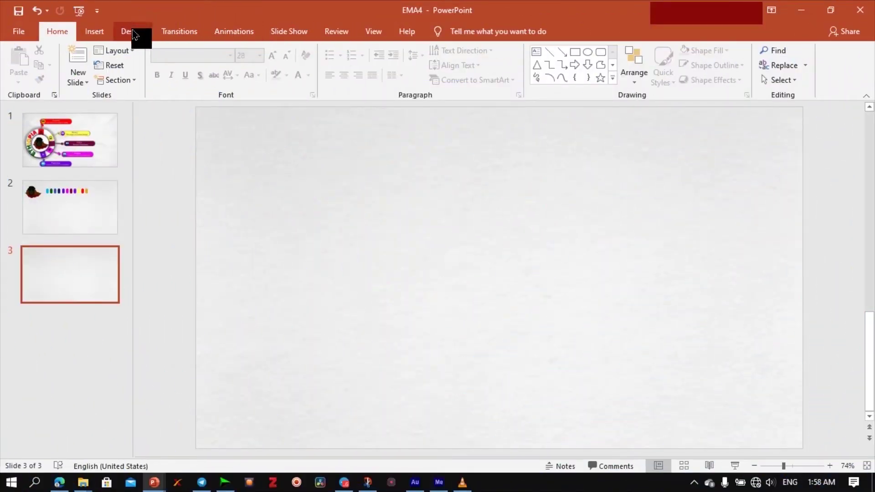
Change the slide size to Widescreen (16:9) and confirm it in the Custom Slide Size dialog.
click(134, 32)
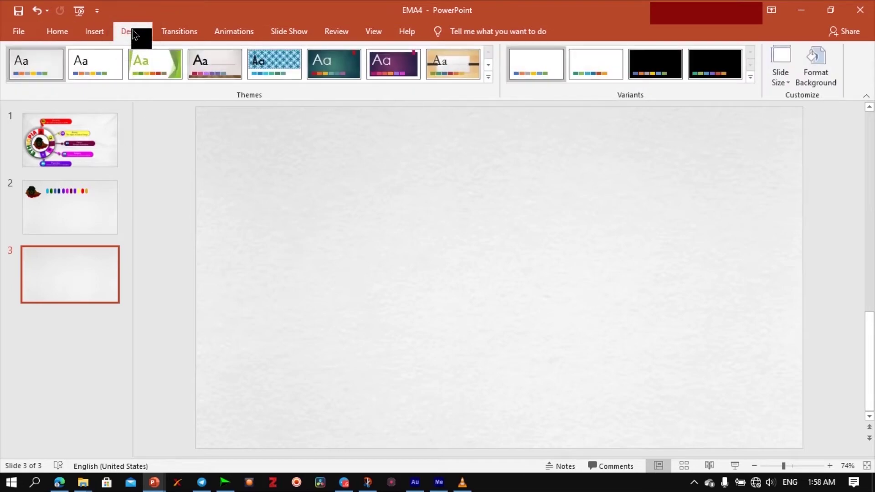
click(791, 86)
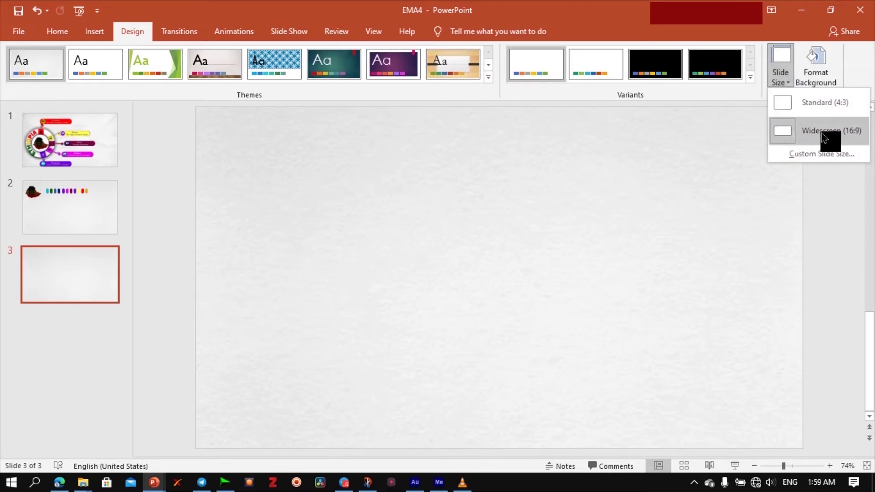
click(839, 134)
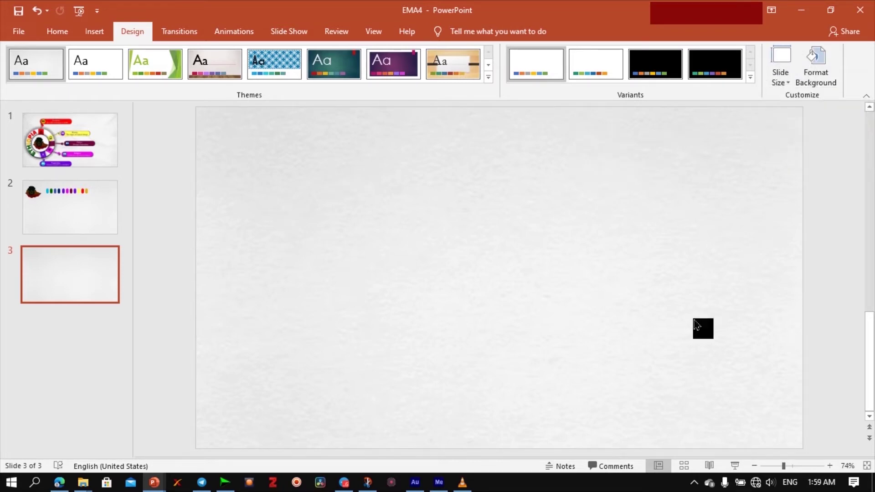
click(785, 81)
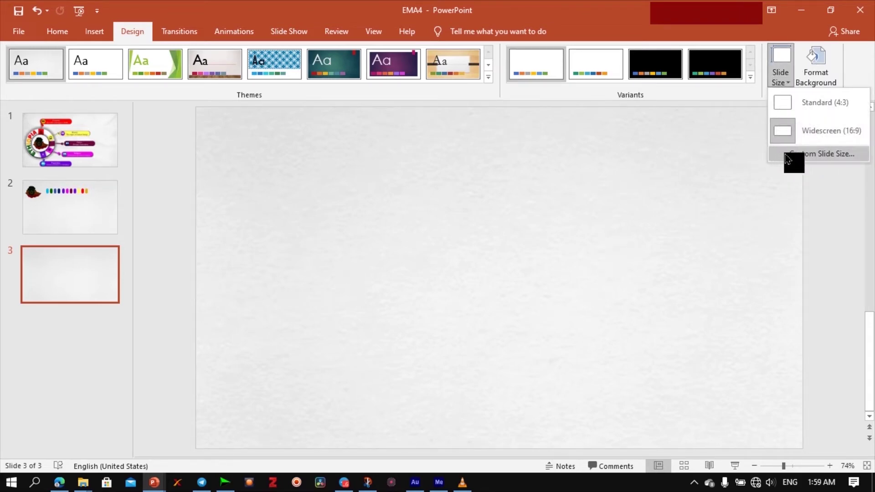
click(787, 156)
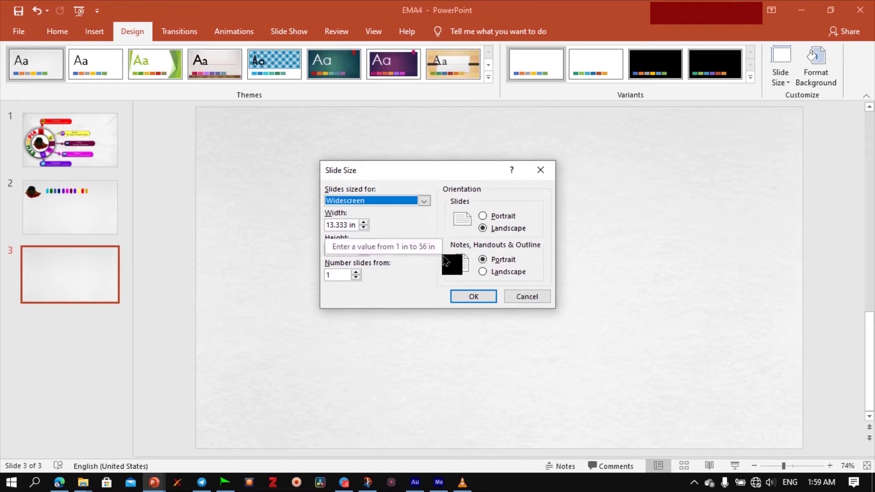
click(490, 299)
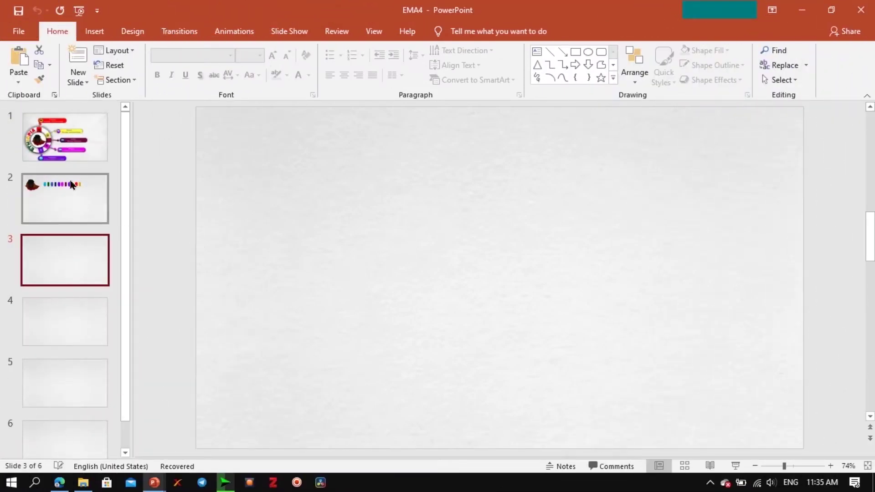
Review slides 1 and 2, then insert a new slide after slide 3.
click(50, 134)
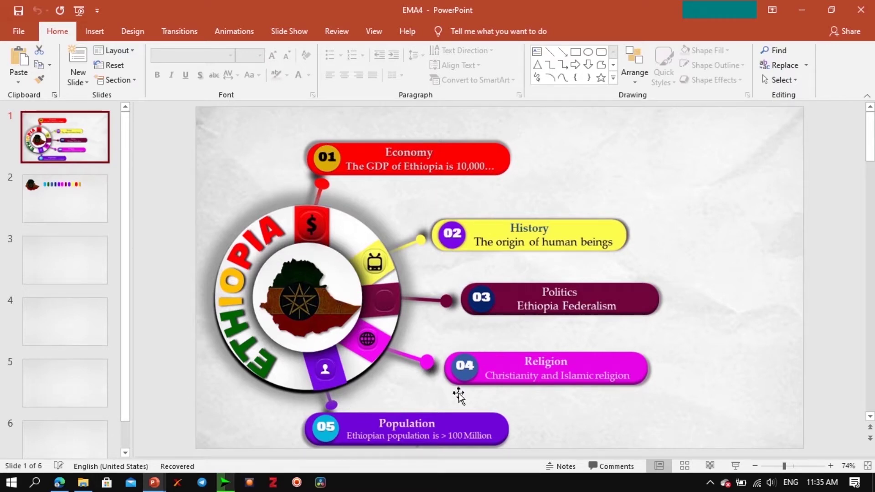
click(63, 189)
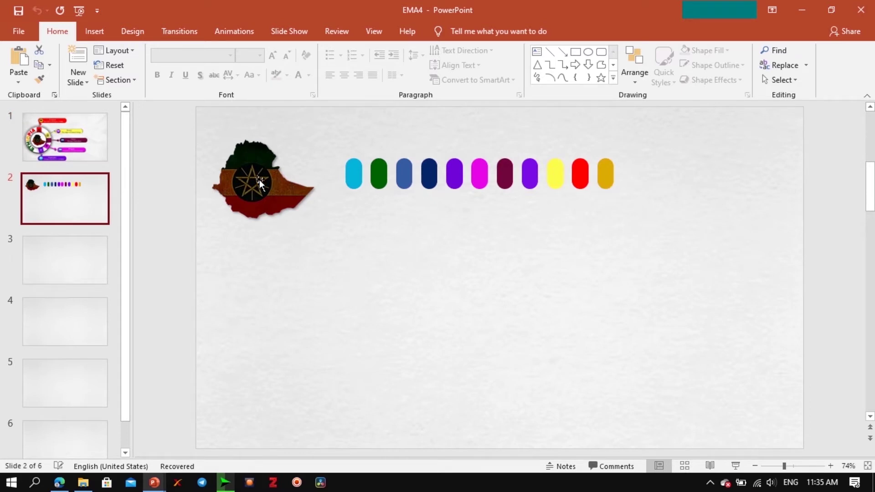
click(75, 254)
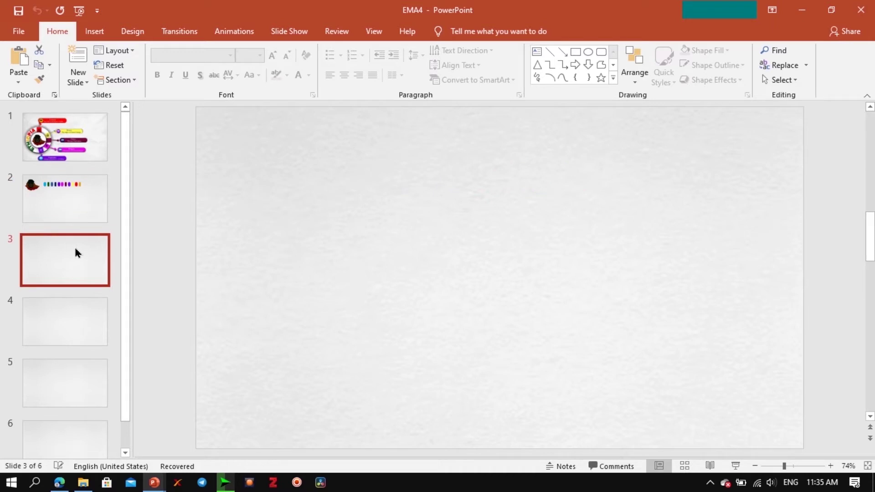
right_click(76, 254)
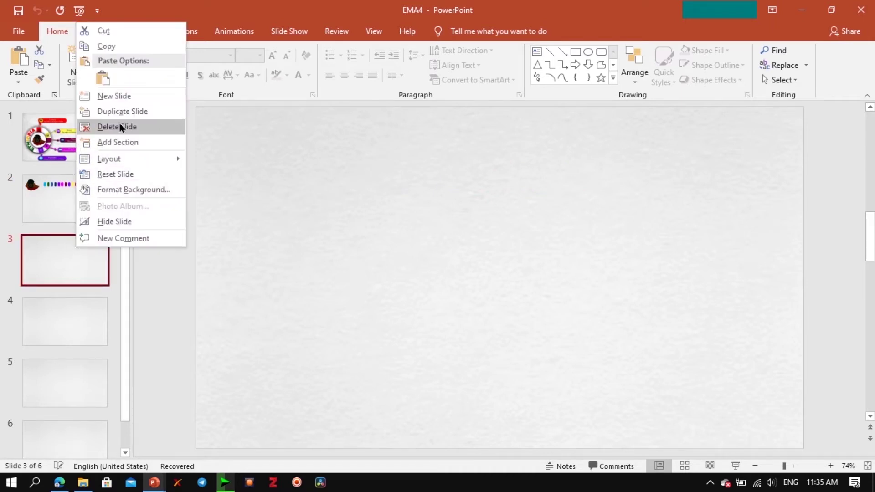
click(149, 96)
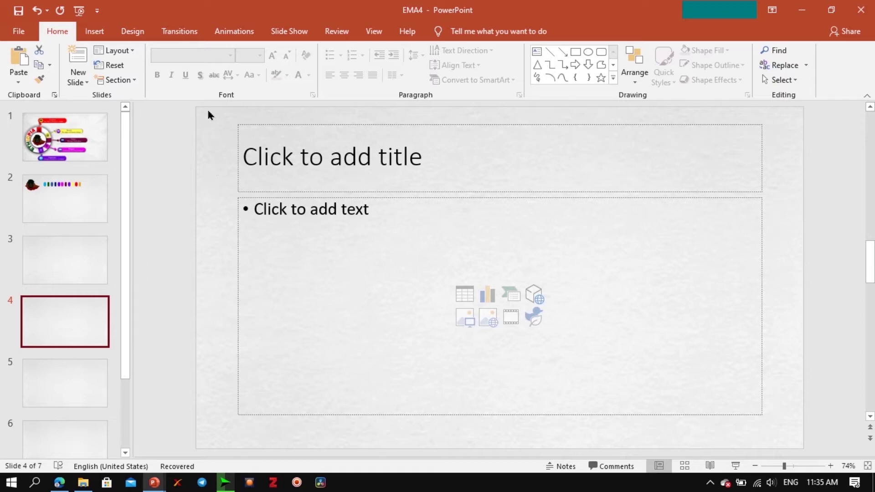
Delete the new slide's title and text placeholders, then return to blank slide 3.
drag(209, 114, 774, 441)
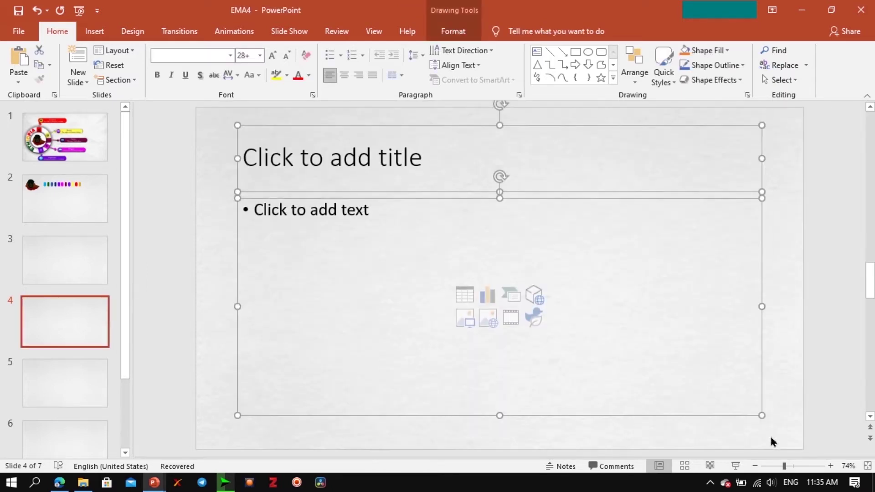
key(Delete)
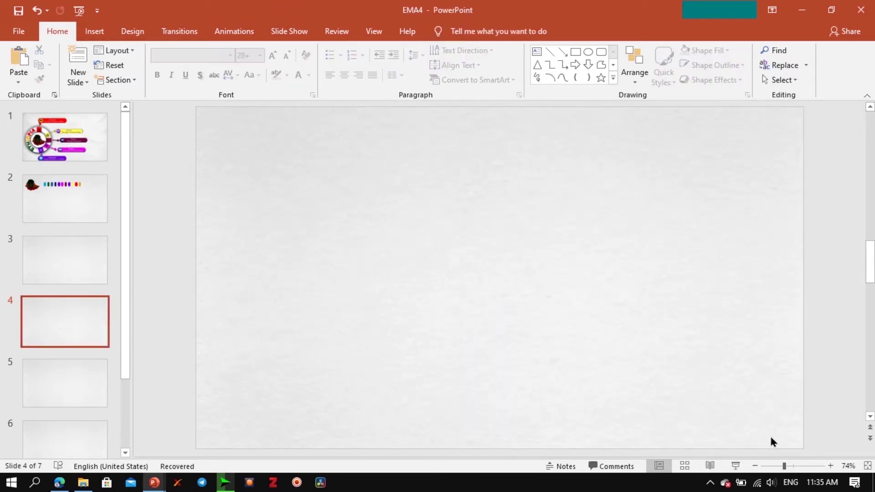
click(94, 31)
click(204, 64)
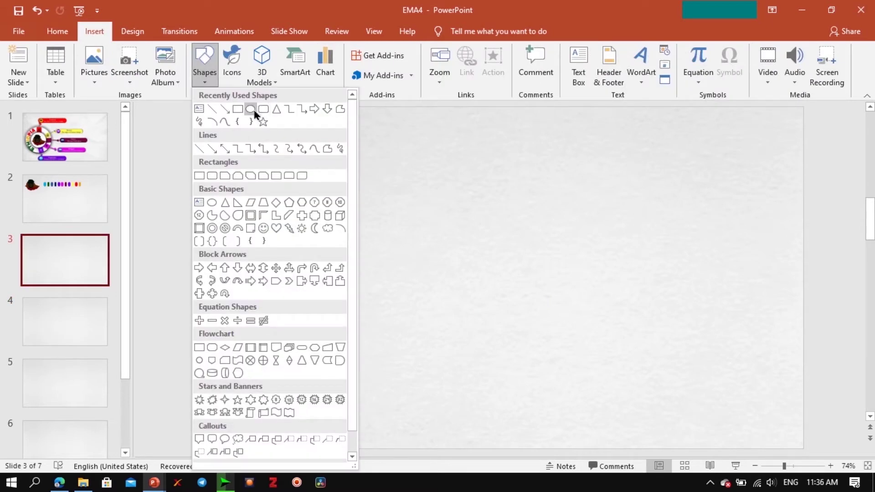
Draw a 4.13-inch circle and place it on the left side of slide 3.
click(254, 112)
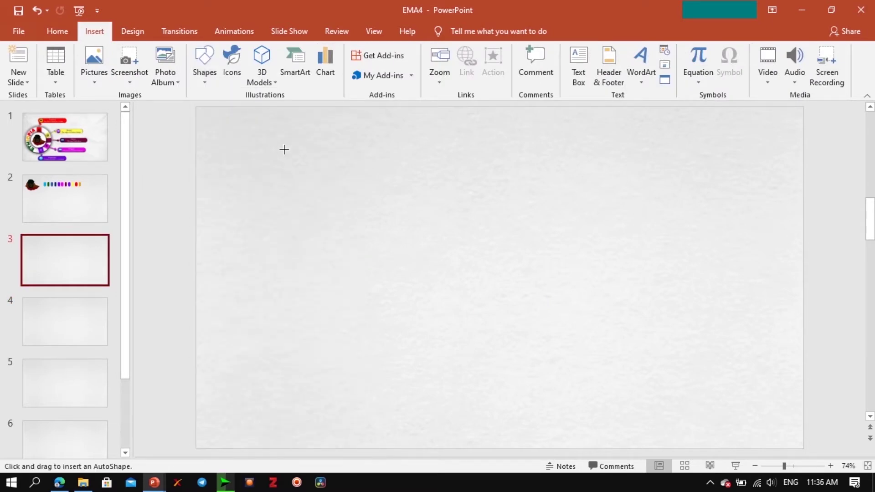
drag(284, 150, 256, 293)
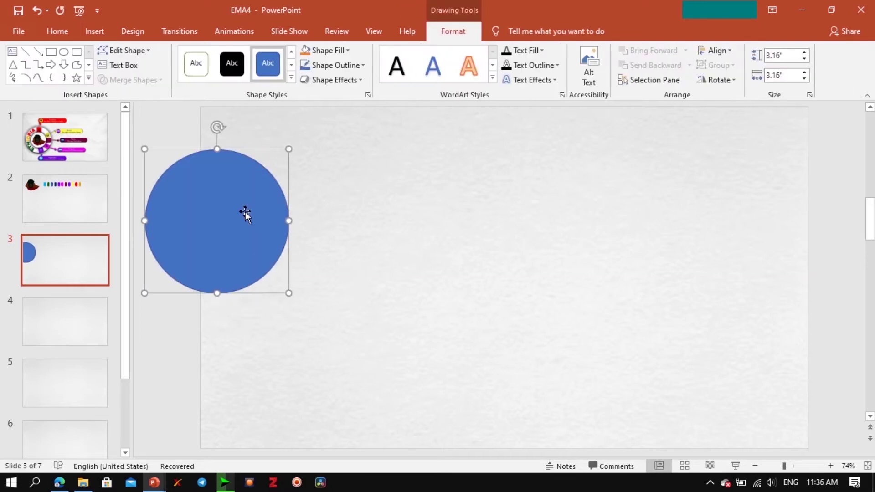
drag(245, 214, 372, 223)
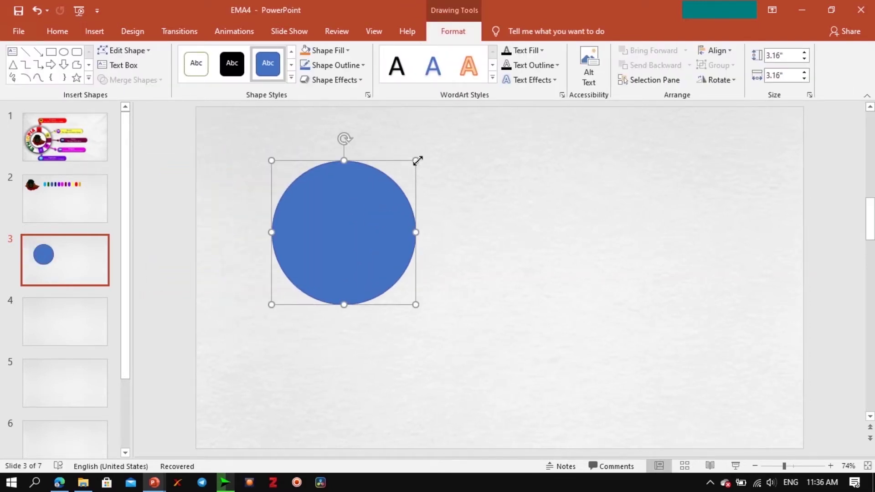
drag(418, 161, 461, 137)
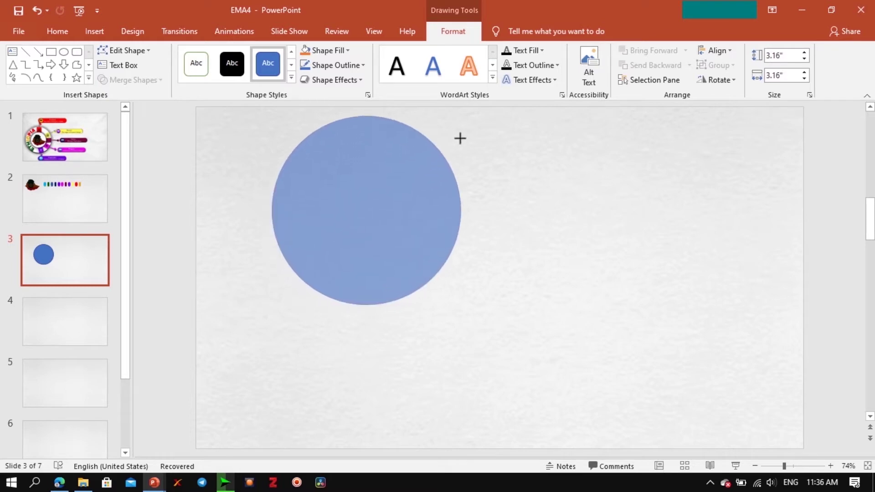
drag(407, 177, 369, 243)
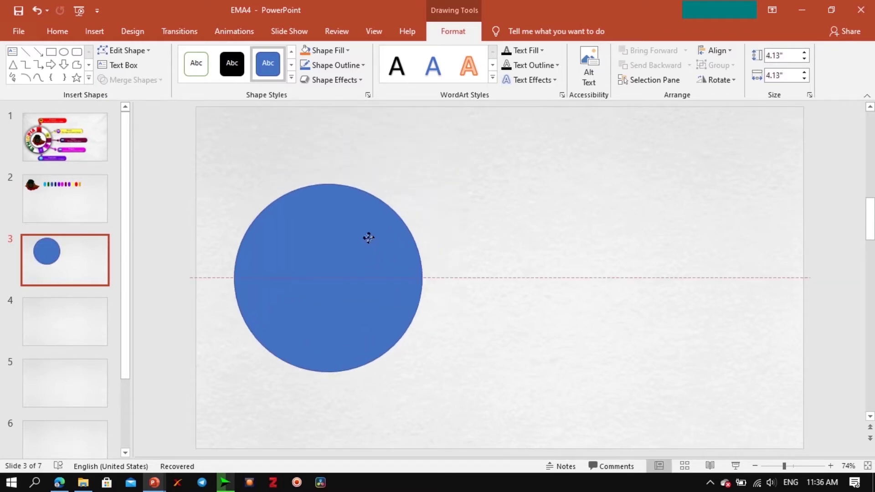
Fill the circle with white and remove its outline.
click(345, 51)
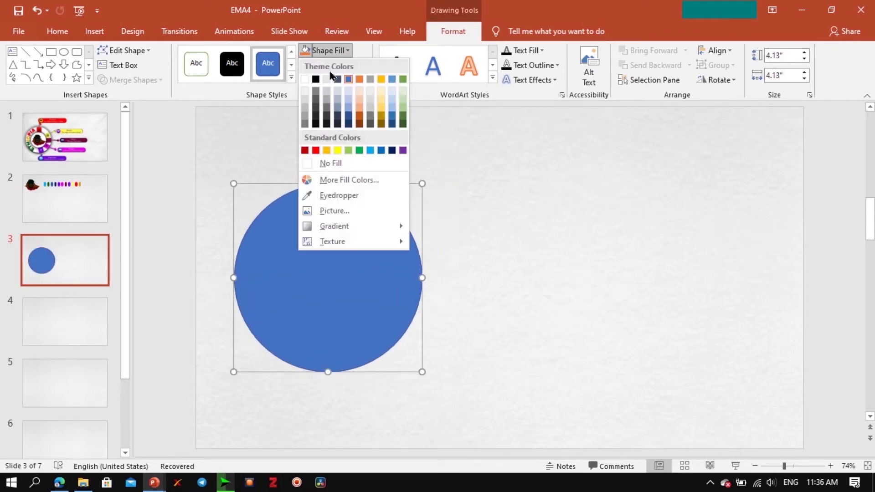
click(308, 78)
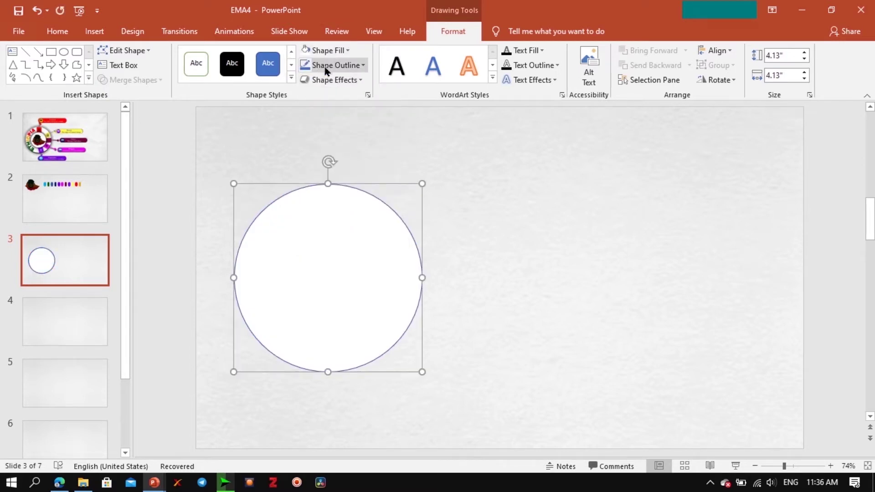
click(326, 70)
click(321, 177)
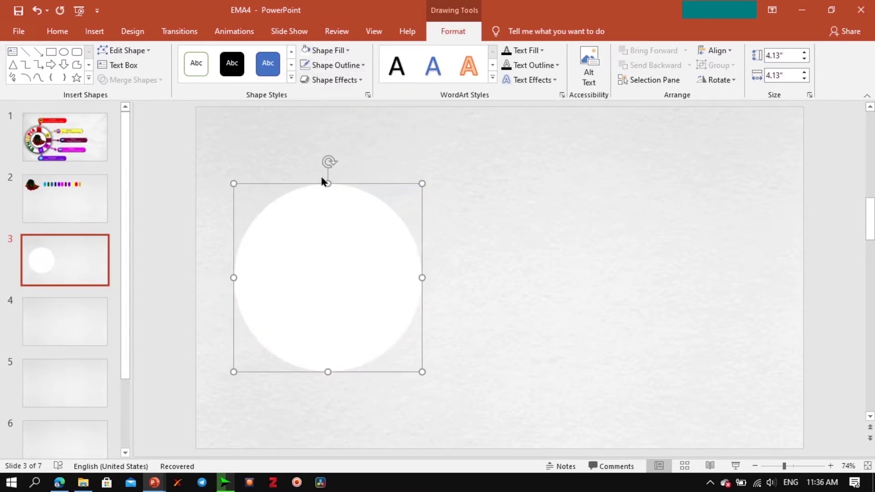
click(305, 260)
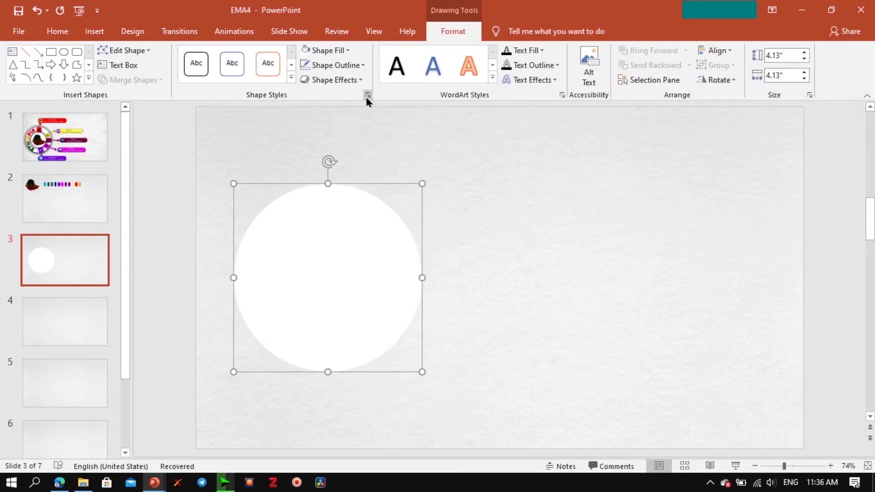
Apply an outer centred shadow preset to the white circle in Format Shape.
click(368, 95)
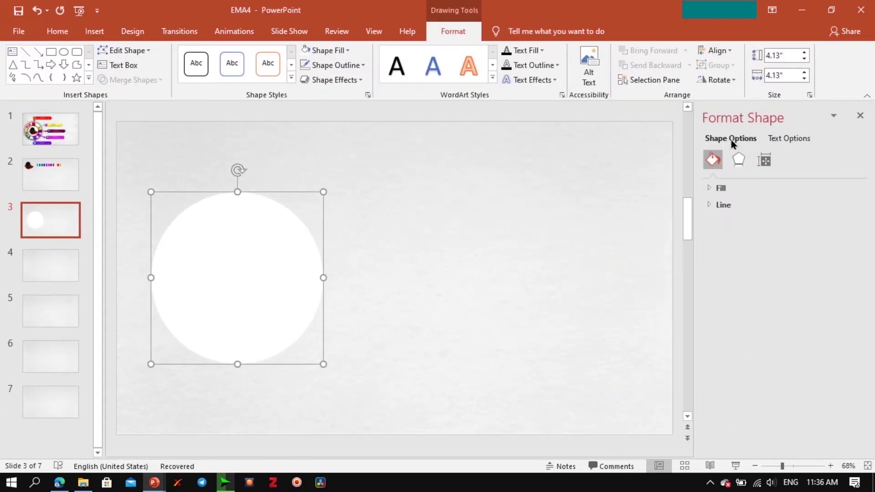
click(739, 160)
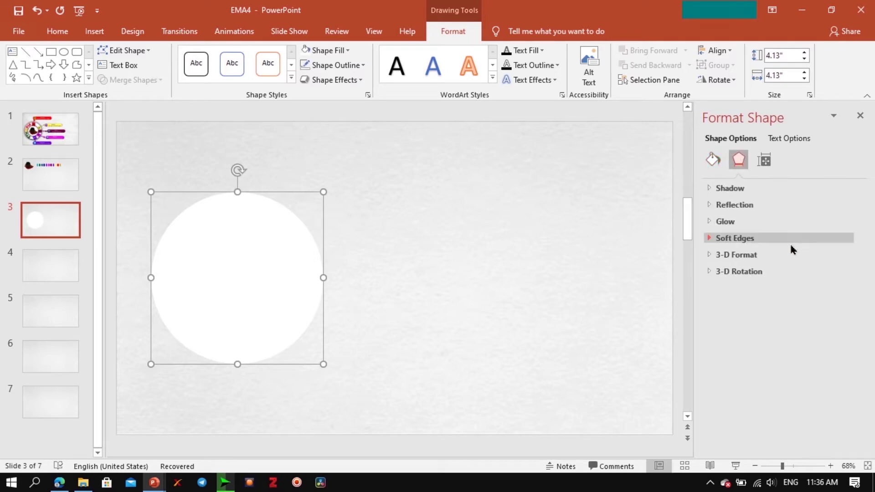
click(717, 190)
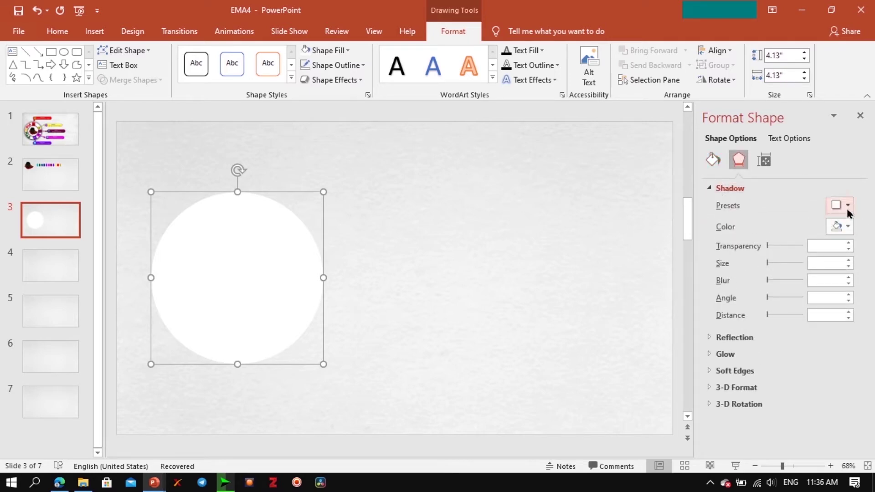
click(848, 206)
click(808, 335)
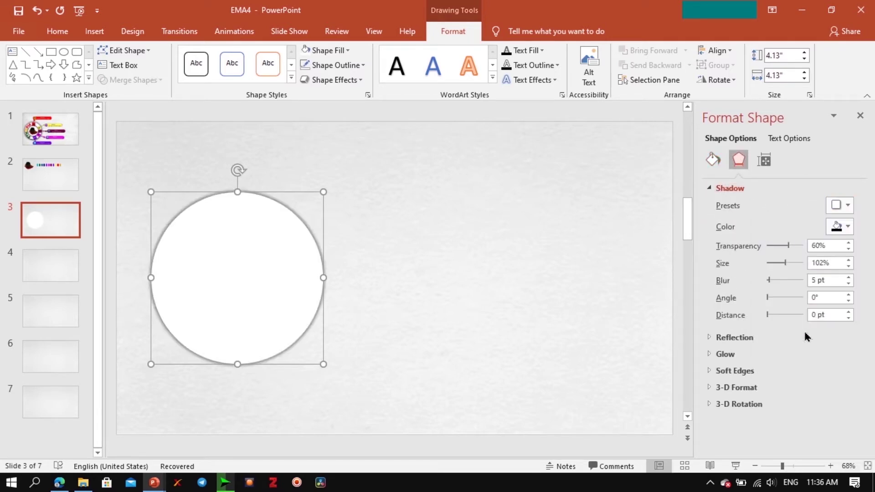
Set the circle's shadow transparency to 80%, then nudge the circle slightly right.
click(821, 245)
double_click(821, 246)
text(80)
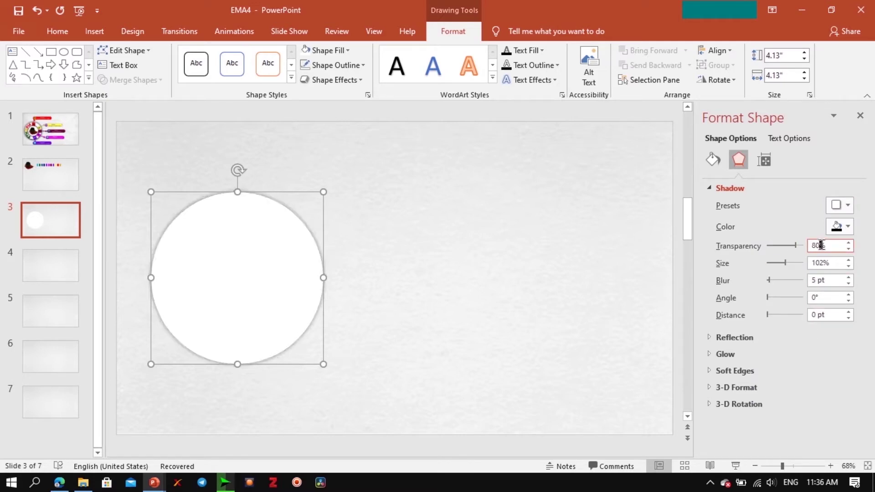
click(819, 278)
text(8)
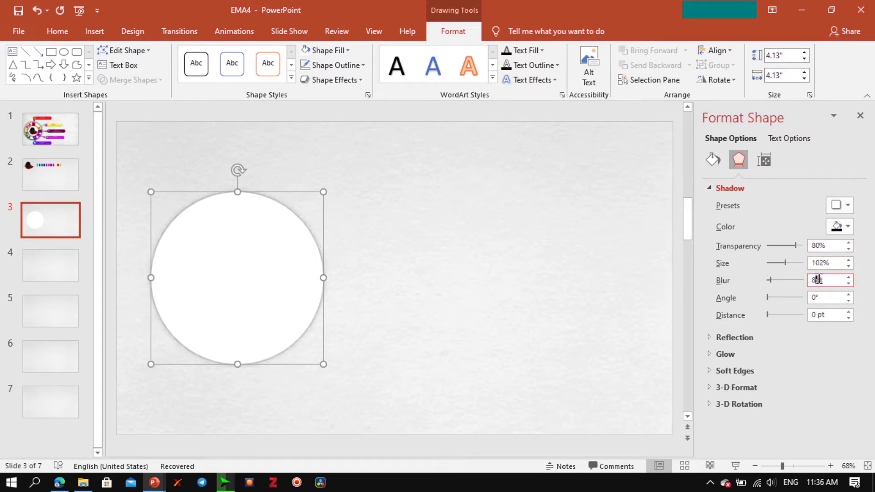
click(593, 252)
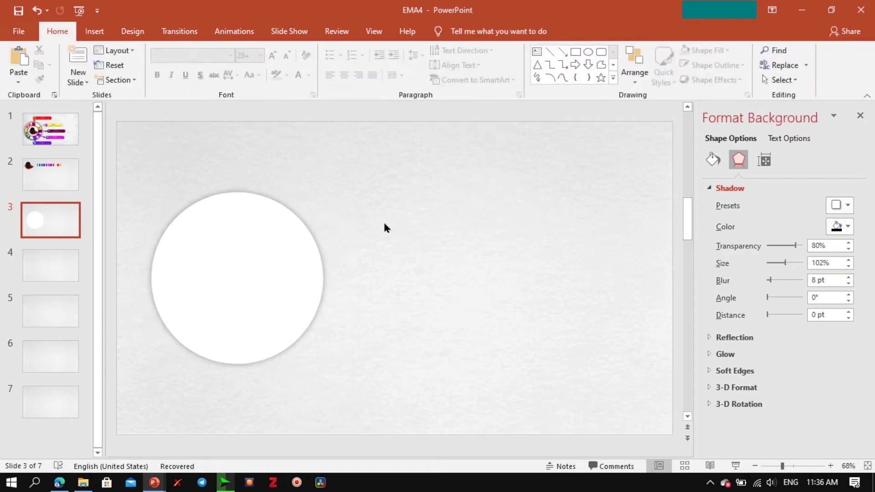
drag(264, 283, 286, 282)
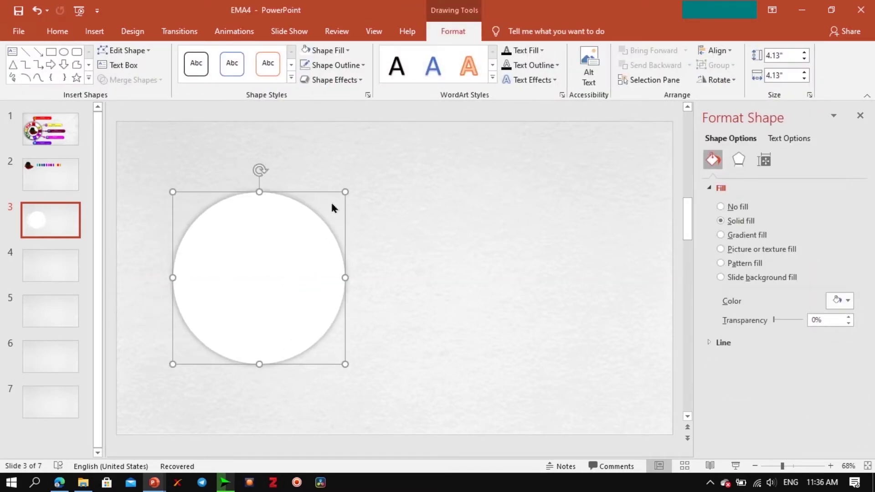
Enlarge the big circle to 4.32", duplicate it and shrink the copy to 2.38".
drag(344, 192, 354, 184)
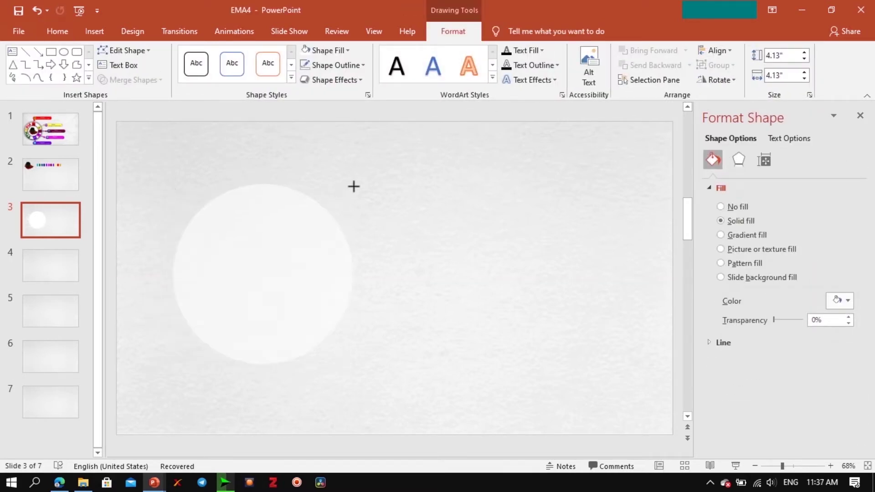
click(425, 221)
click(232, 260)
key(ctrl+d)
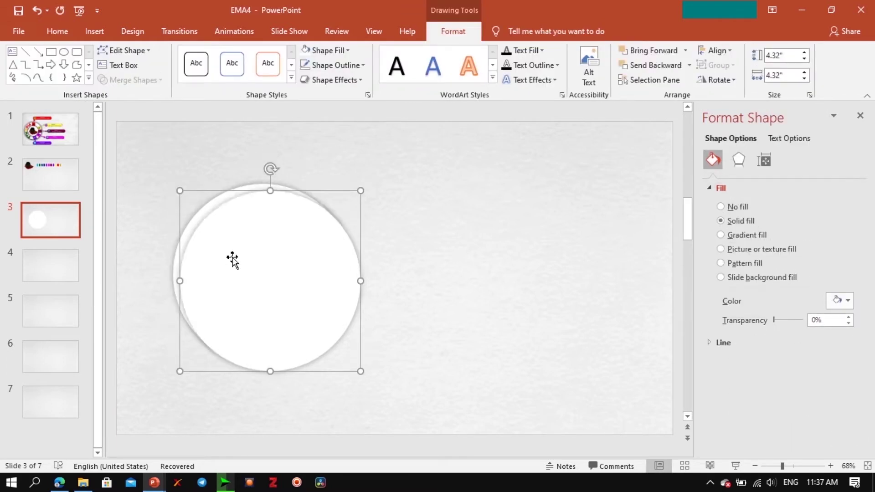
mouse_move(359, 190)
mouse_down()
mouse_move(258, 287)
mouse_move(278, 271)
mouse_up()
drag(248, 303, 281, 267)
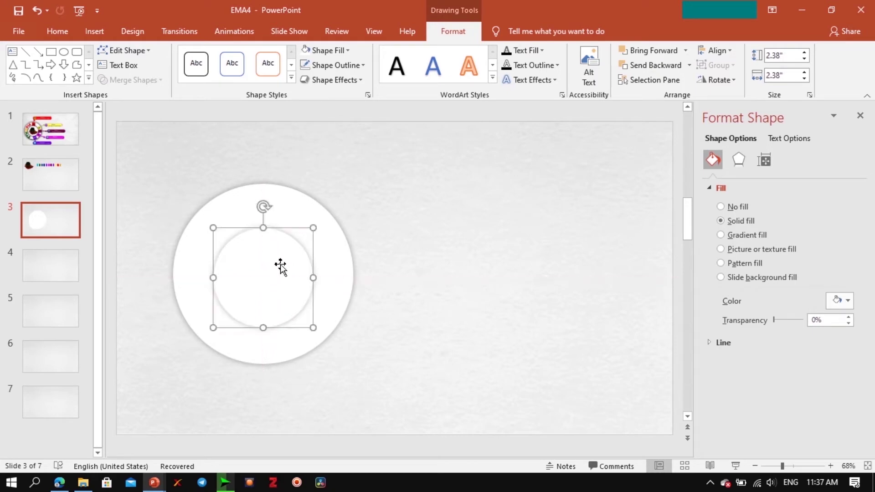
Place the 2.38" circle and a tiny 0.66" circle at lower right, then select slide 2's flag map.
click(457, 203)
click(273, 273)
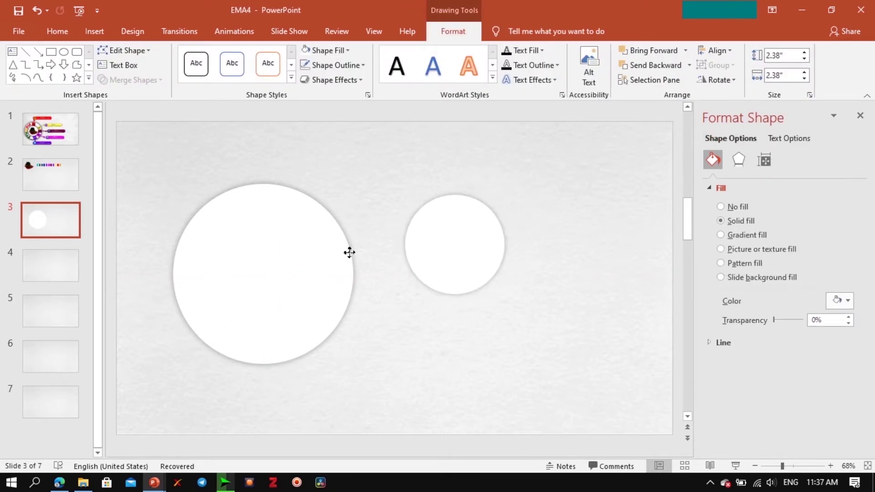
mouse_move(485, 233)
mouse_down()
mouse_move(472, 212)
mouse_move(557, 347)
mouse_up()
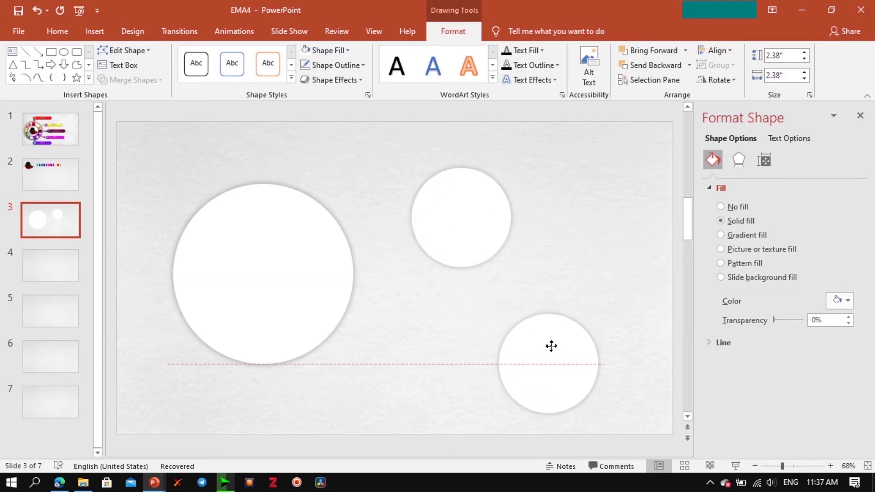
mouse_move(599, 314)
mouse_down()
mouse_move(527, 394)
mouse_move(611, 357)
mouse_up()
click(535, 400)
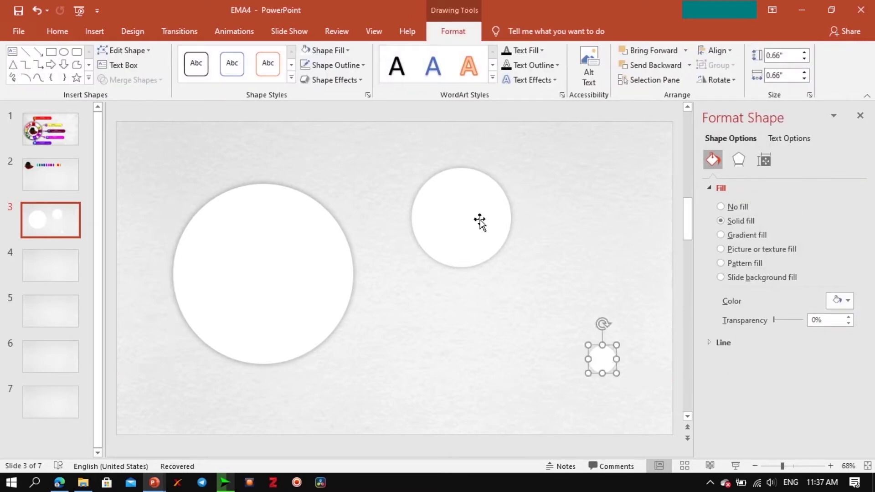
click(459, 202)
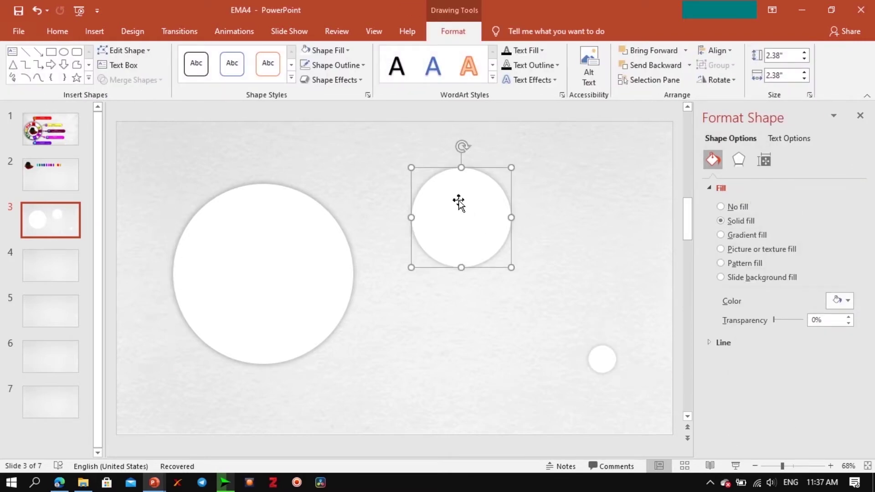
click(64, 165)
click(182, 191)
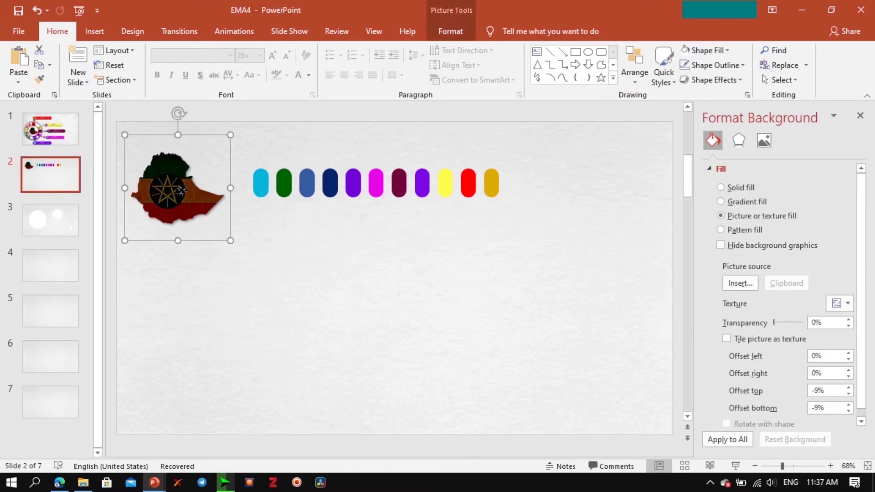
Paste the flag map onto slide 3's medium circle and move both toward the bottom right.
click(53, 219)
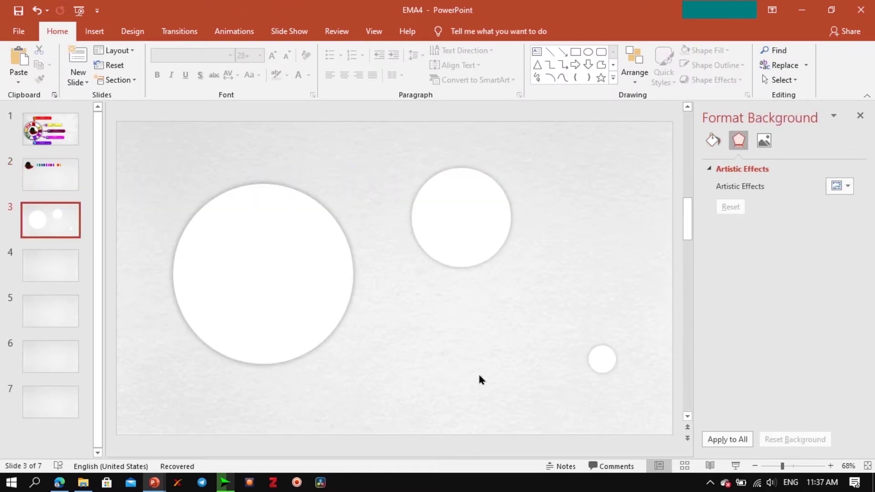
key(ctrl+v)
drag(145, 155, 442, 202)
click(371, 159)
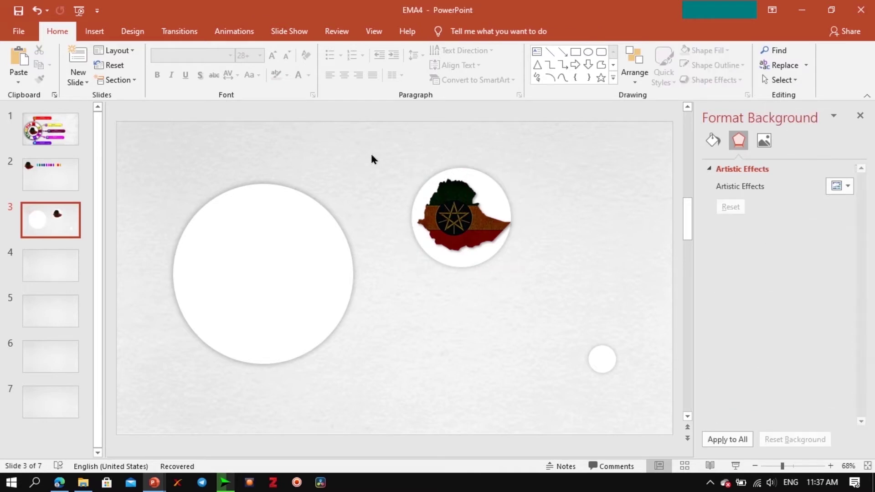
drag(372, 158, 569, 311)
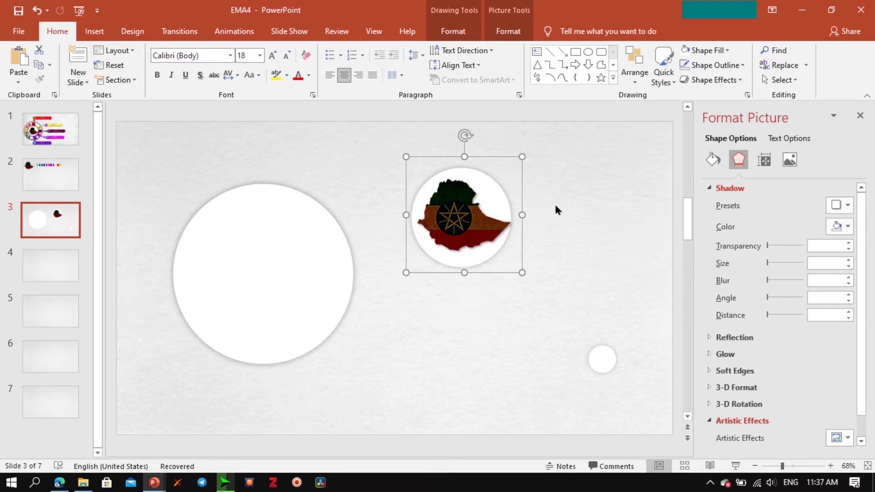
click(534, 203)
mouse_move(460, 214)
mouse_down()
mouse_move(264, 268)
mouse_move(525, 203)
mouse_move(529, 410)
mouse_up()
click(349, 237)
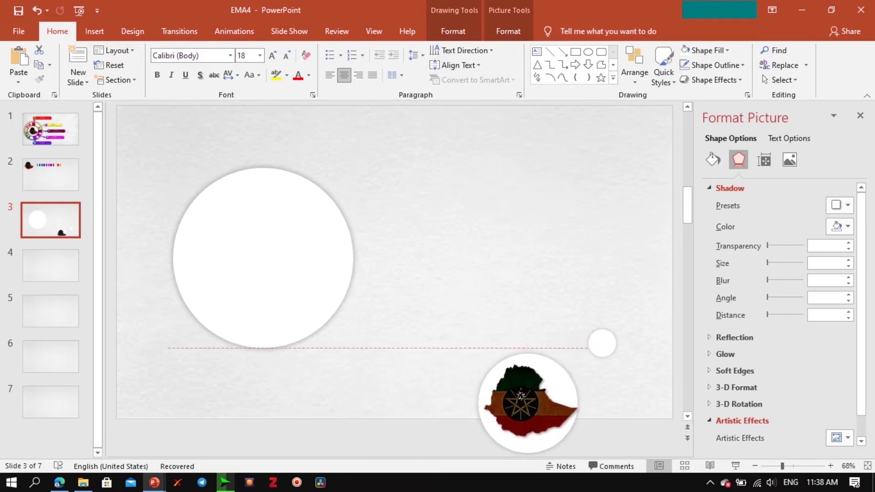
Shift the tiny circle further right and the large circle up and left.
drag(598, 349, 630, 389)
click(423, 220)
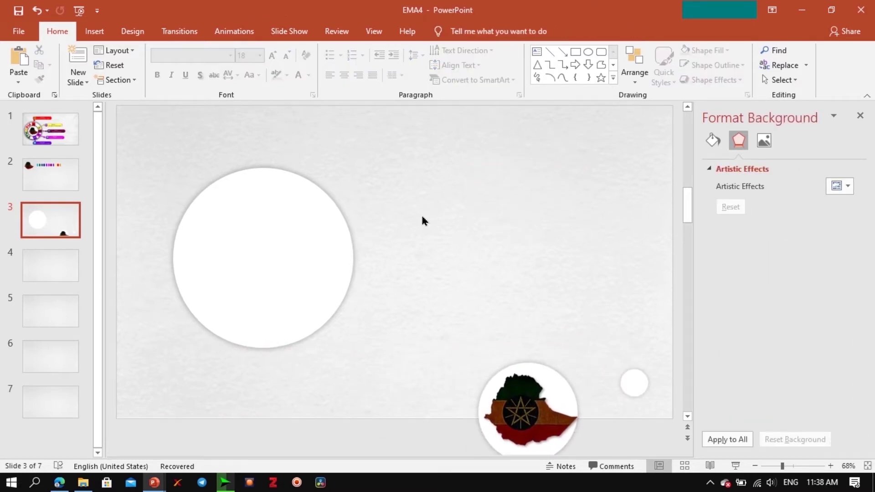
mouse_move(256, 217)
mouse_down()
mouse_move(224, 210)
mouse_move(227, 228)
mouse_up()
Copy the eleven coloured pills from slide 2 and paste them below slide 3's large circle.
click(367, 217)
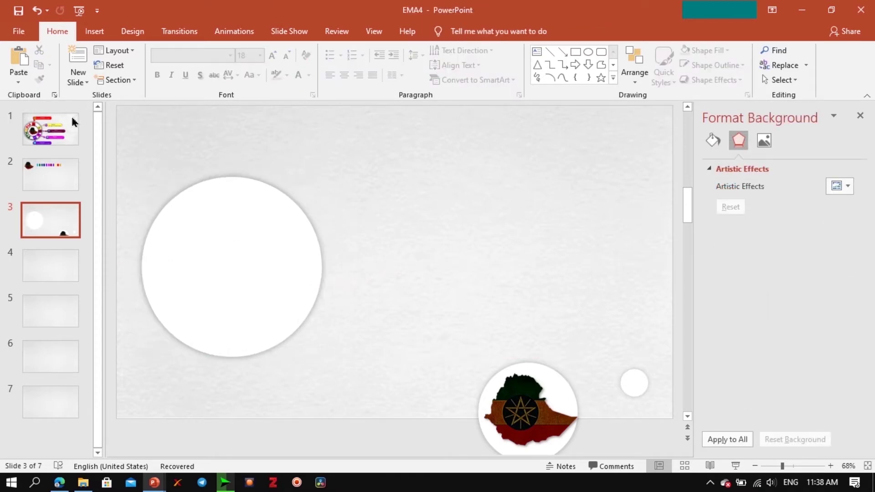
click(73, 122)
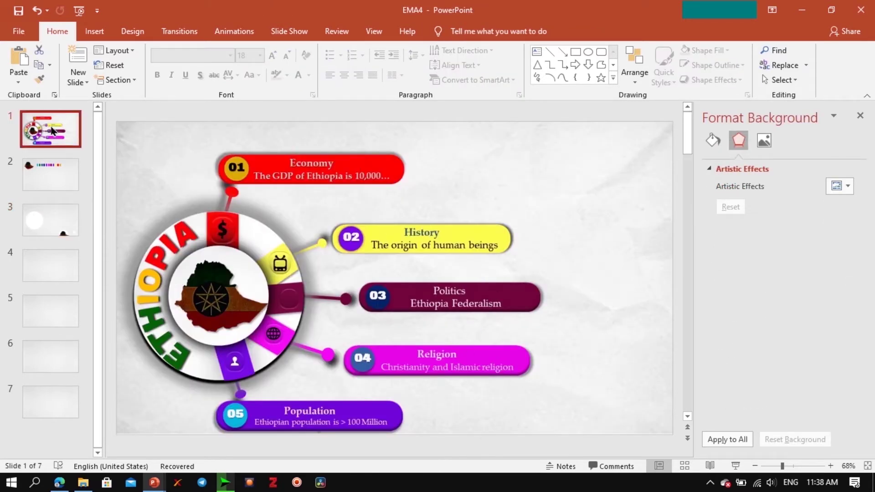
click(51, 175)
click(274, 184)
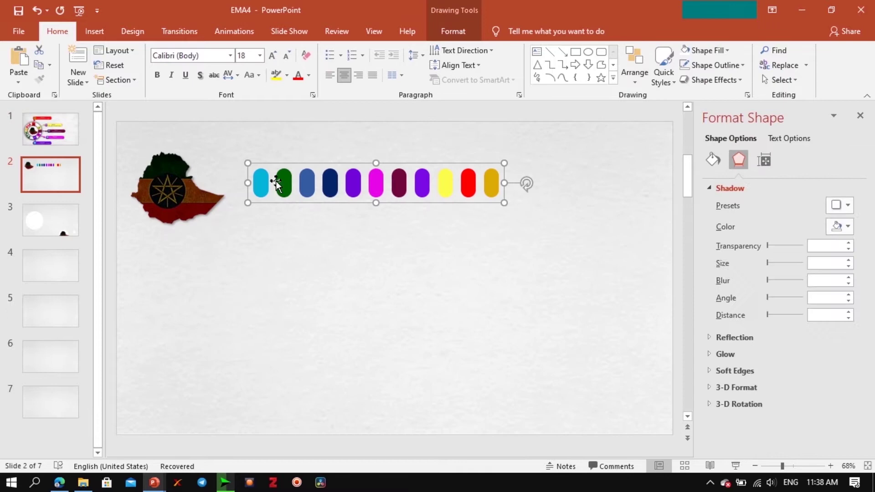
click(61, 234)
key(ctrl+v)
drag(409, 181, 321, 406)
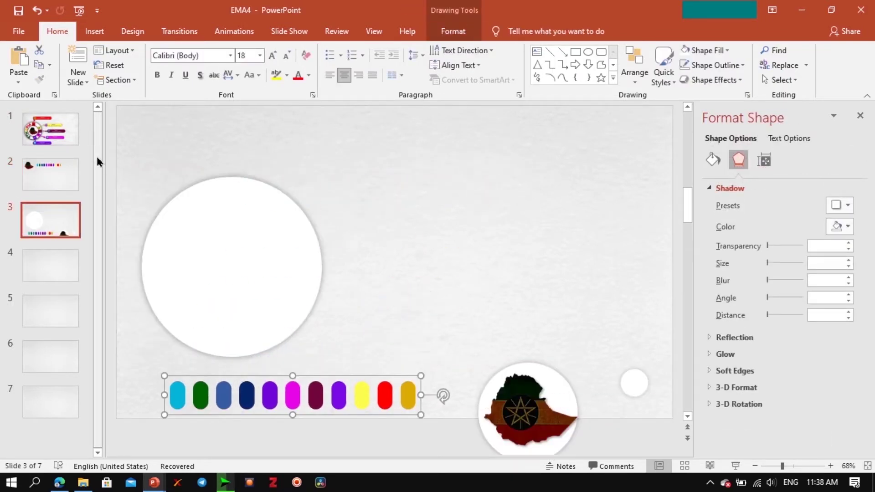
click(95, 31)
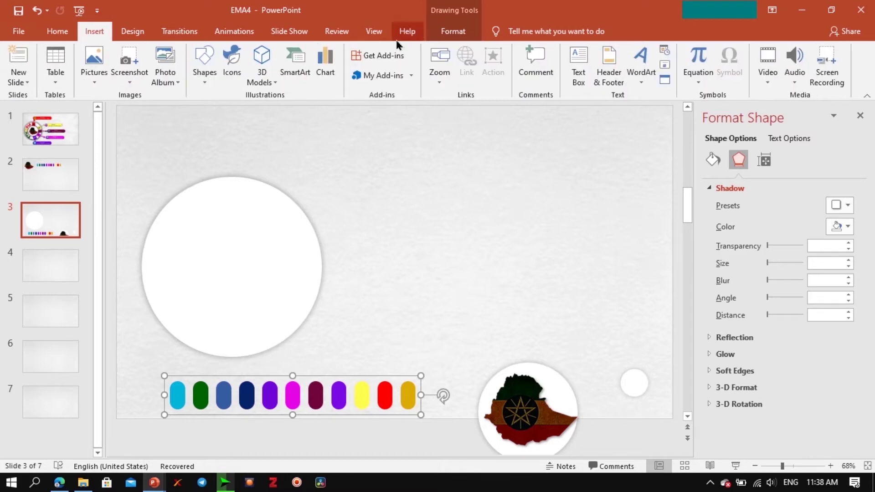
Draw a wide, fully rounded pill-shaped bar near the top of slide 3 with no outline.
click(210, 81)
click(272, 114)
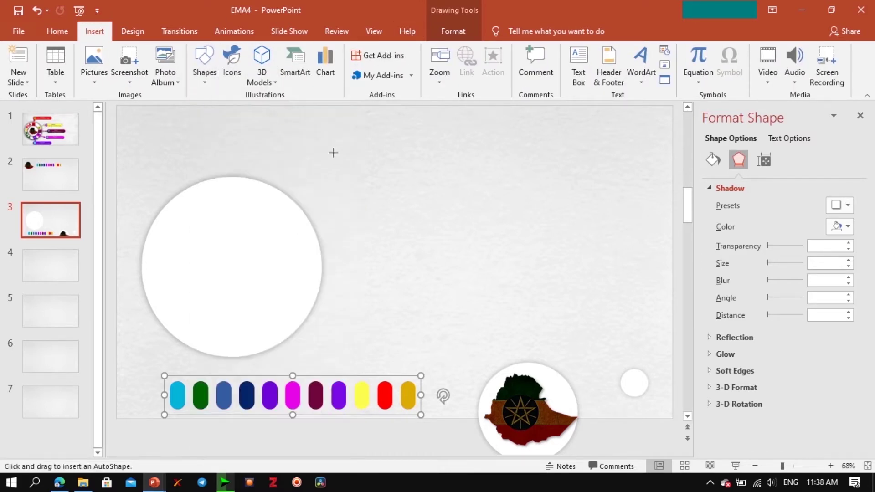
drag(275, 128, 486, 160)
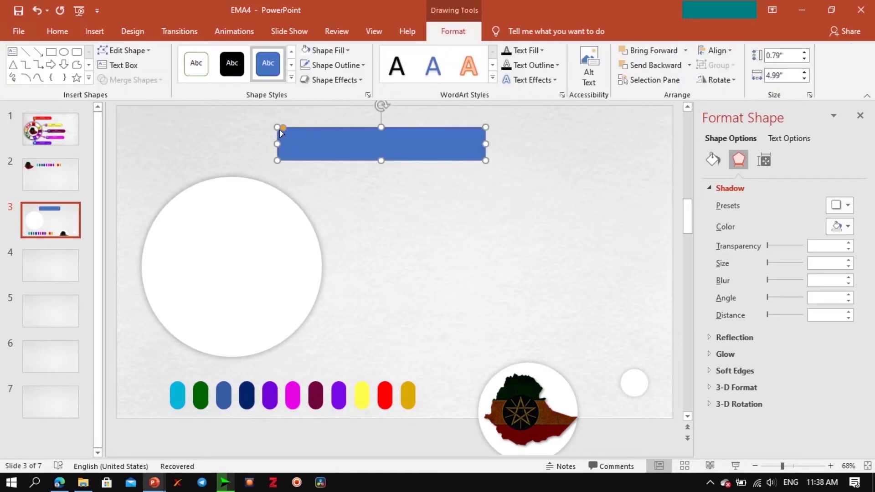
drag(284, 127, 344, 131)
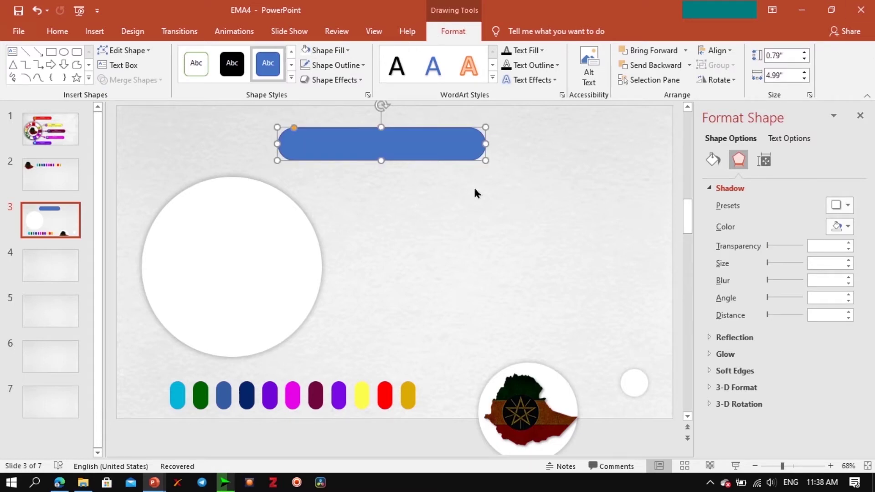
click(354, 65)
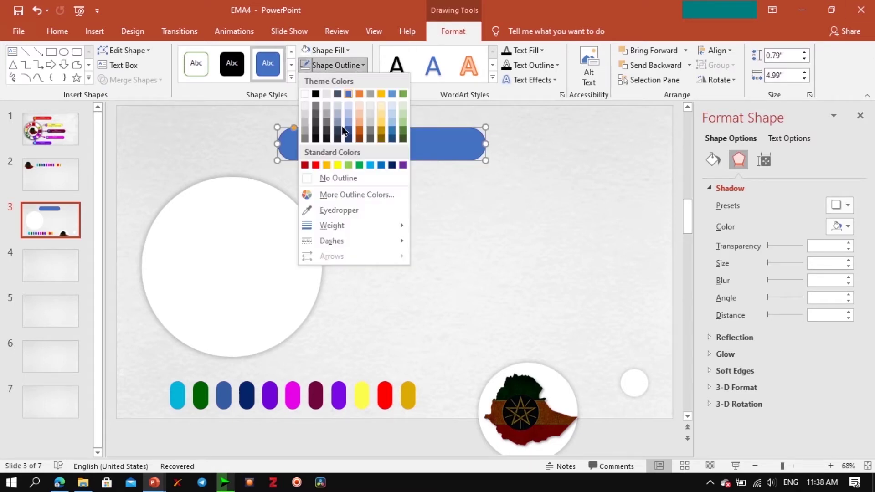
click(356, 181)
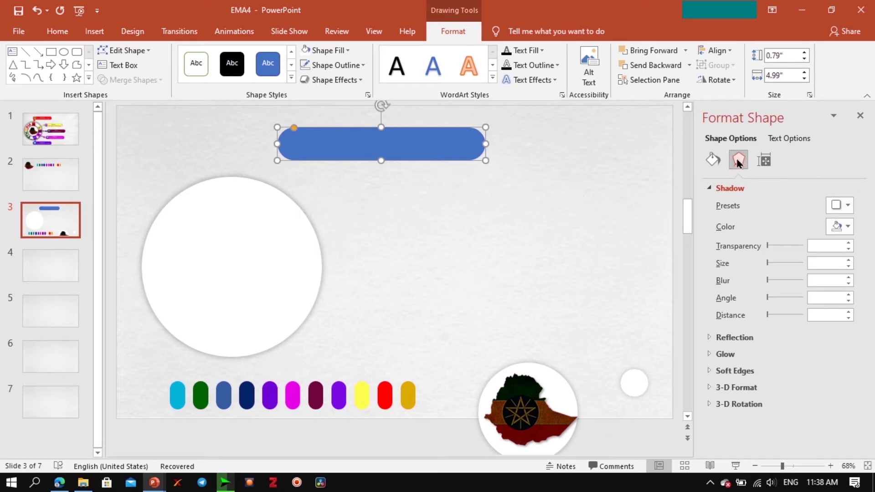
Give the bar a centred outer shadow with 20% transparency and an 8 pt blur.
click(848, 206)
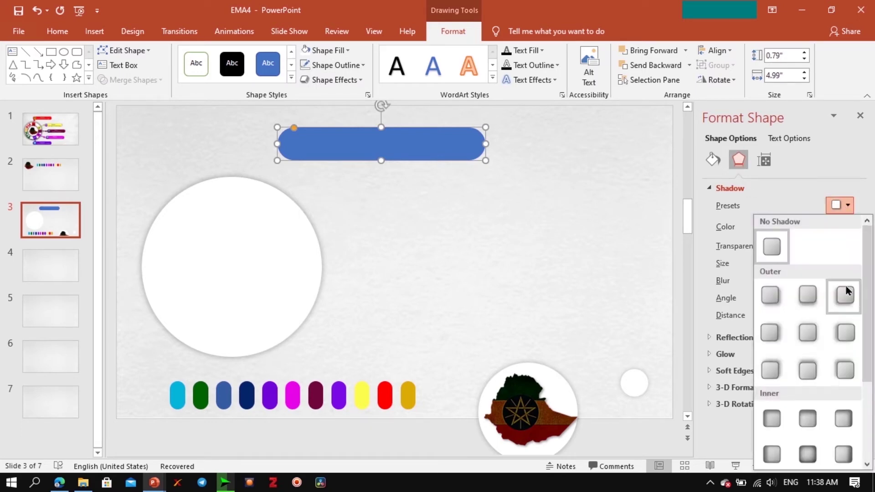
click(818, 330)
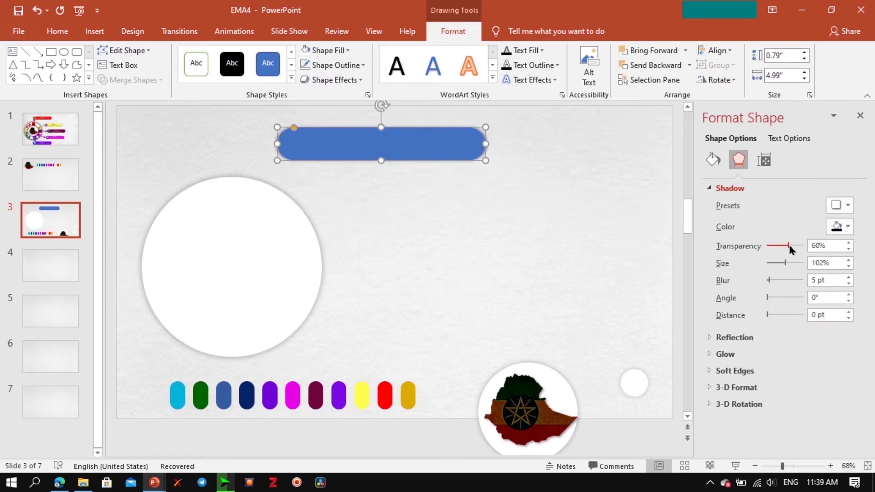
drag(788, 247, 779, 246)
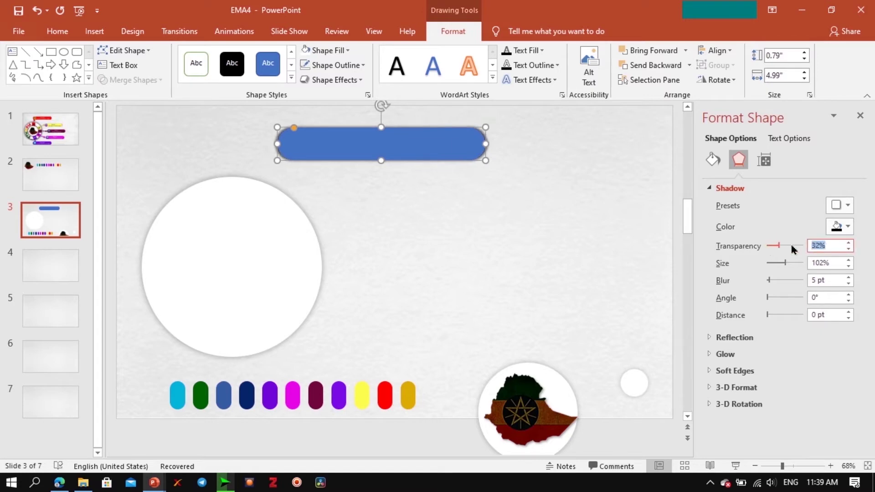
key(Escape)
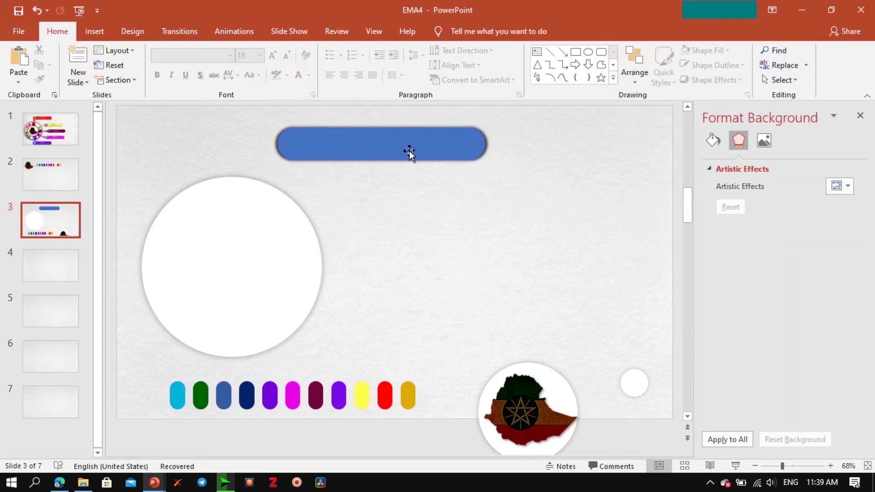
click(410, 151)
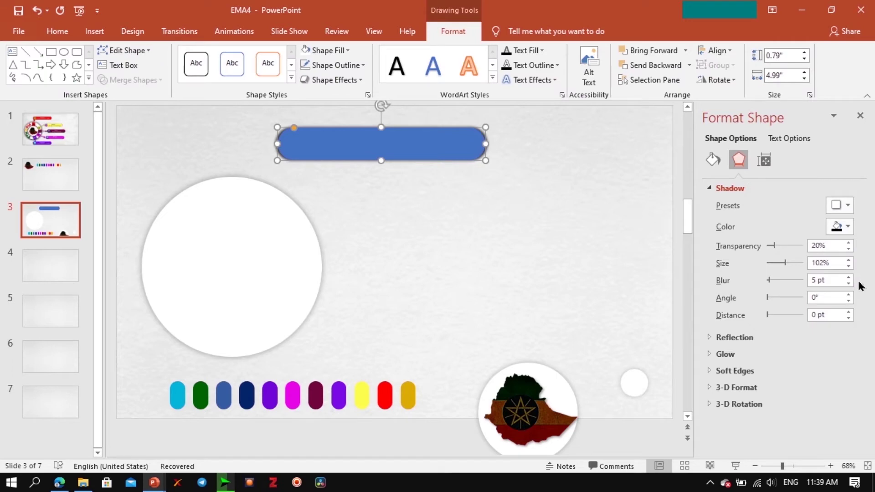
drag(771, 280, 770, 280)
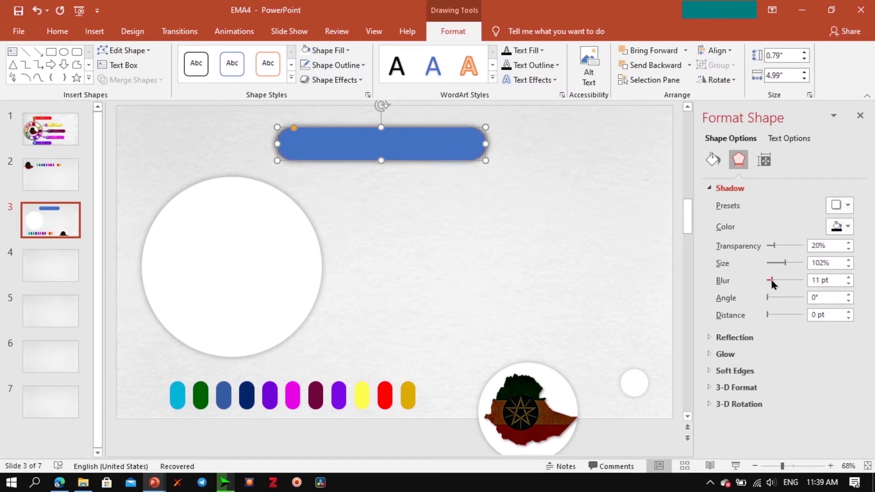
click(816, 280)
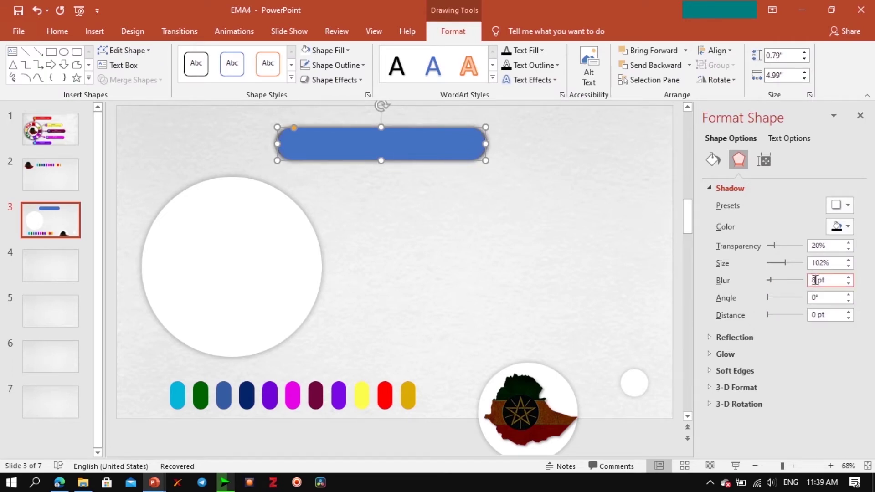
click(541, 320)
click(424, 147)
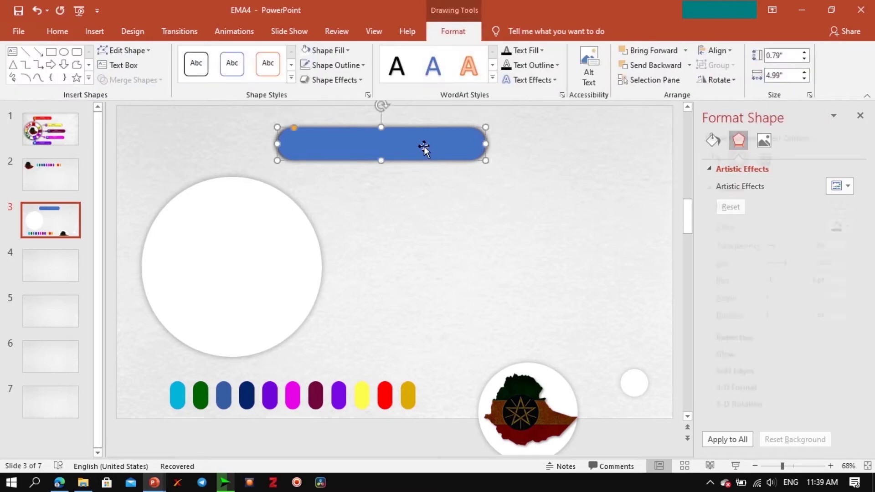
Fill the bar with the red pill's colour using the eyedropper.
click(713, 159)
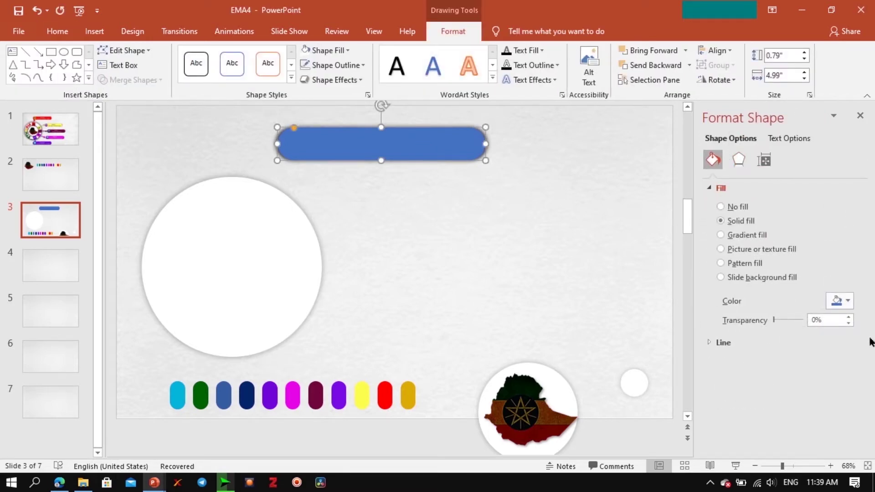
click(848, 301)
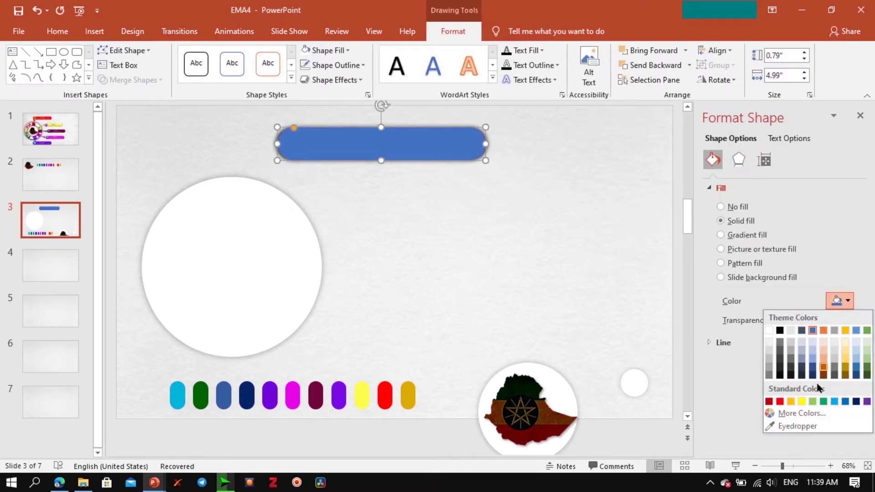
click(798, 426)
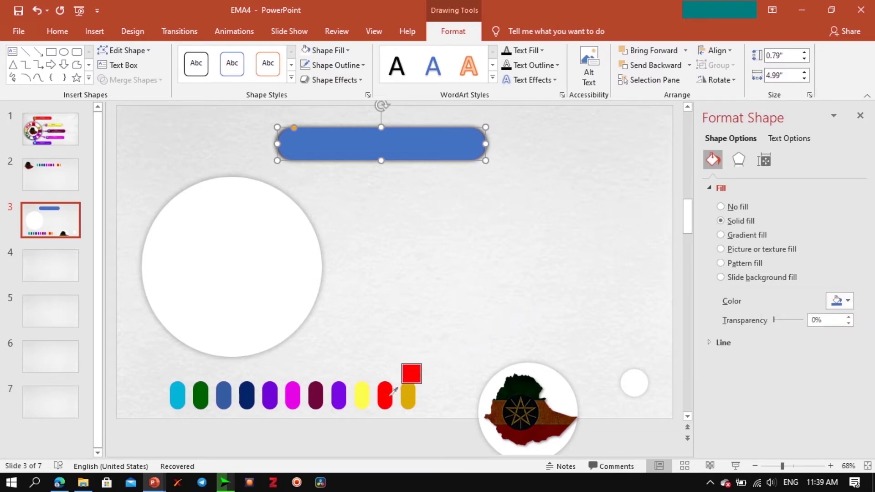
click(394, 391)
click(479, 278)
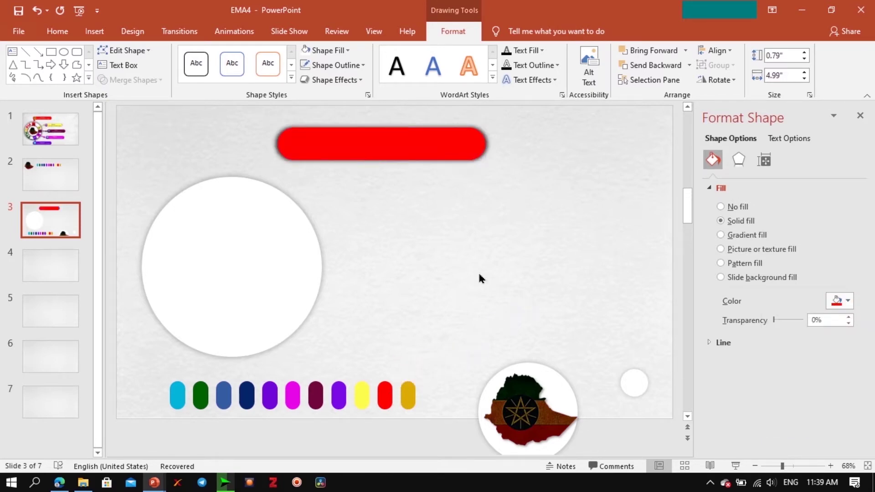
click(343, 138)
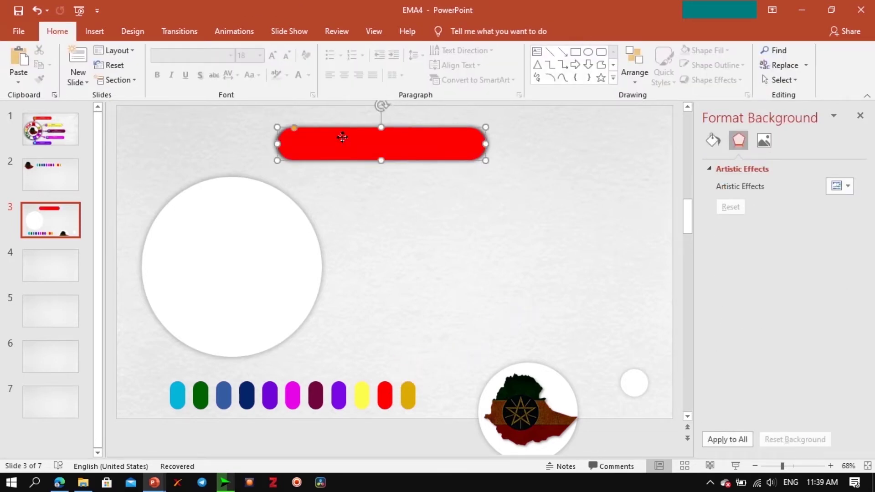
Move the small white circle onto the red bar's left end.
click(411, 201)
mouse_move(638, 382)
mouse_down()
mouse_move(336, 198)
mouse_move(299, 137)
mouse_up()
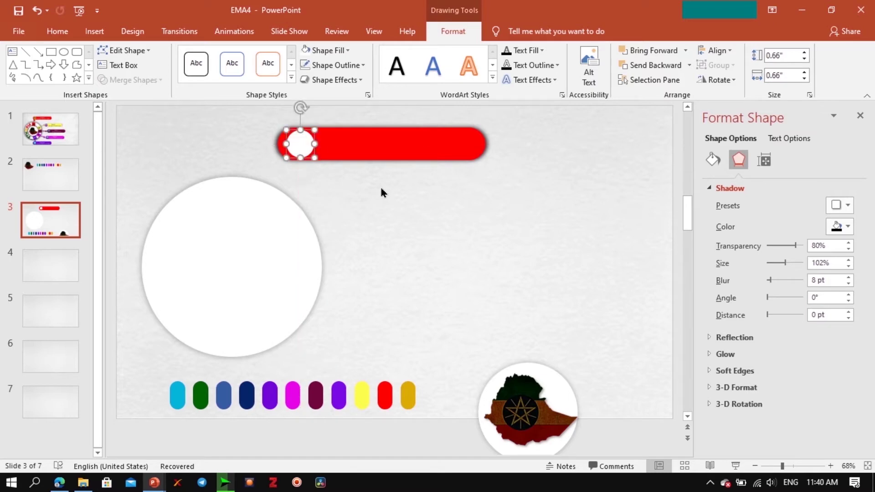
click(382, 192)
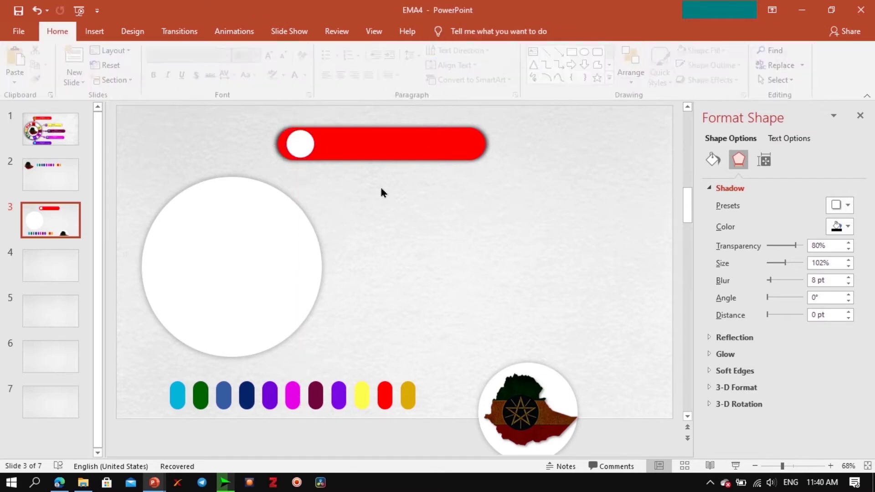
click(305, 141)
drag(305, 142, 300, 142)
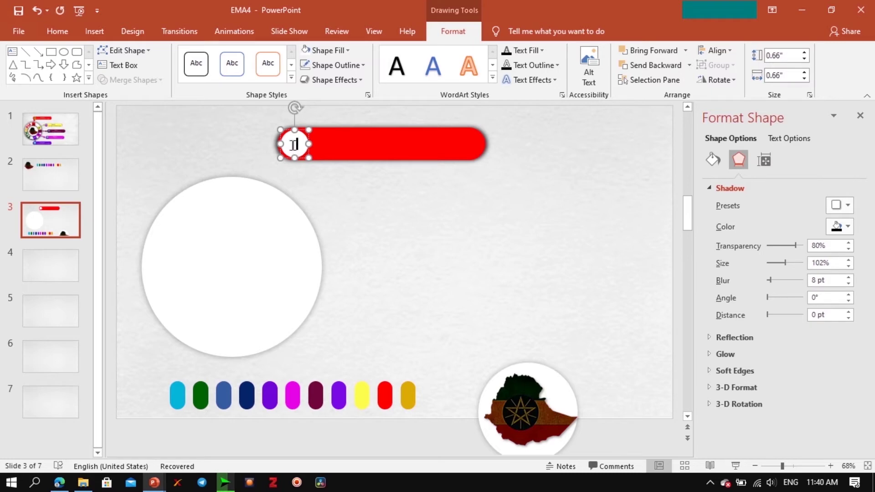
Label the small circle 01 in black, bold, shadowed Archivo Black.
double_click(294, 145)
click(57, 31)
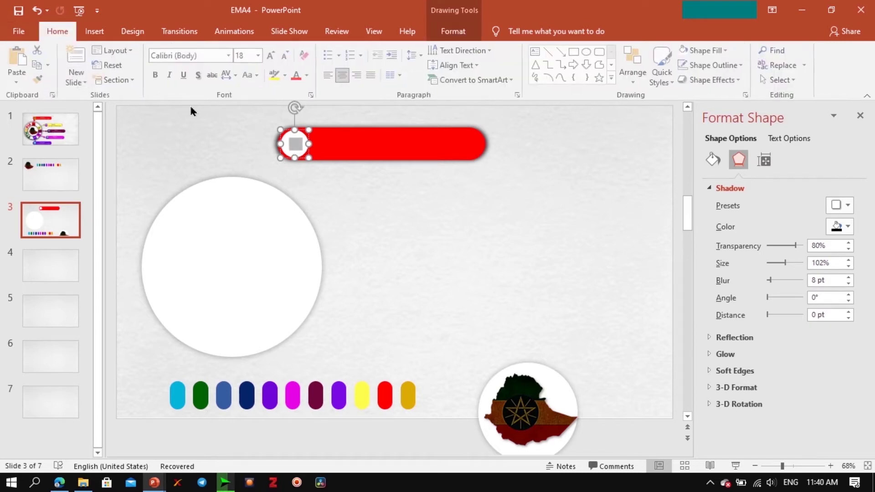
click(309, 76)
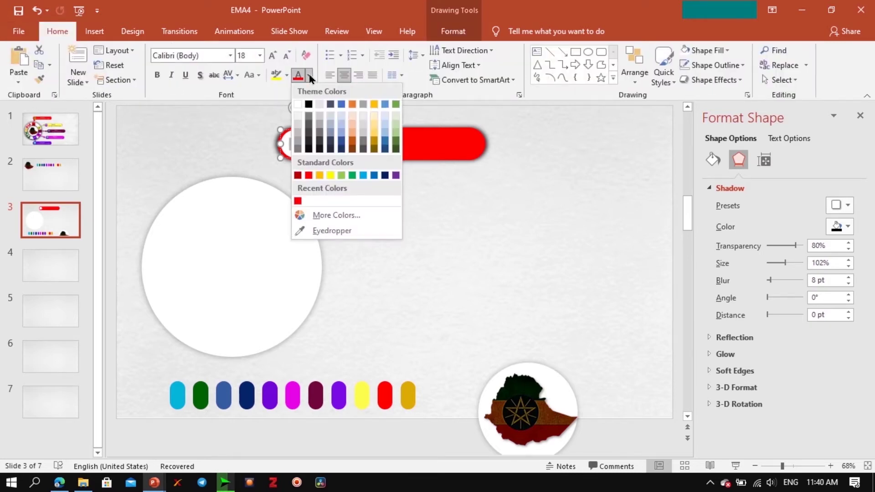
click(309, 105)
click(157, 75)
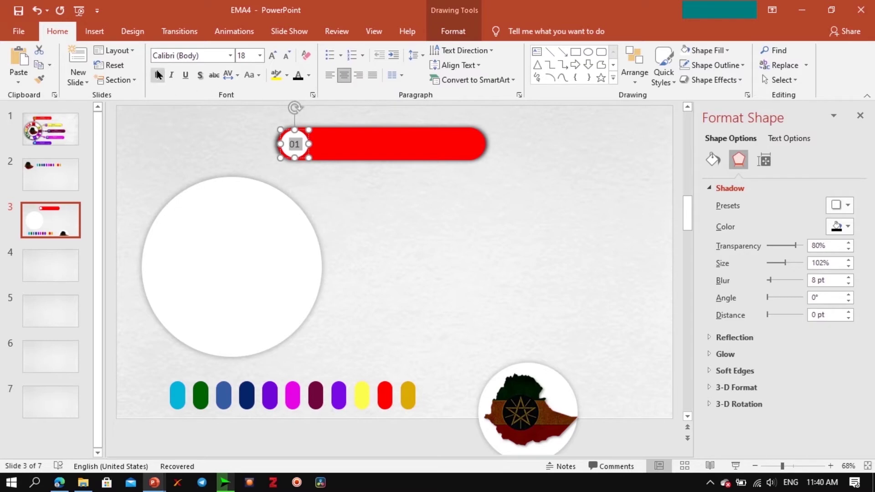
click(200, 75)
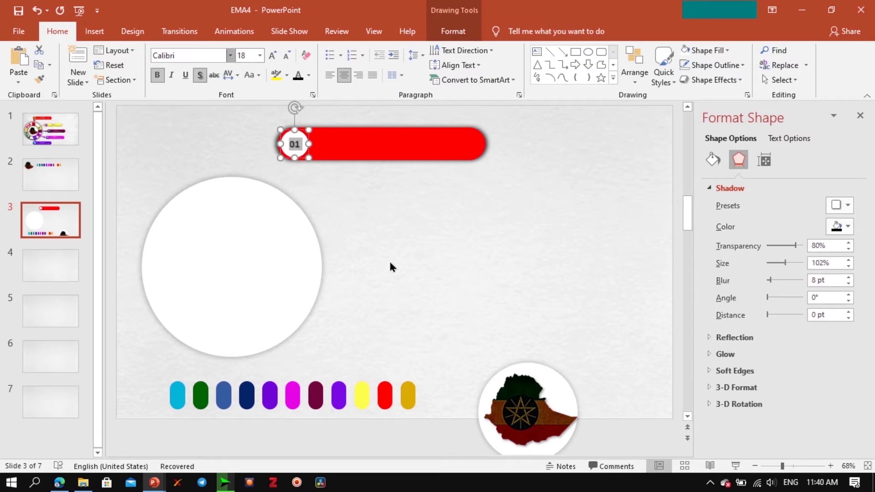
click(230, 55)
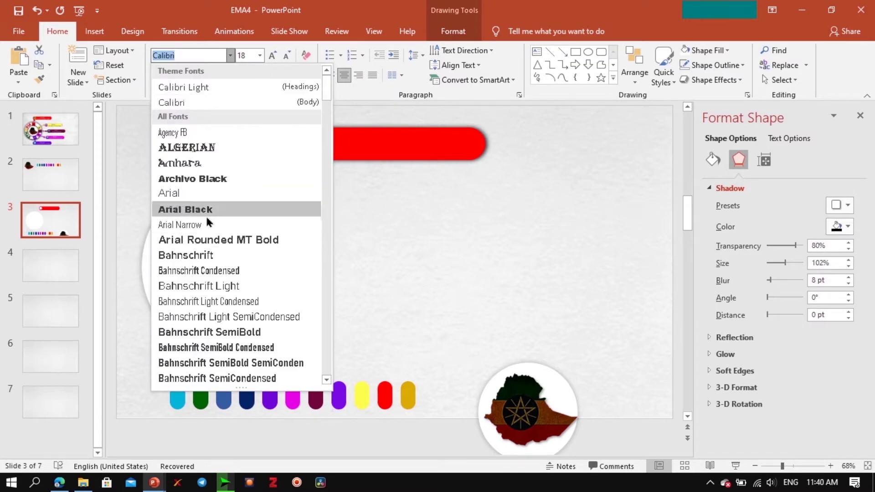
click(234, 182)
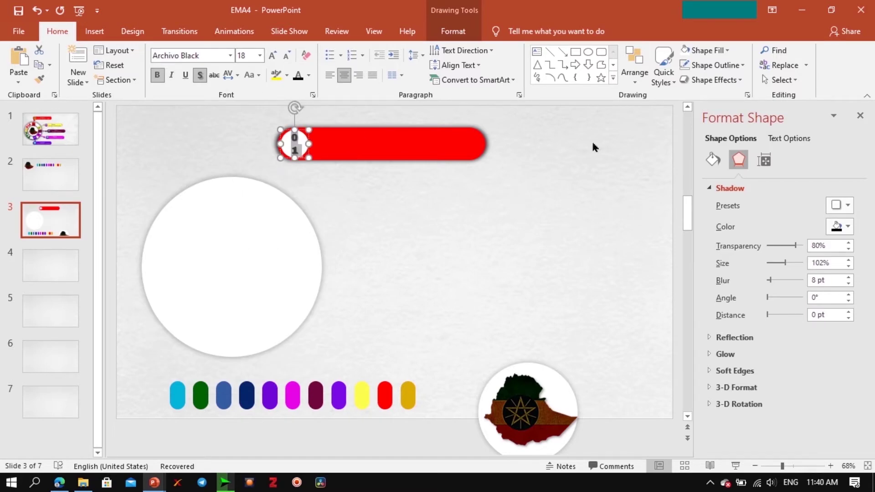
Set all four text margins of the circle to 0 and the 01 text to 20 pt.
click(793, 139)
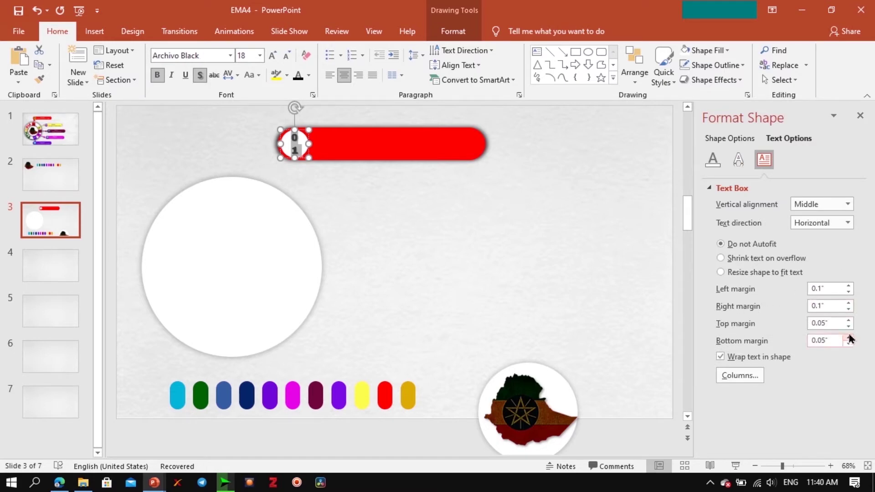
click(849, 292)
click(849, 310)
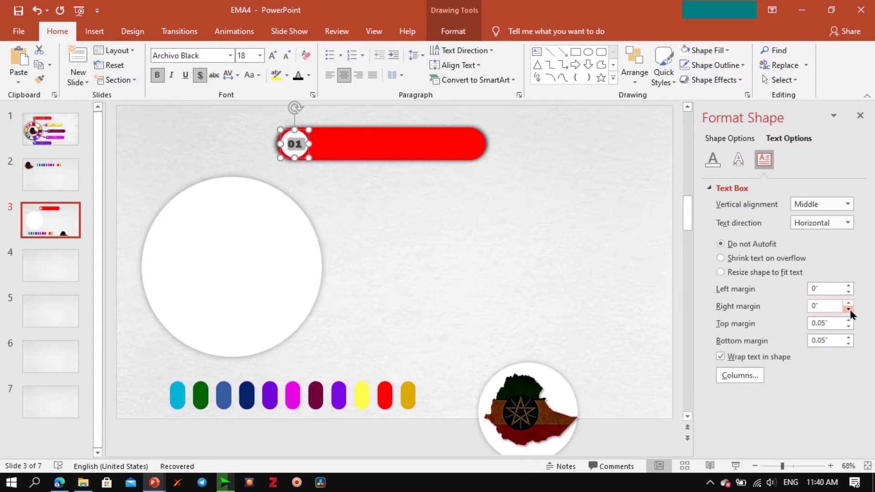
click(849, 327)
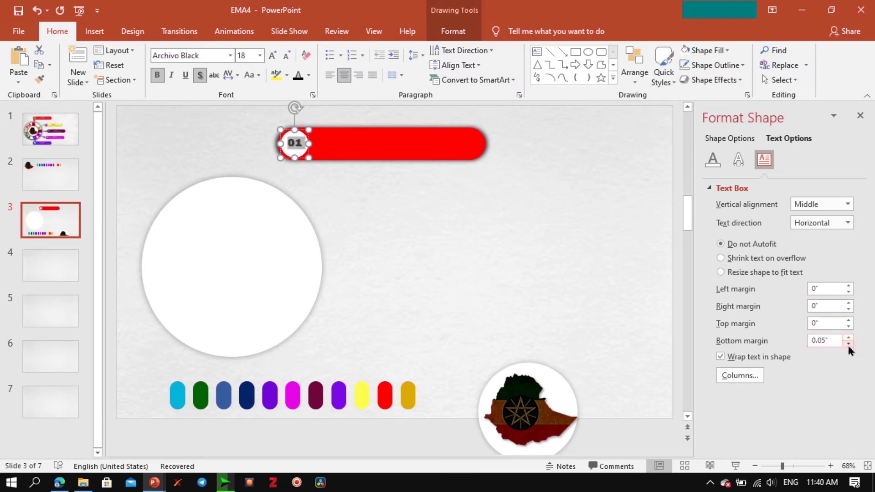
click(849, 344)
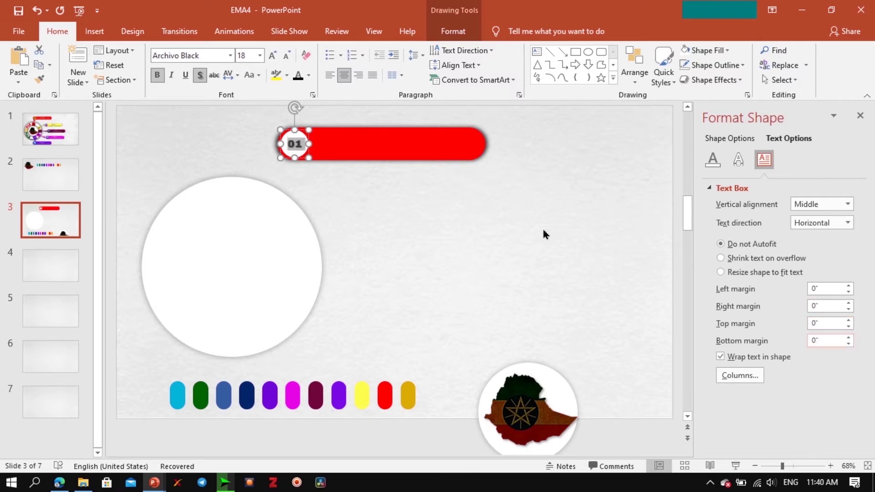
click(260, 55)
click(253, 184)
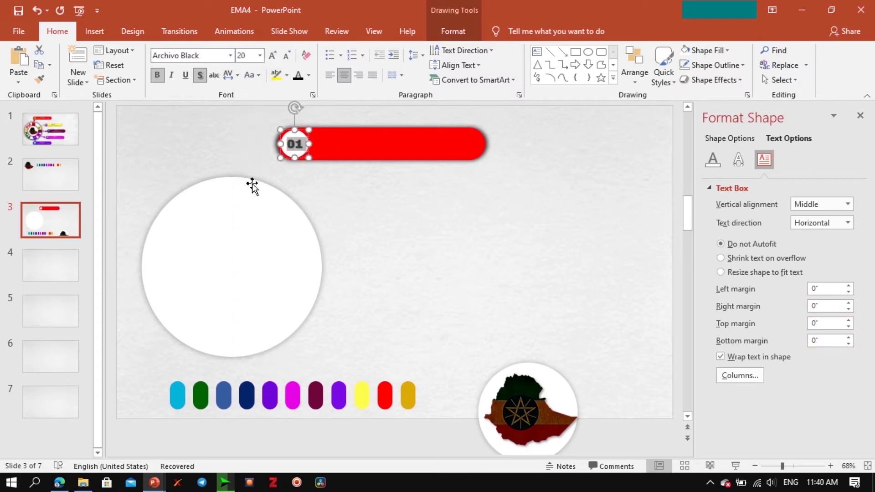
click(512, 209)
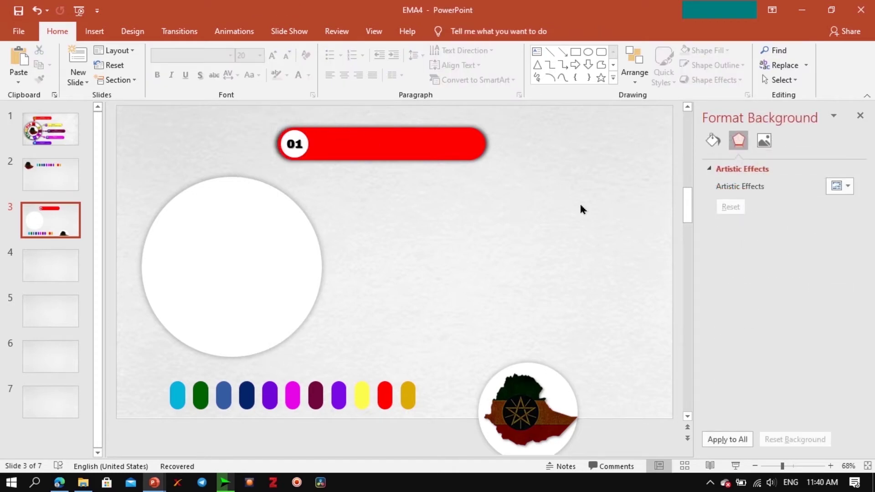
Group the white 01 circle with its red bar.
drag(235, 111, 573, 169)
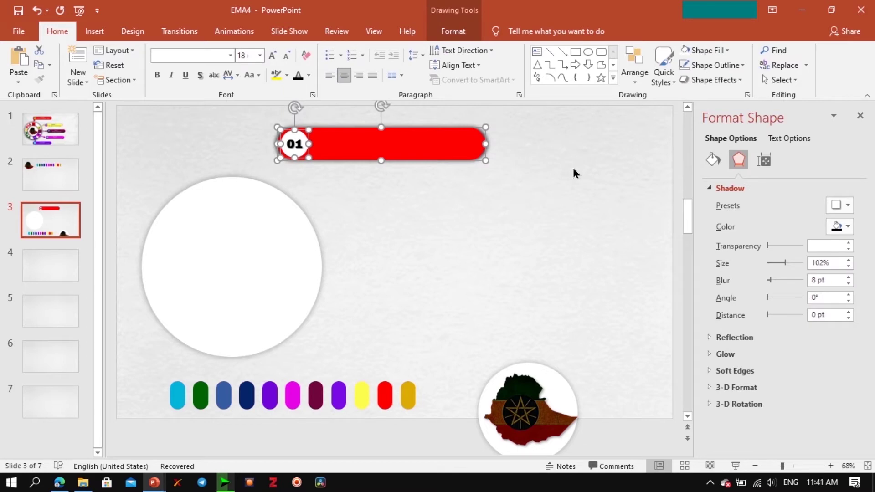
key(ctrl+g)
click(570, 172)
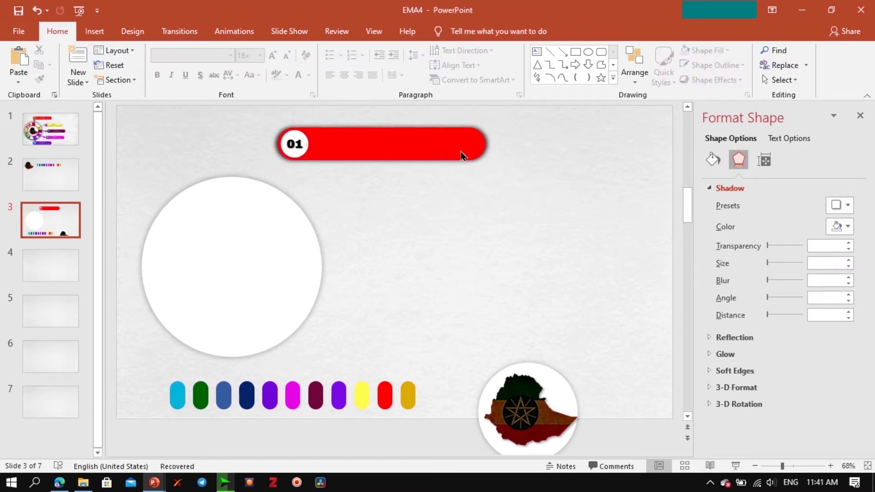
click(393, 133)
Duplicate the grouped 01 bar into more copies staggered down the slide.
click(58, 145)
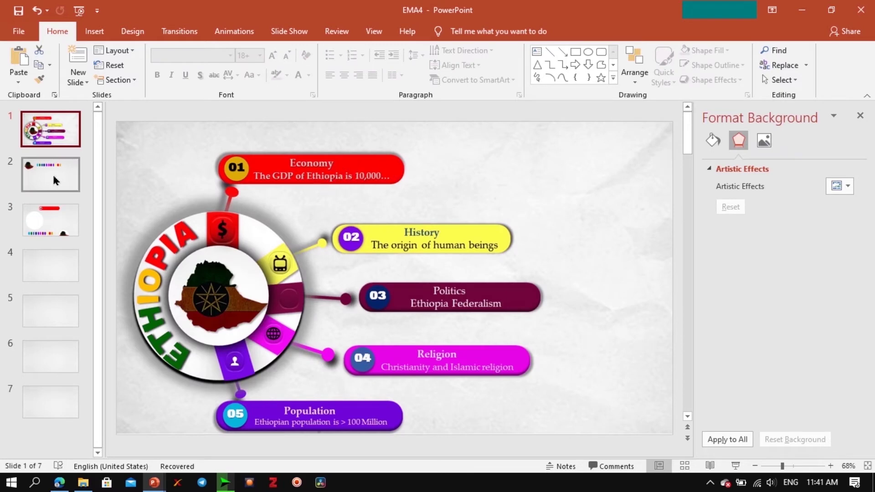
click(46, 223)
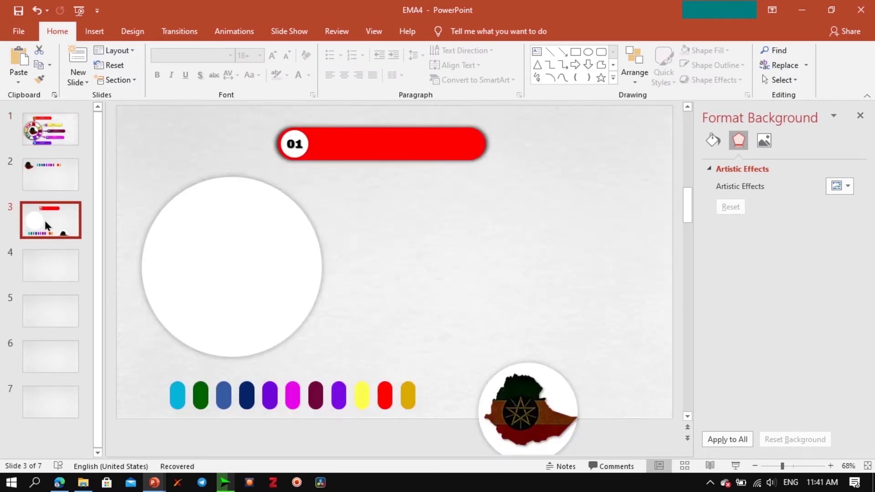
click(390, 139)
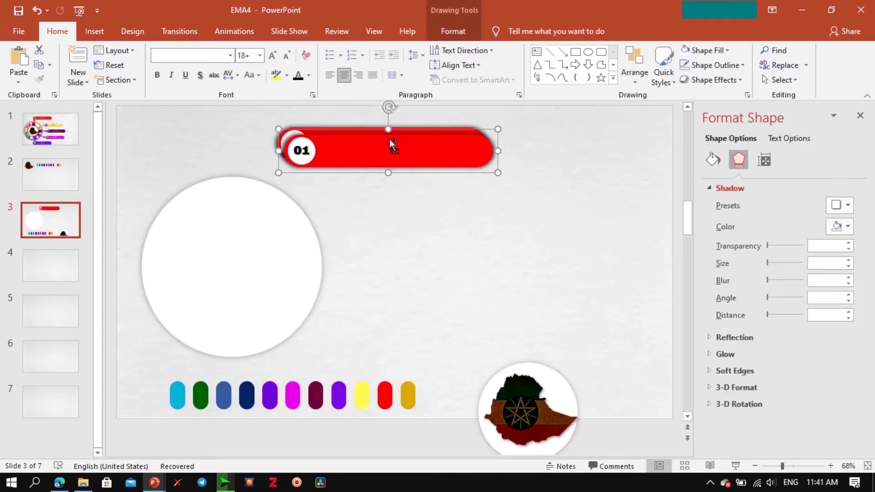
ctrl+drag(389, 139, 480, 207)
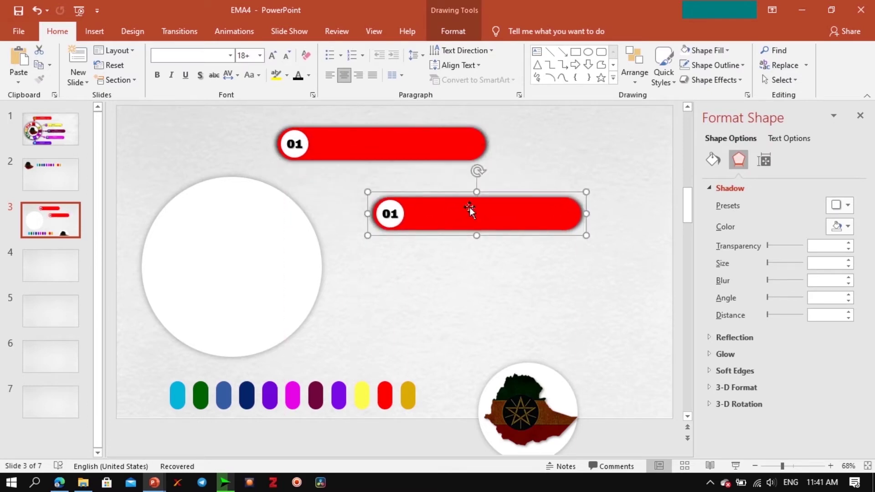
key(ctrl+d)
drag(529, 278, 479, 273)
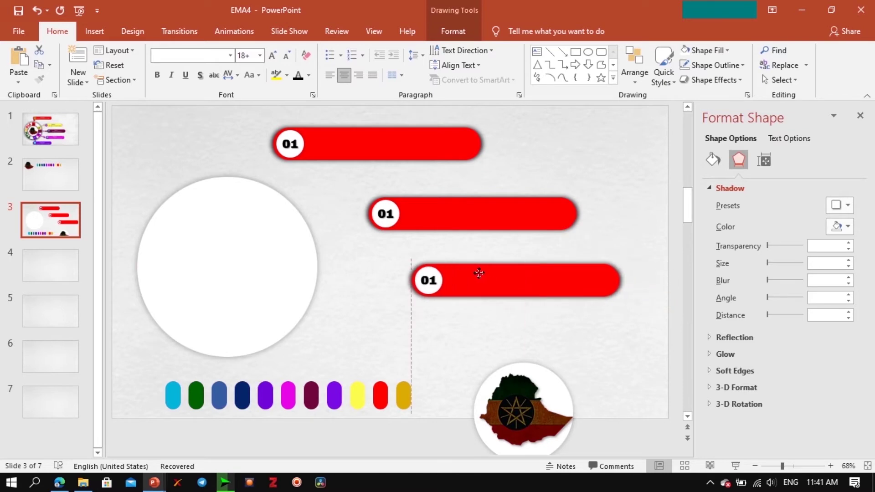
drag(434, 207, 455, 212)
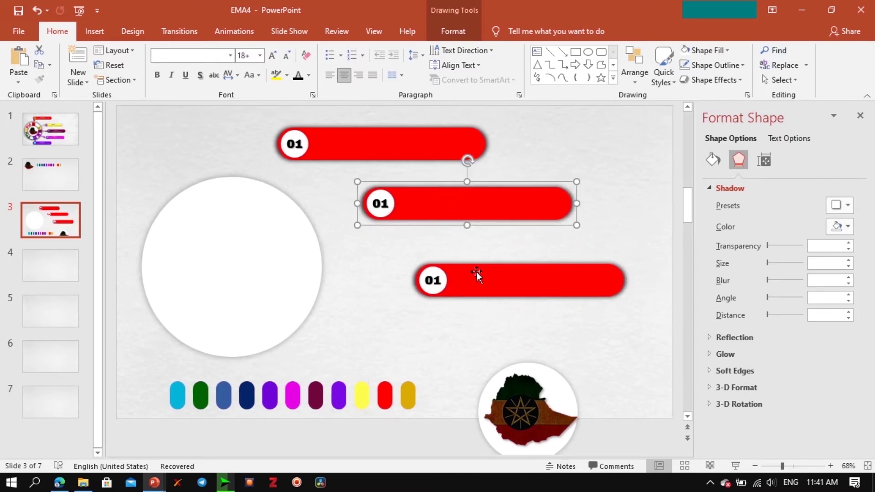
mouse_move(477, 272)
mouse_down()
mouse_move(468, 264)
mouse_move(478, 283)
mouse_move(436, 331)
mouse_up()
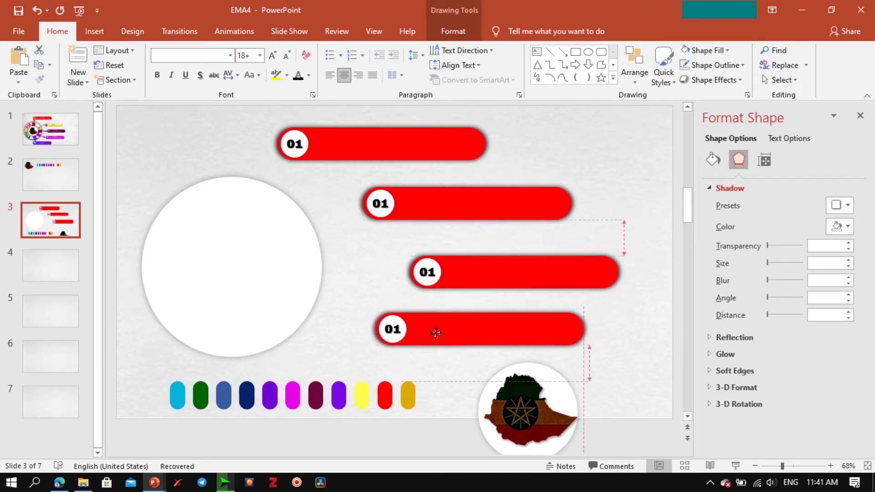
drag(436, 331, 436, 344)
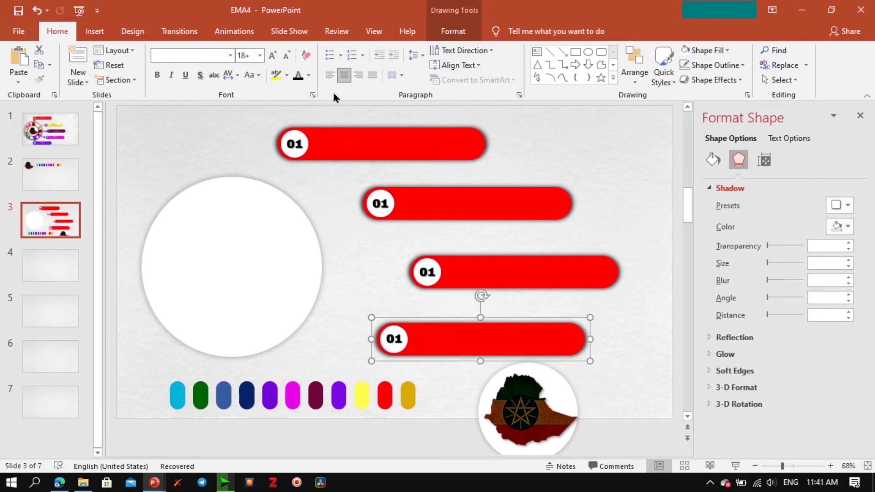
Move the colour pills lower and add a fifth 01 bar at the lower left.
drag(242, 391, 240, 433)
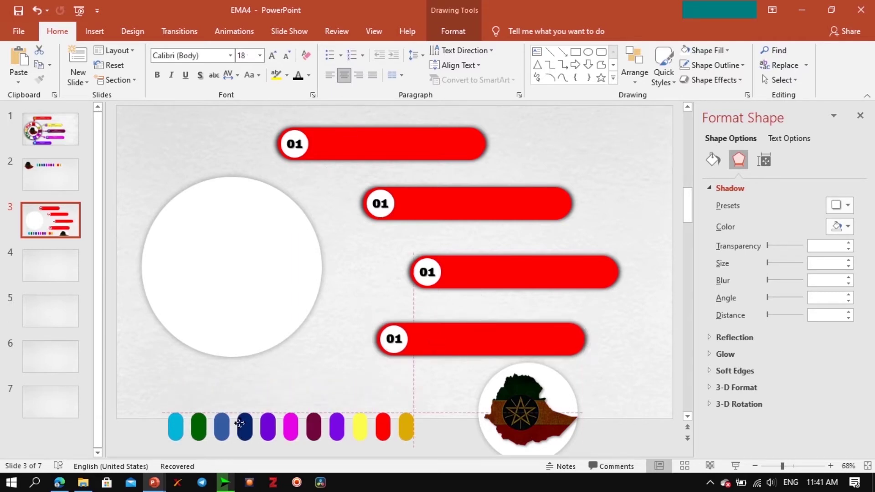
click(478, 339)
key(ctrl+d)
drag(474, 343, 325, 396)
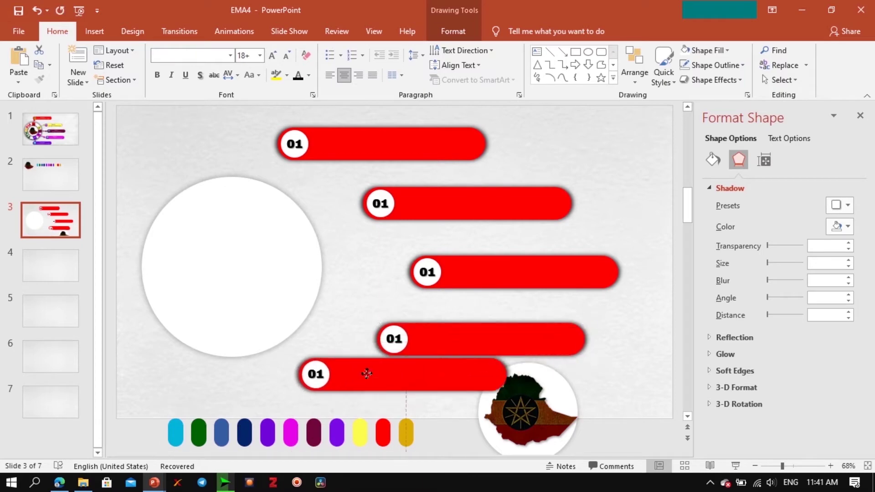
Shrink the large white circle and reposition it slightly.
click(288, 219)
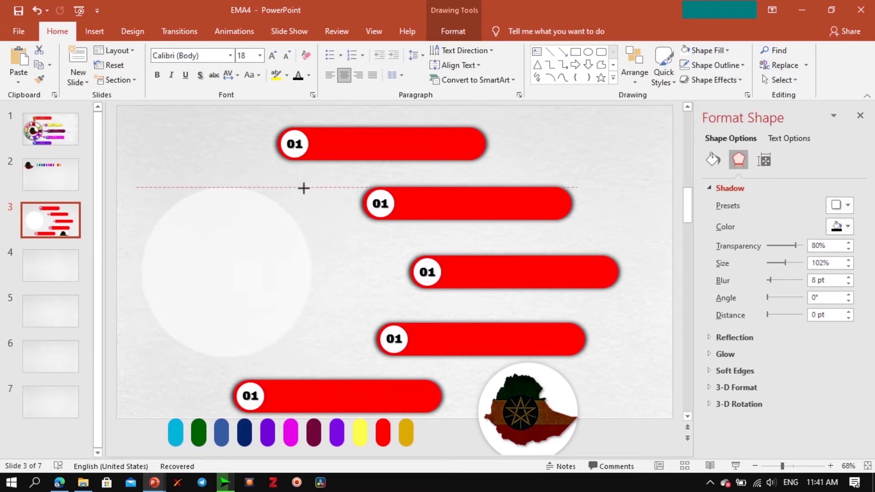
drag(319, 175, 270, 221)
drag(230, 260, 241, 225)
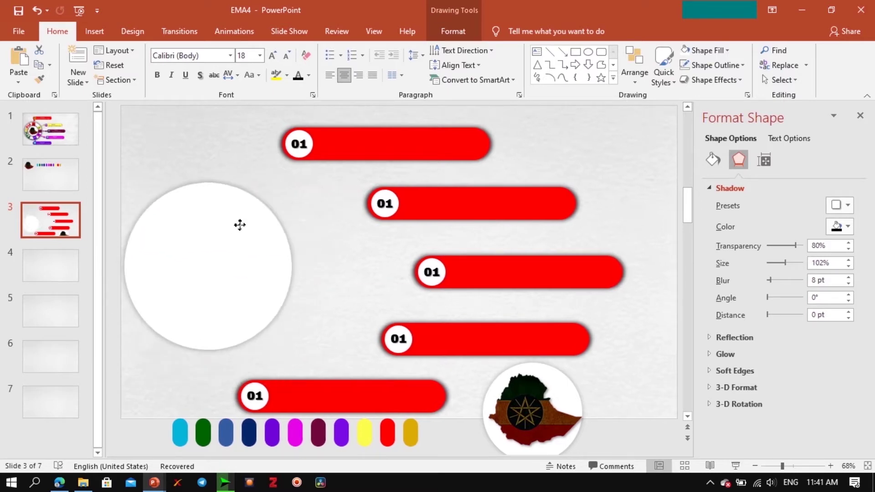
Nudge the second, third and bottom bars into a staggered arrangement.
click(427, 198)
drag(427, 199, 434, 196)
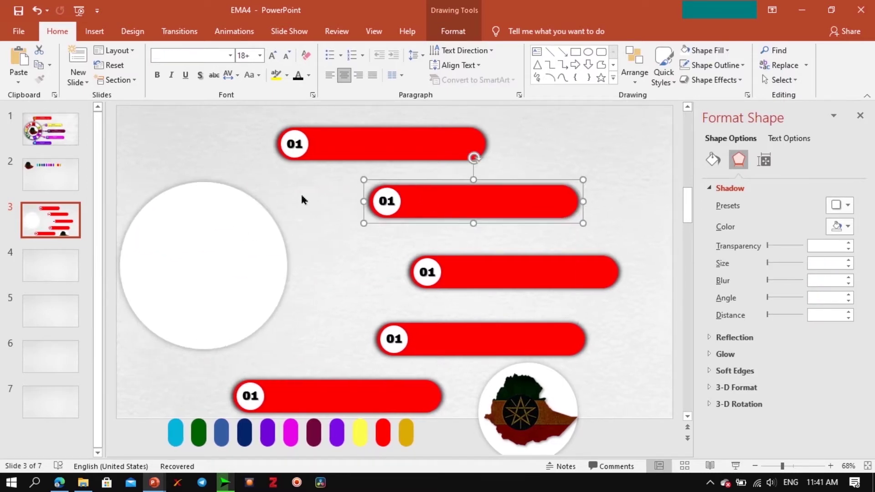
click(211, 151)
click(463, 275)
drag(463, 275, 461, 273)
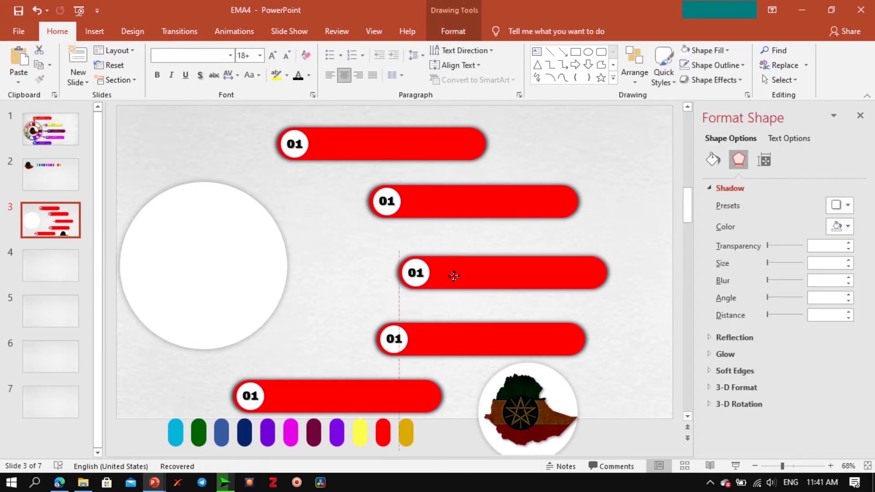
drag(455, 209, 447, 205)
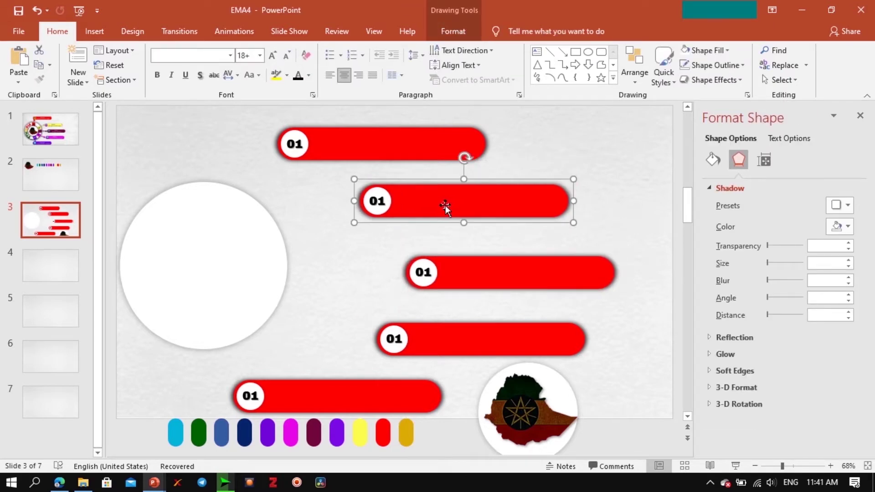
drag(337, 411, 324, 410)
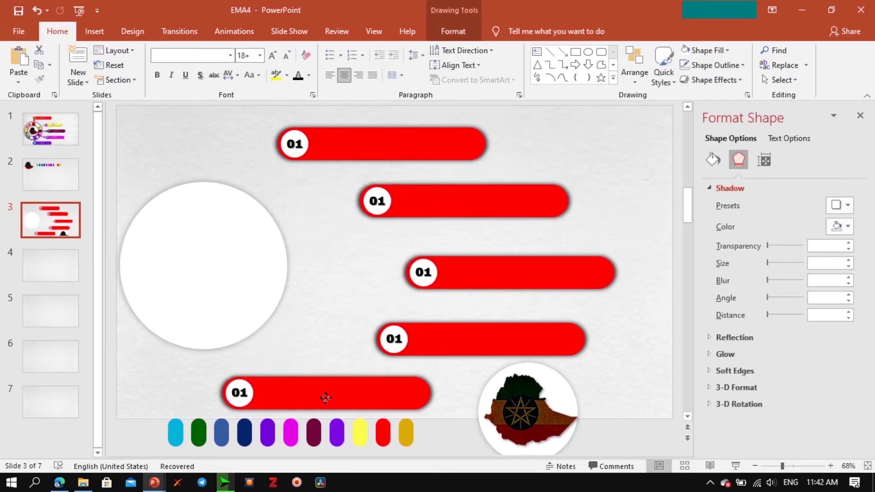
click(454, 196)
click(849, 227)
Place the Ethiopia map inside the white circle and eyedrop the yellow pill's colour onto the second bar.
drag(529, 411, 202, 265)
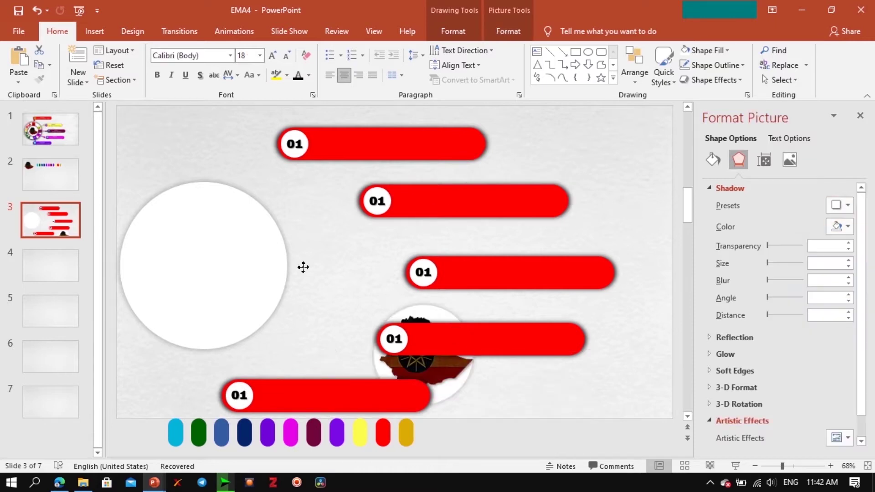
click(528, 381)
click(506, 208)
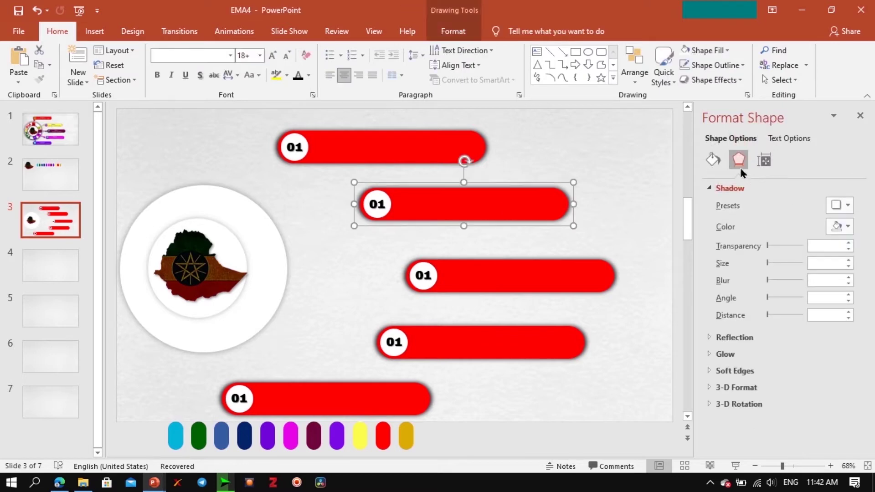
click(713, 160)
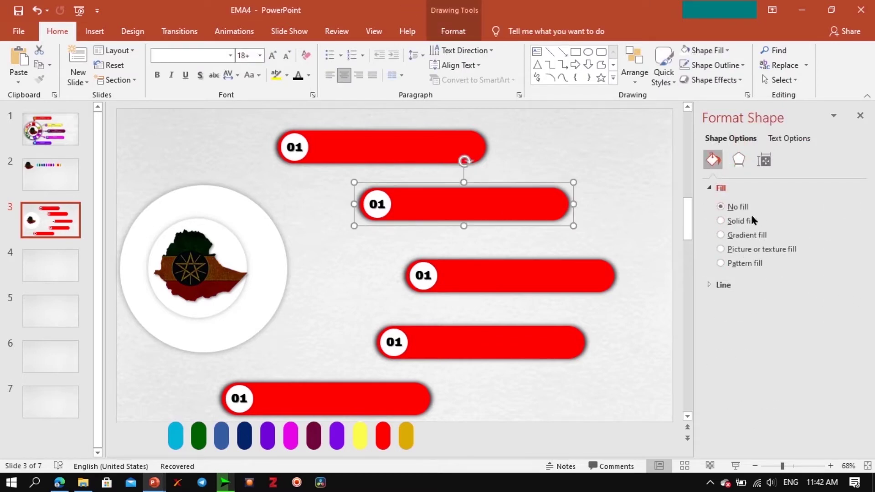
click(748, 222)
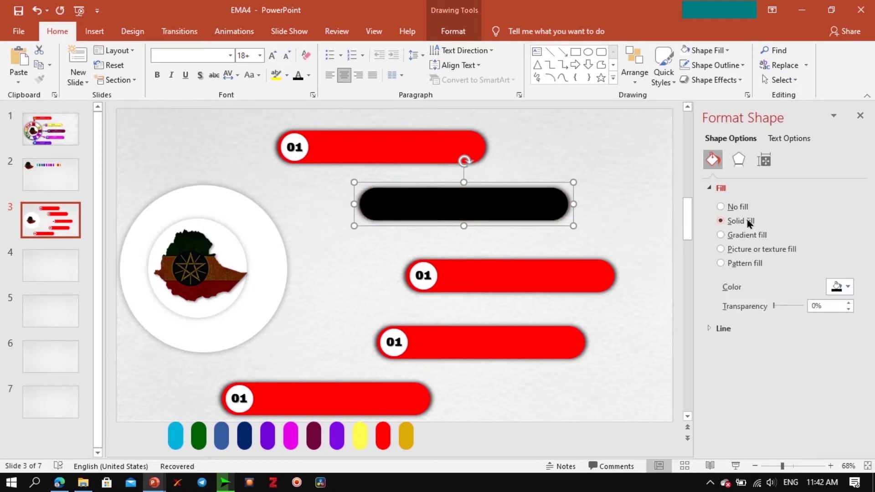
click(836, 291)
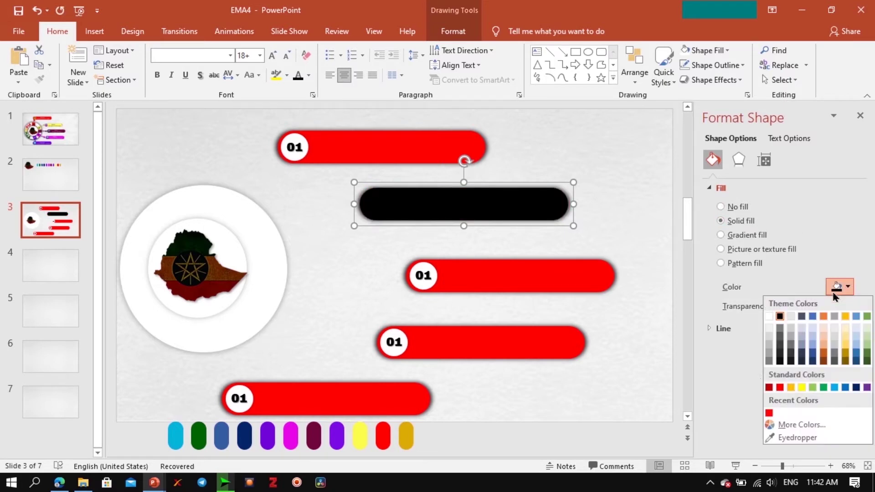
click(798, 438)
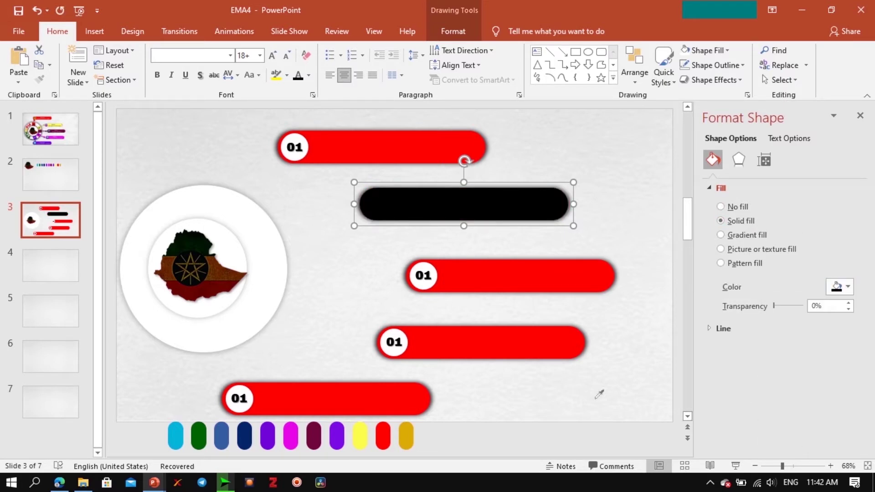
click(363, 431)
click(370, 232)
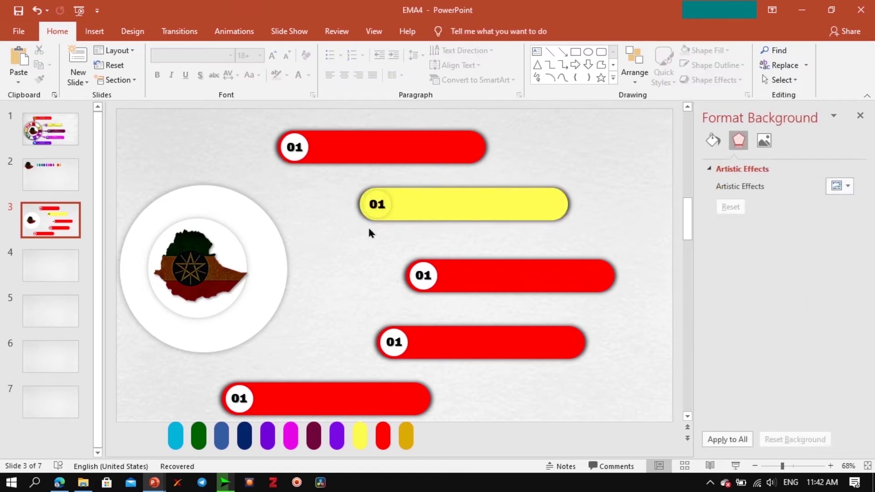
click(382, 199)
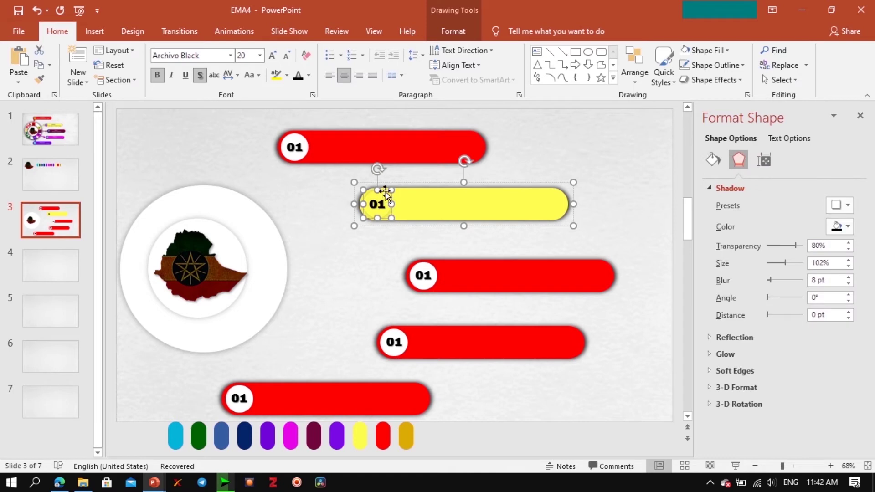
Fill the yellow bar's number circle with the maroon pill's colour.
click(713, 159)
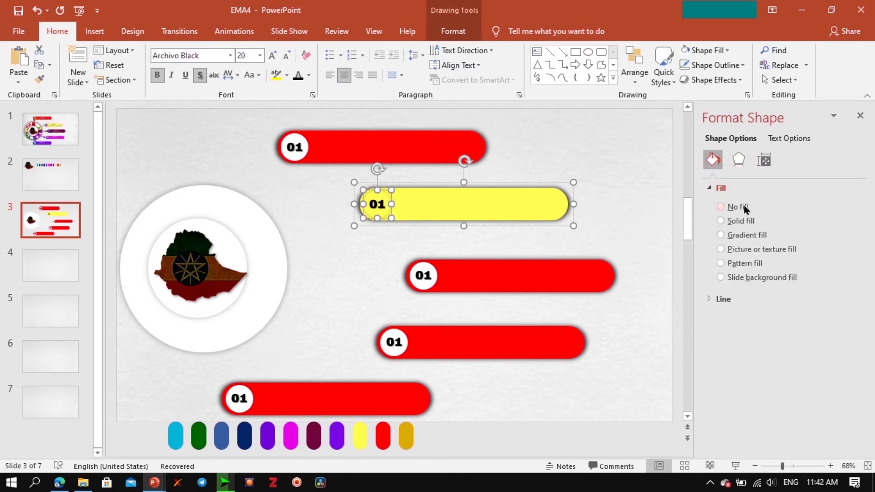
click(734, 223)
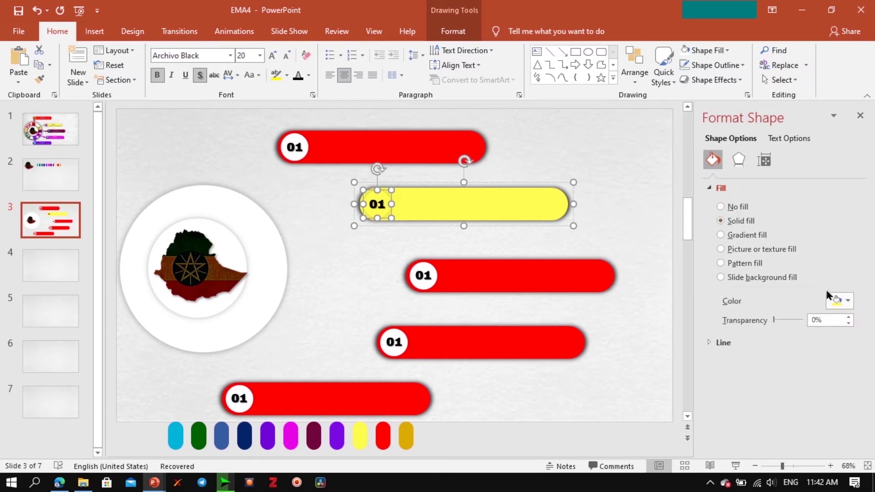
click(848, 303)
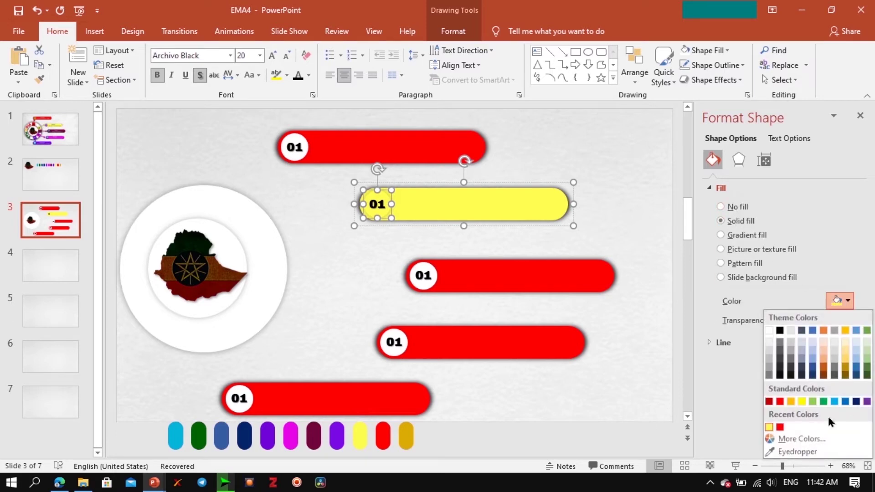
click(803, 452)
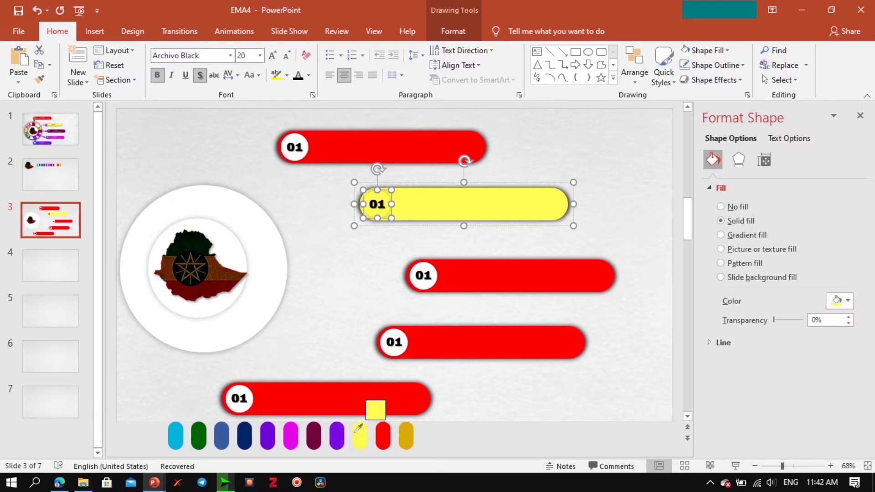
click(318, 437)
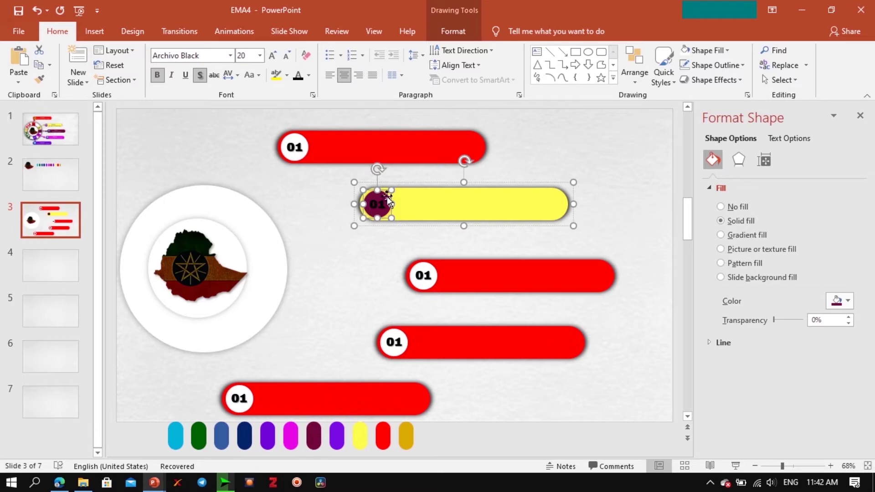
Make the circle's number white and change it from 01 to 02.
click(372, 204)
double_click(373, 204)
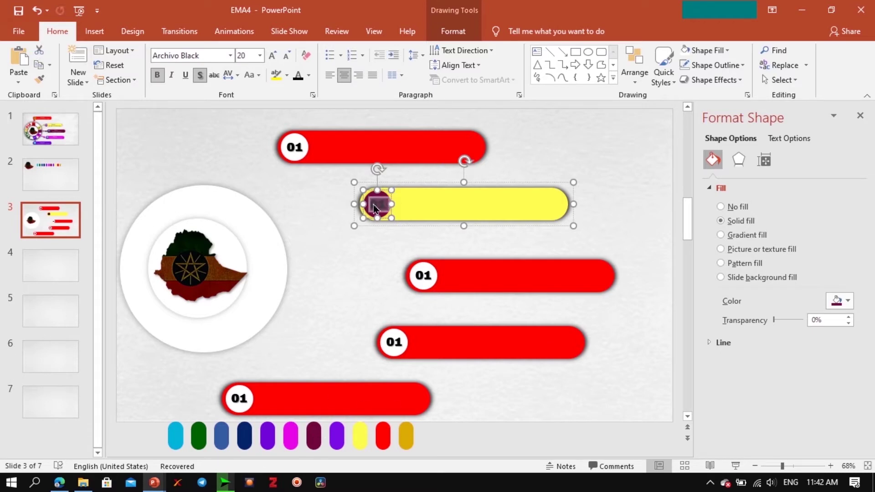
click(309, 75)
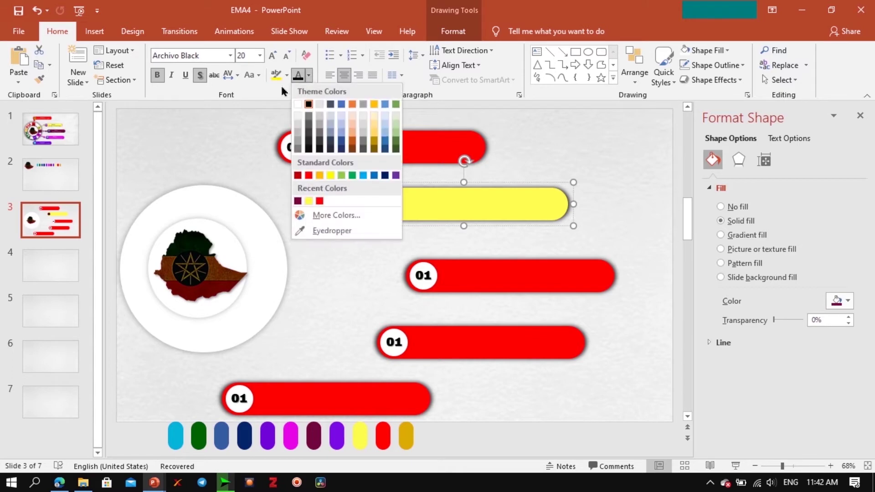
click(298, 105)
click(167, 146)
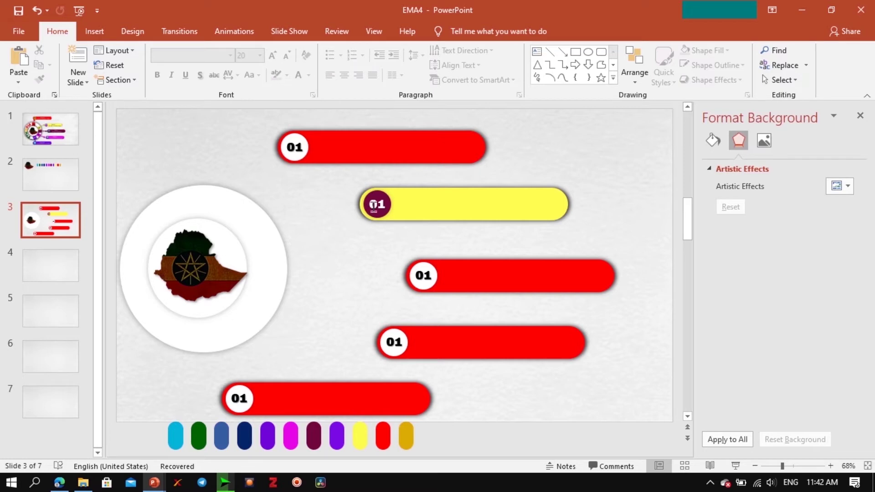
click(374, 206)
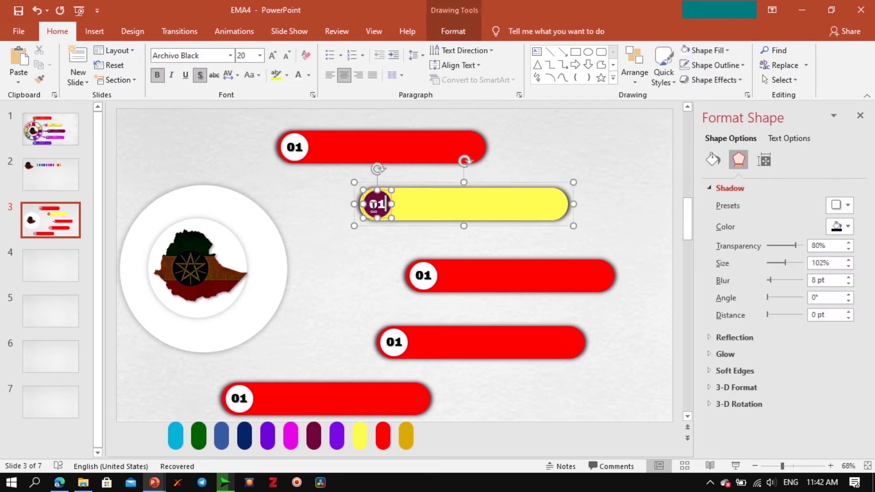
key(BackSpace)
key(BackSpace)
text(02)
click(366, 264)
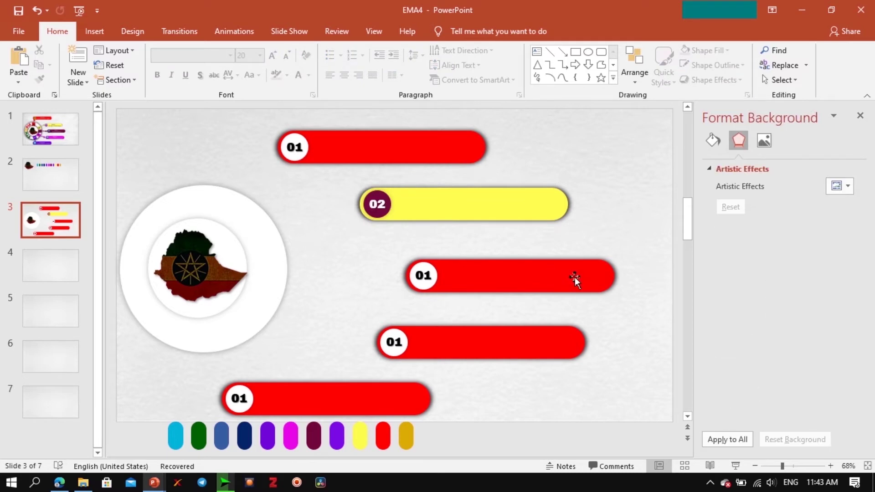
click(576, 277)
Give the third bar a maroon solid fill sampled from the slide.
click(713, 160)
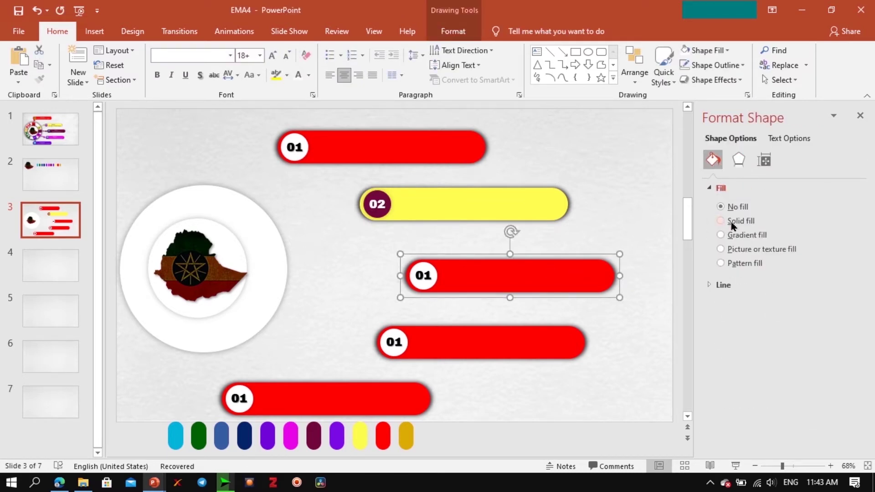
click(733, 222)
click(847, 287)
click(797, 435)
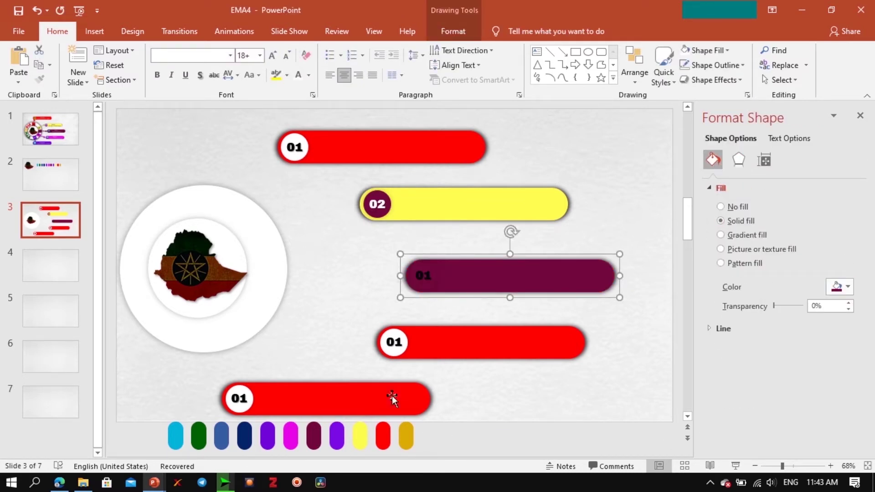
click(423, 275)
Turn its number circle yellow from the yellow swatch and colour the number green.
click(739, 159)
click(847, 227)
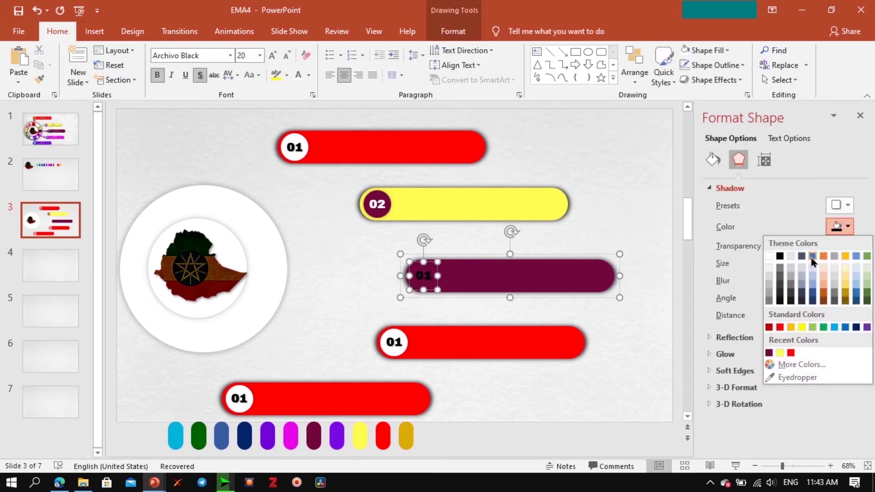
click(781, 378)
click(359, 435)
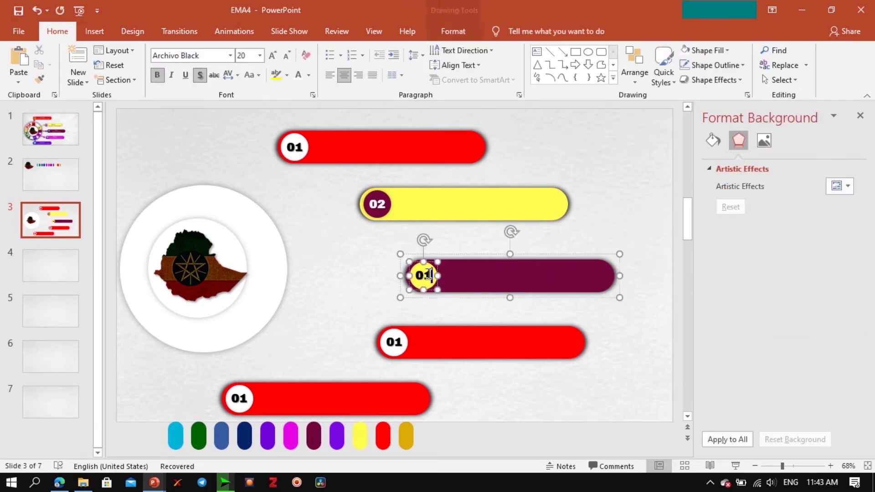
double_click(430, 275)
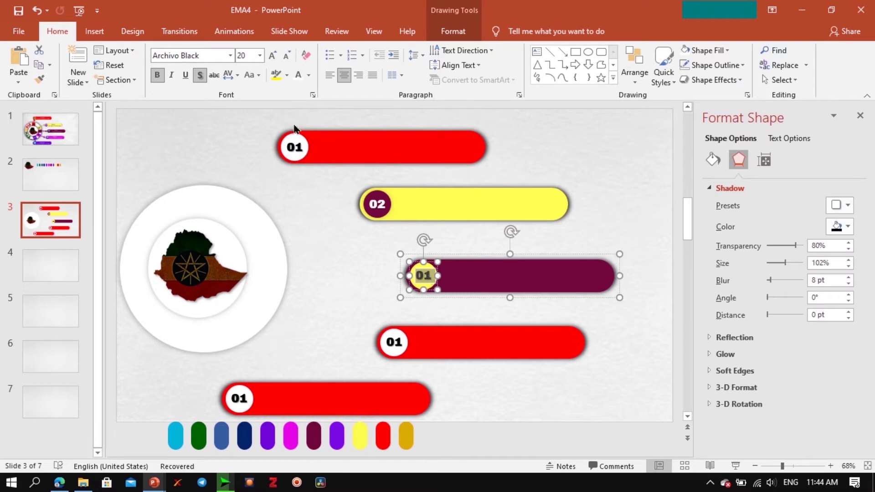
click(309, 74)
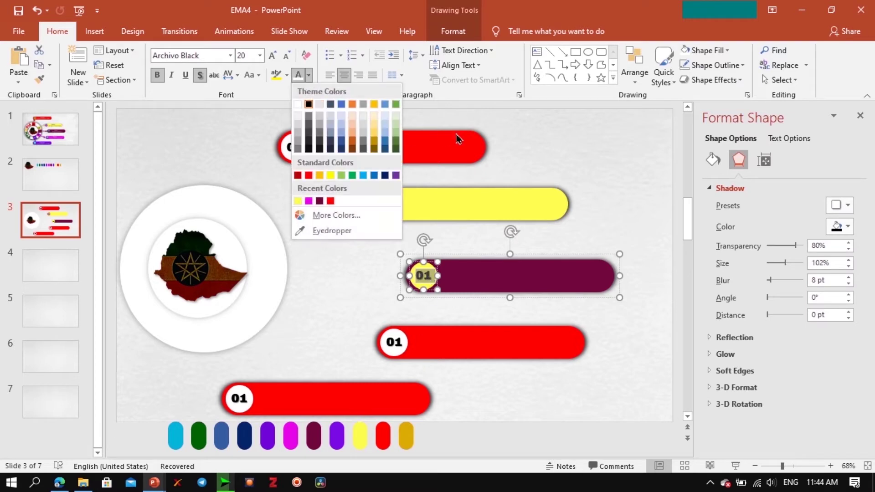
click(352, 175)
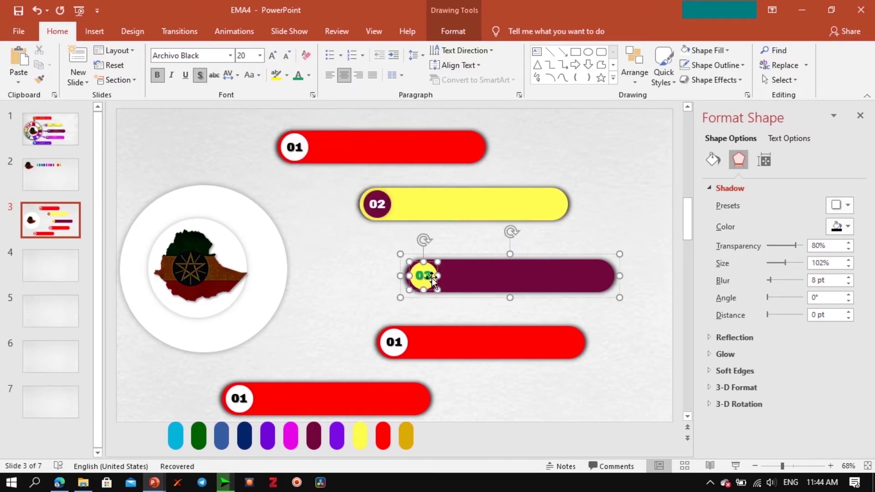
click(362, 251)
click(394, 342)
Fill the fourth bar with the magenta swatch's colour.
click(713, 160)
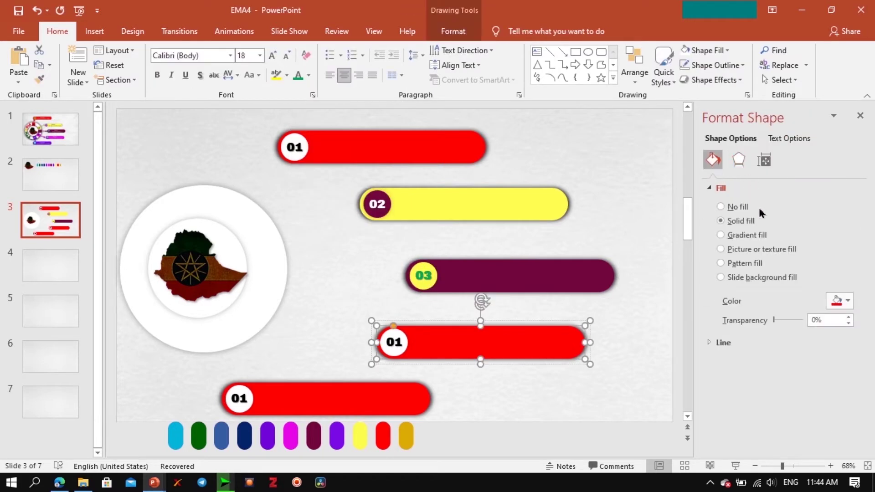
click(847, 301)
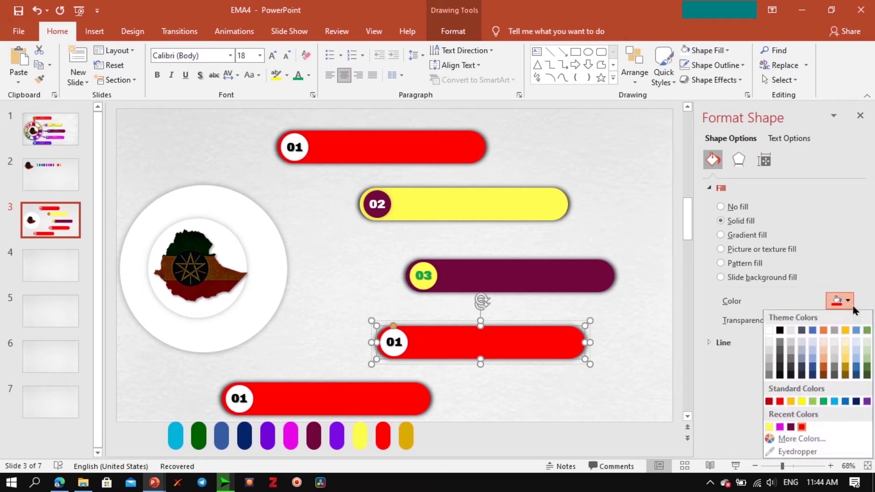
click(820, 451)
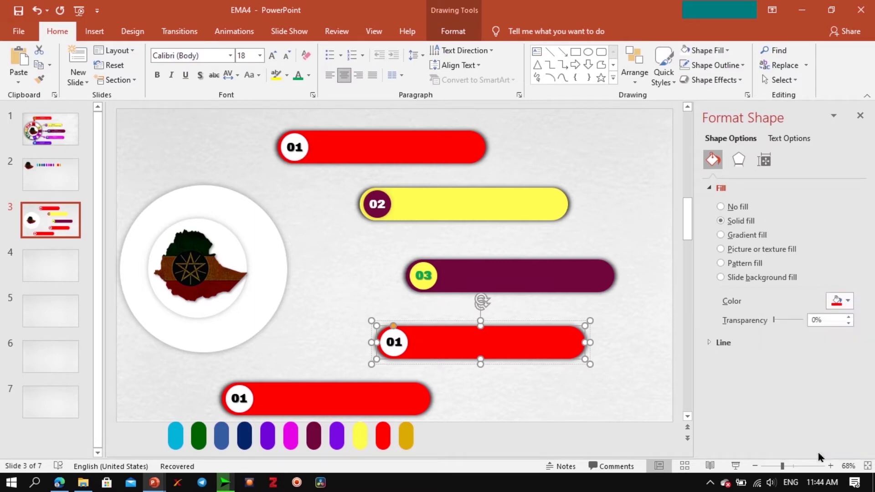
click(291, 435)
click(336, 334)
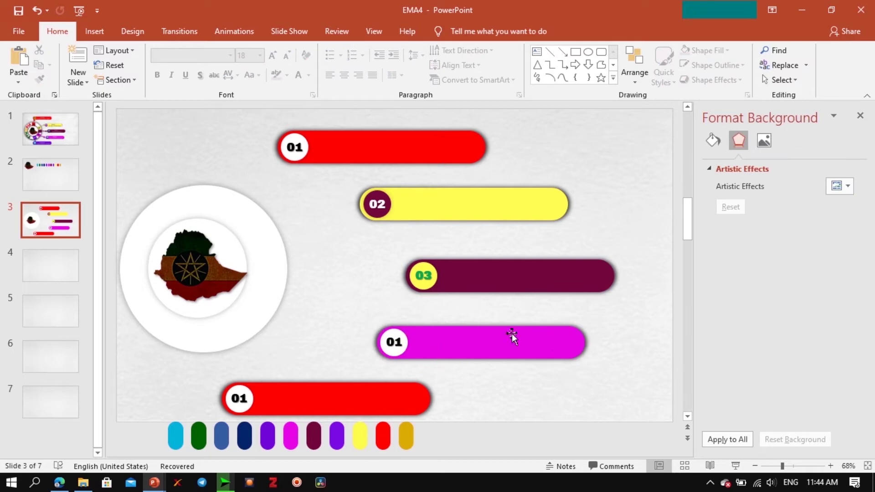
Fill the bottom bar with the purple swatch's colour.
click(416, 390)
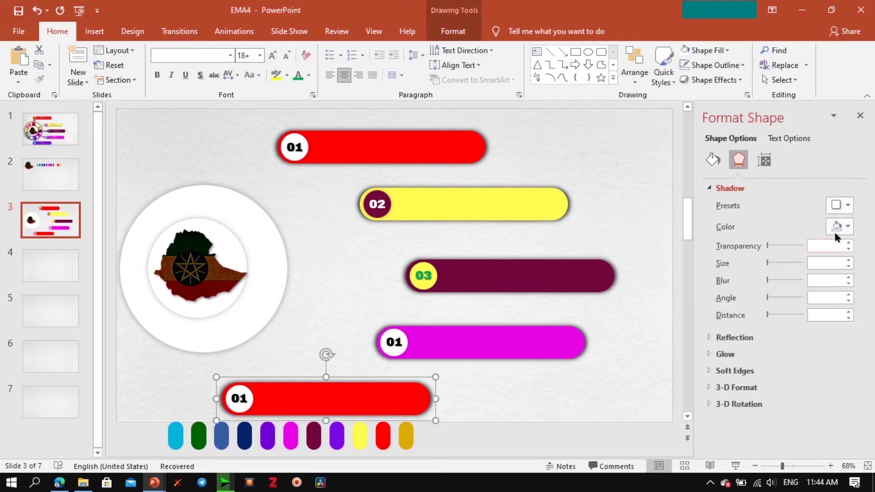
click(713, 160)
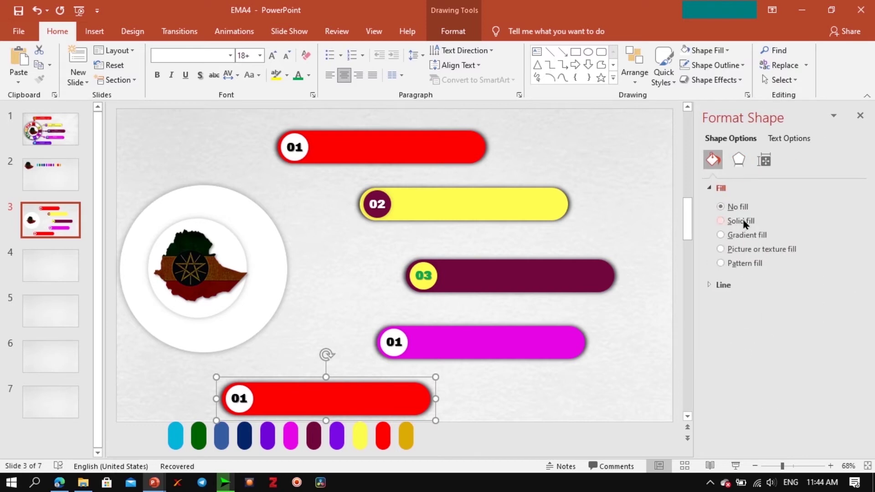
click(740, 220)
click(847, 287)
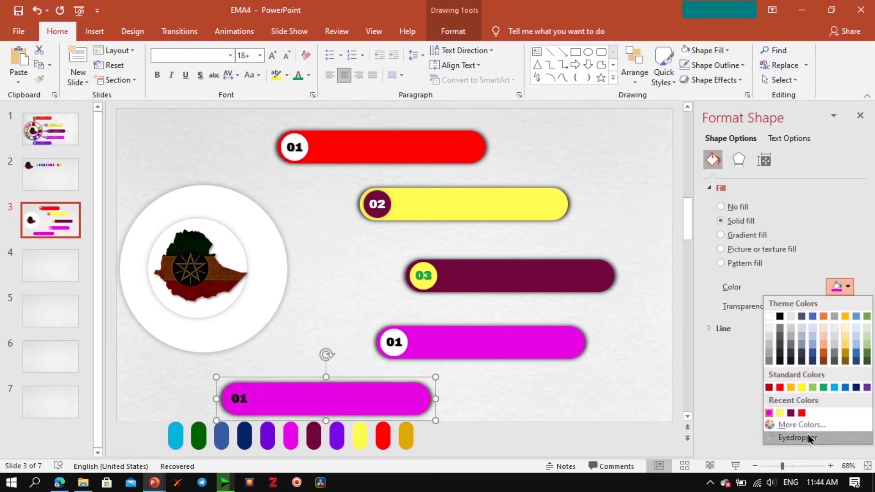
click(810, 439)
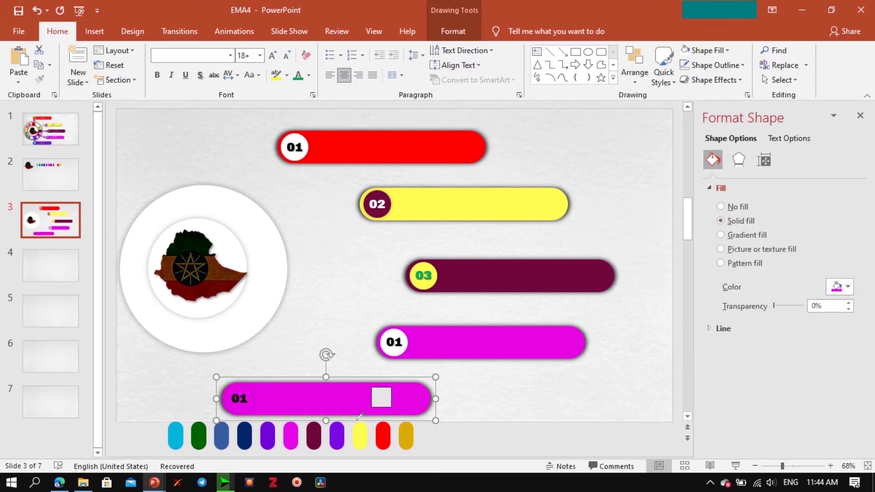
click(338, 437)
click(497, 443)
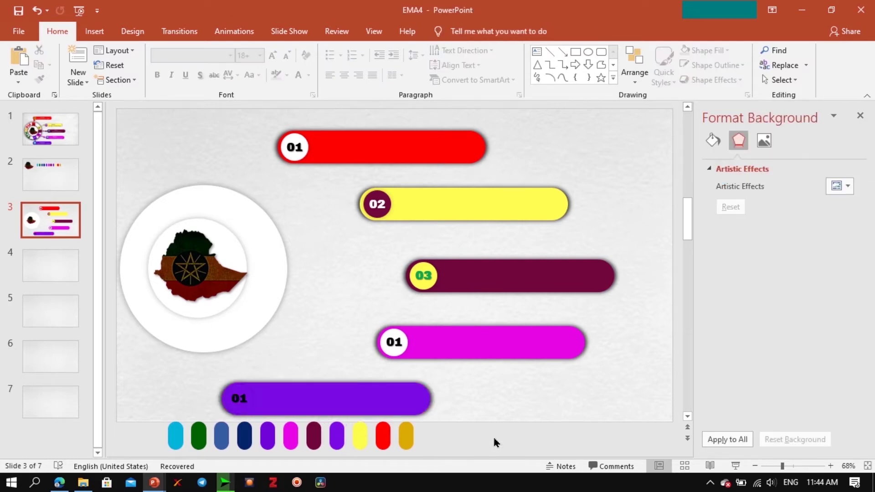
click(447, 335)
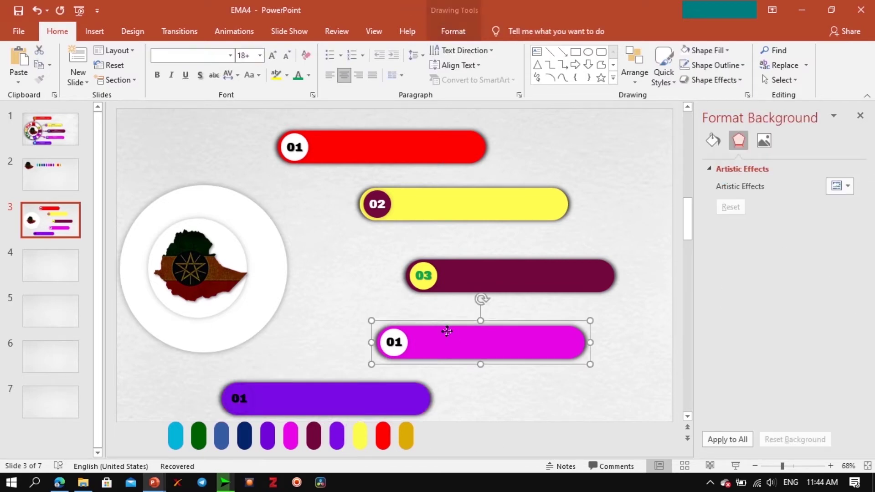
click(238, 399)
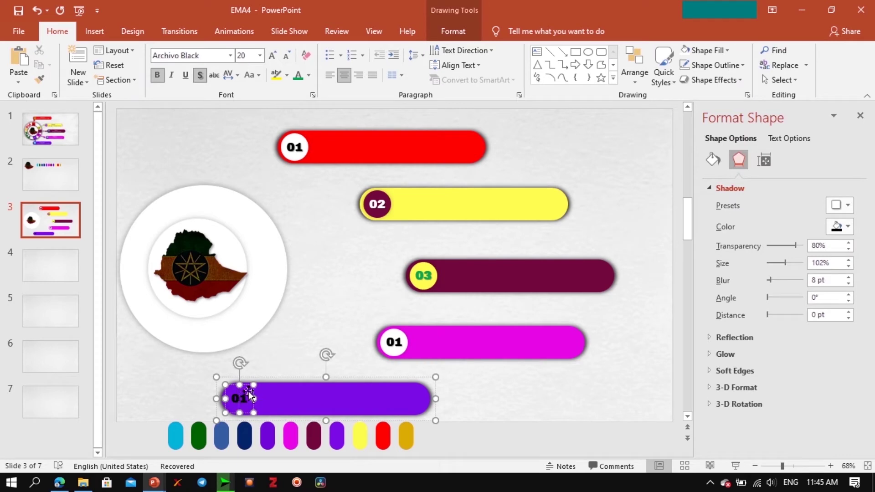
Give the bottom bar's number circle a solid white fill.
click(713, 159)
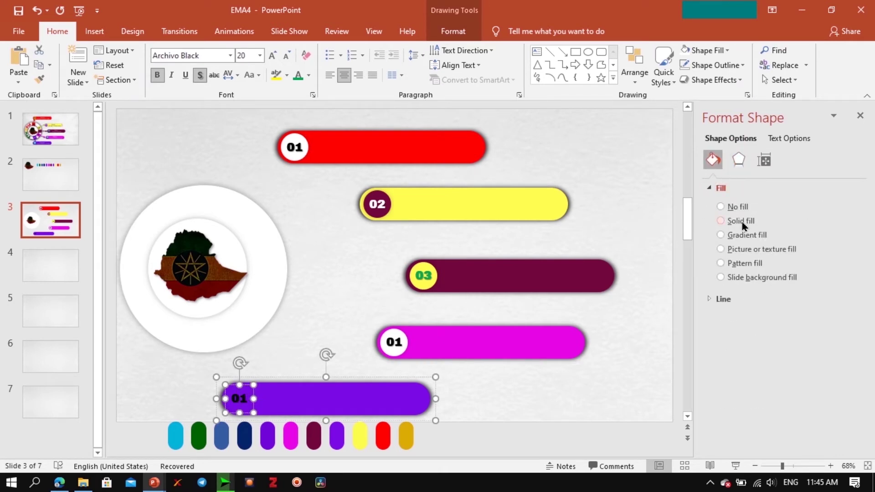
click(721, 221)
click(852, 302)
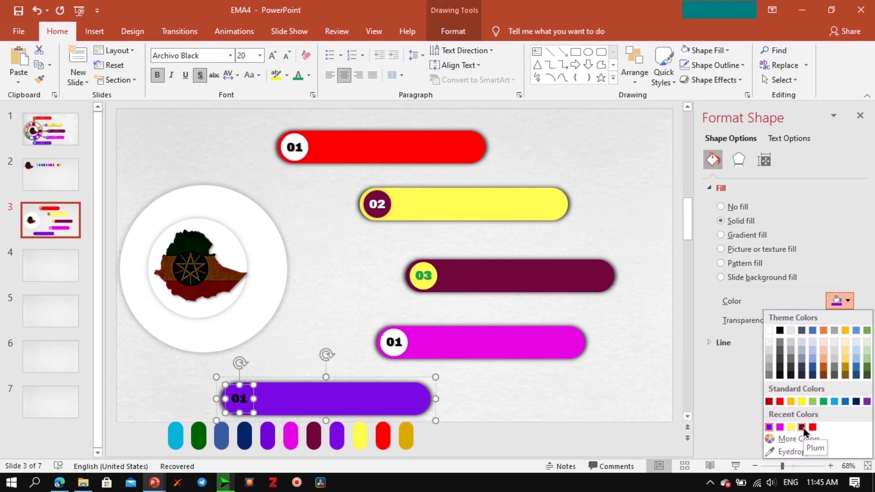
click(769, 331)
click(502, 378)
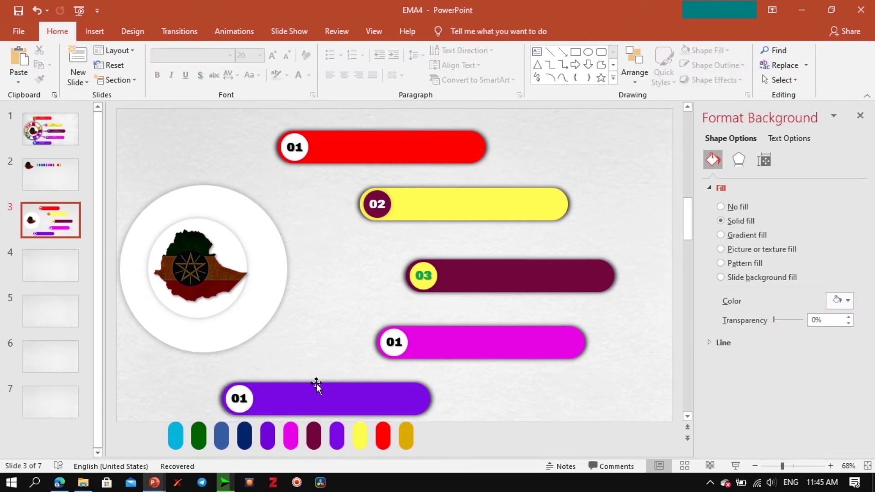
Renumber the magenta bar 04 and the purple bar 05.
click(394, 342)
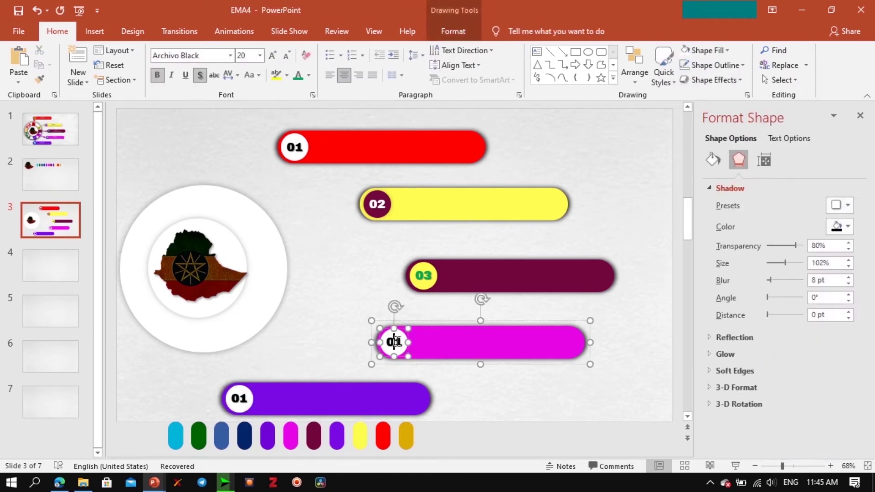
key(BackSpace)
text(4)
click(246, 398)
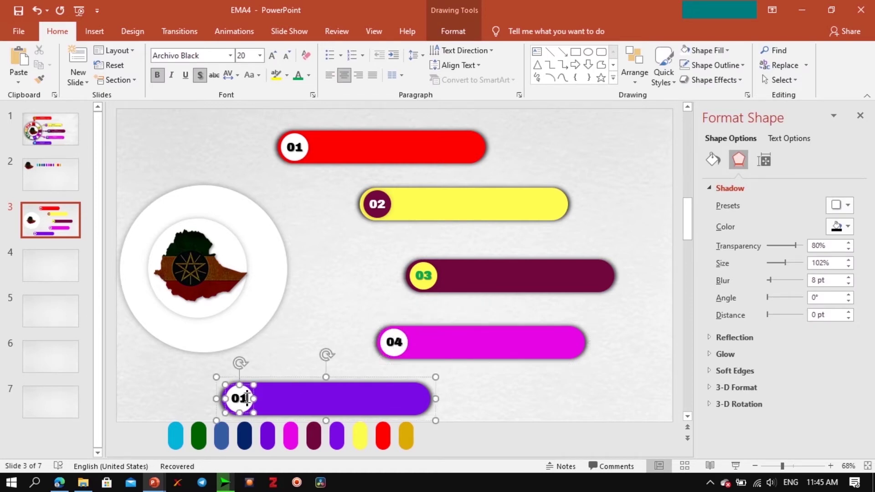
key(BackSpace)
text(5)
click(160, 365)
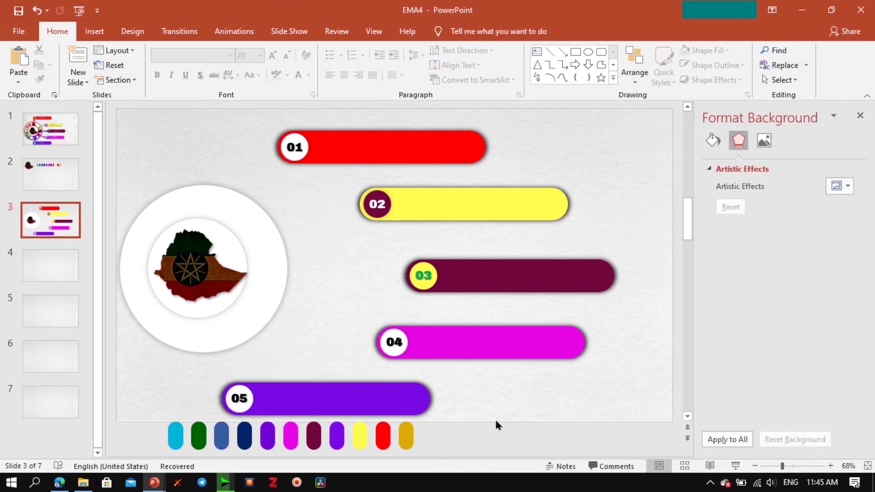
Shift the magenta 04 bar left to line up under the 02 bar.
click(446, 345)
drag(446, 345, 427, 347)
click(435, 215)
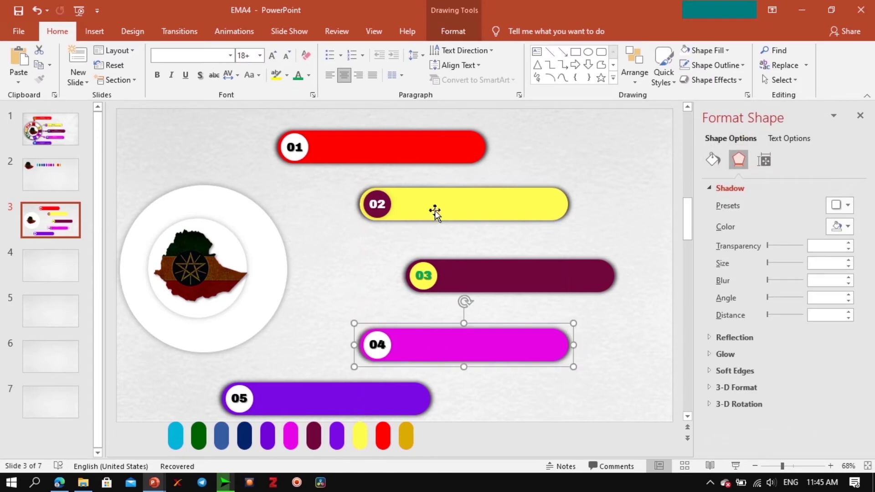
click(235, 130)
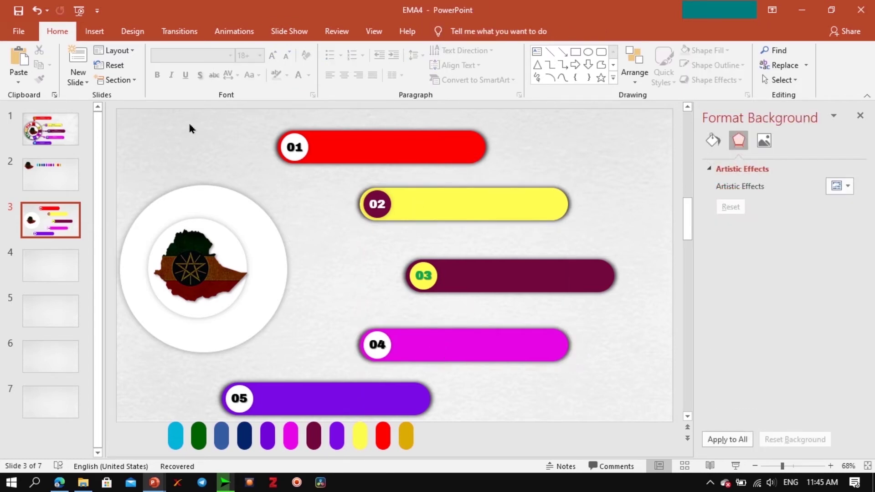
Select all five bars and distribute them vertically.
drag(179, 125, 638, 435)
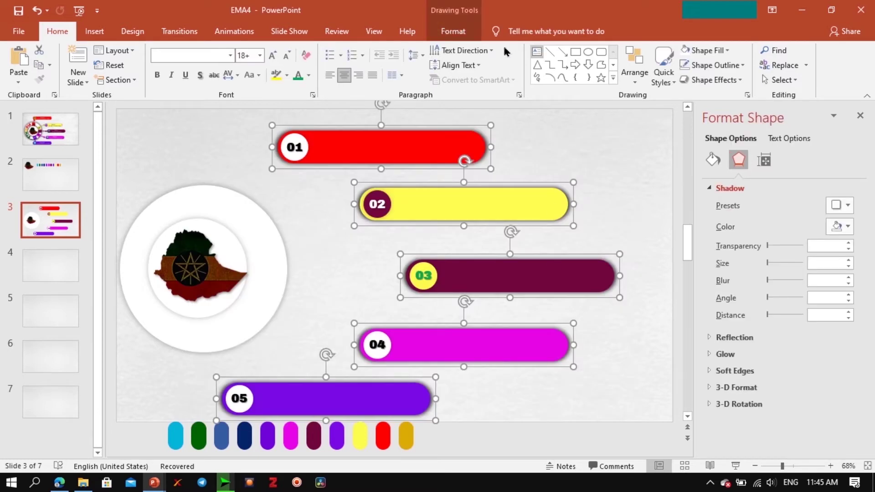
click(453, 31)
click(718, 51)
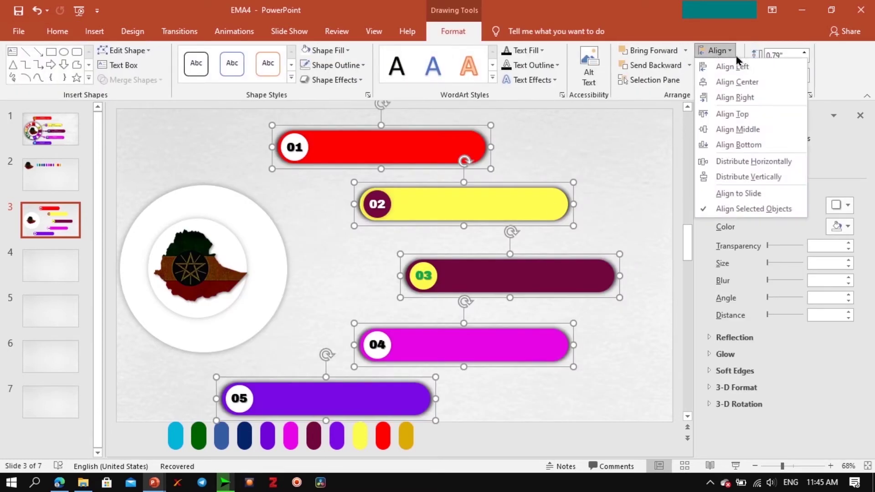
click(779, 177)
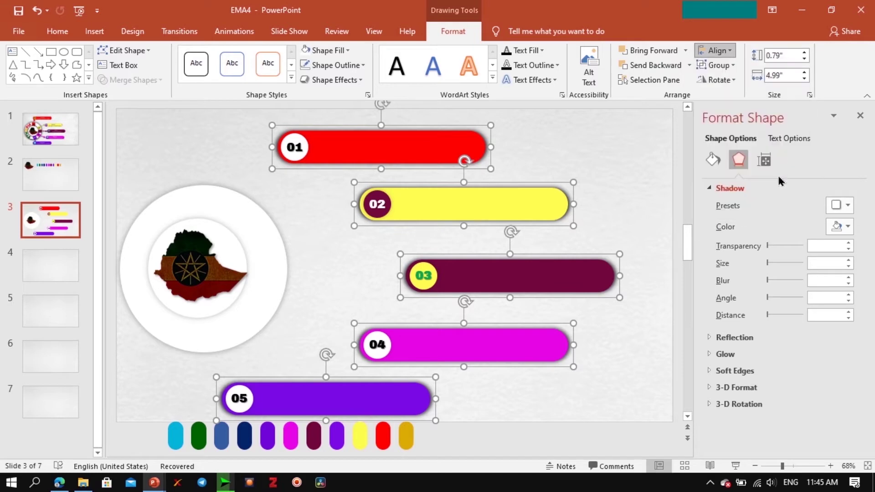
click(632, 203)
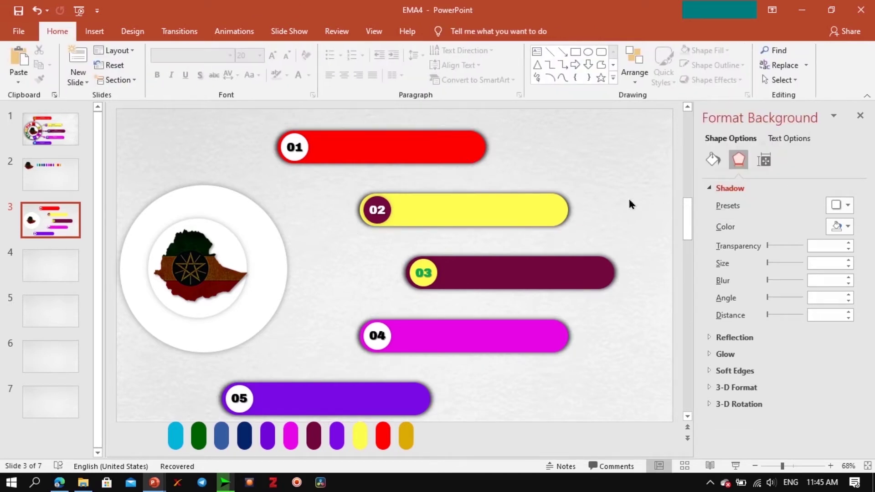
Paste the white circle onto slide 4 and draw a tall rectangle beside it.
click(266, 247)
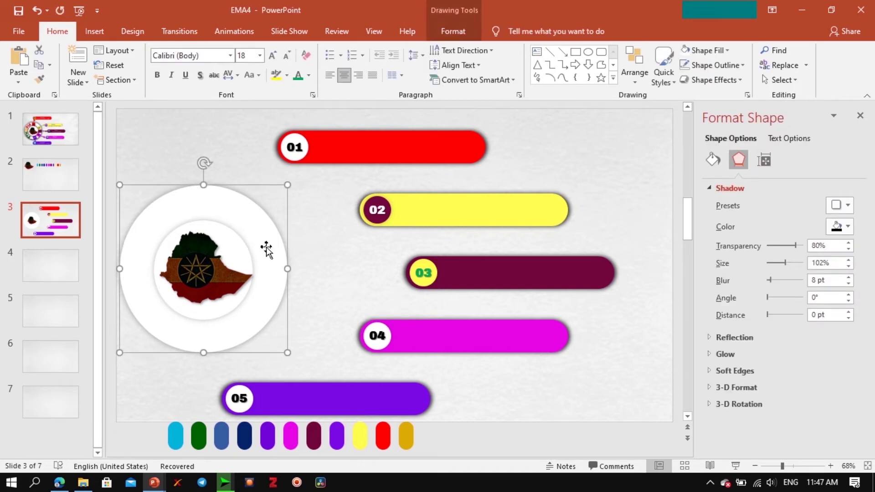
click(69, 274)
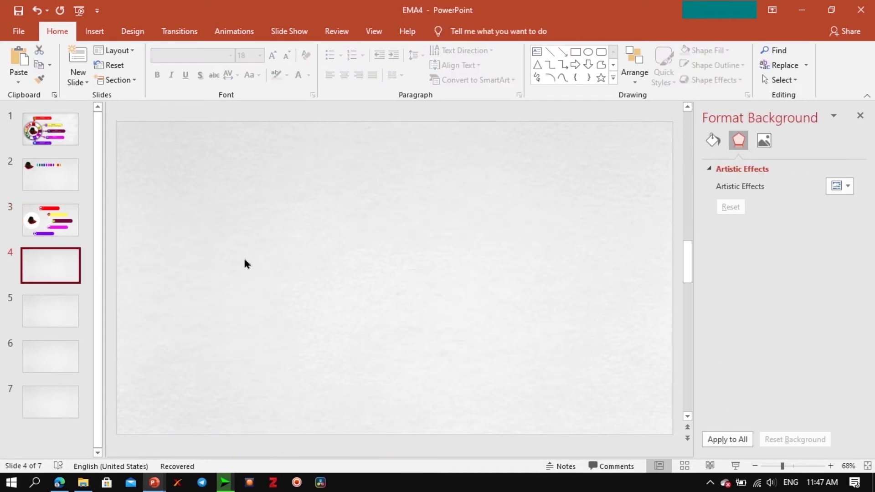
key(ctrl+v)
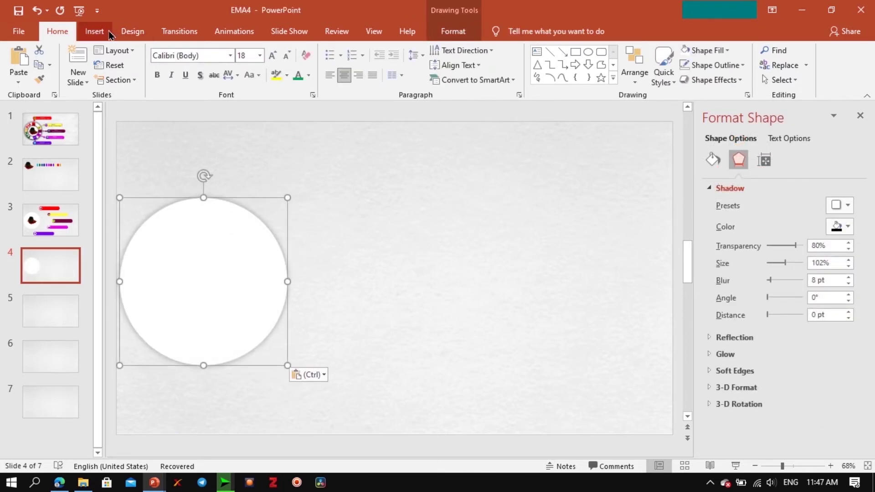
click(95, 31)
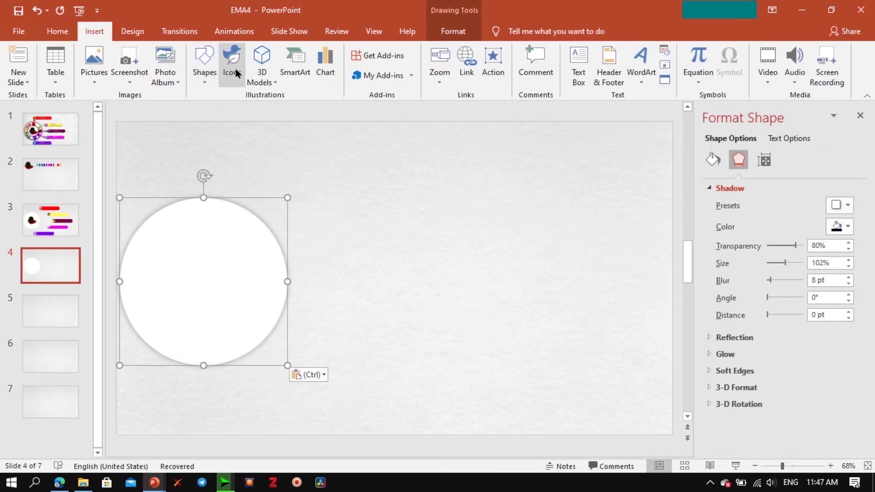
click(207, 77)
click(238, 110)
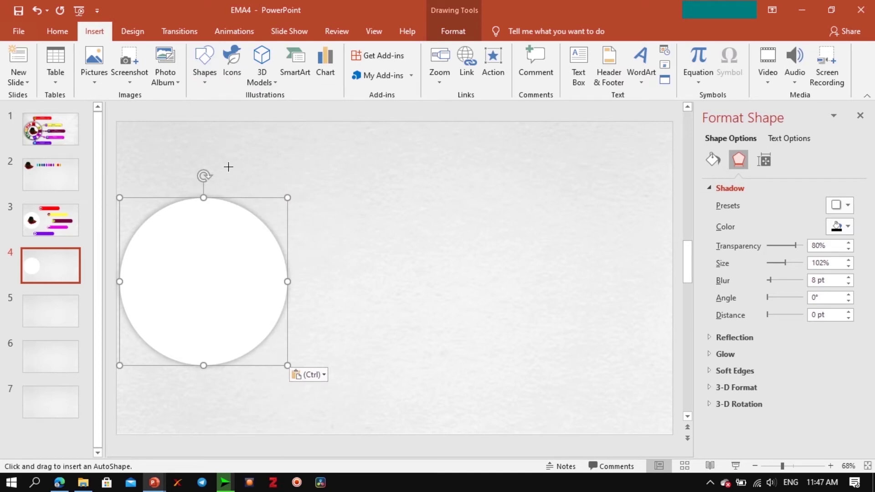
drag(383, 178, 358, 256)
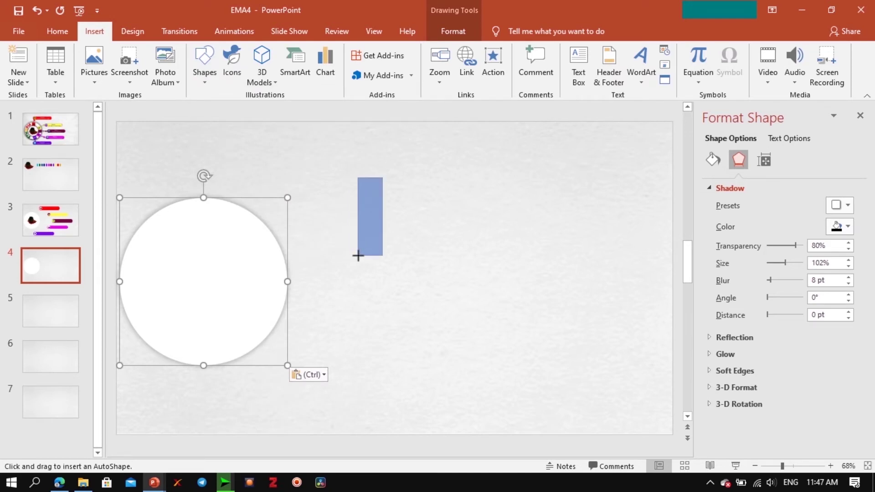
drag(358, 256, 357, 253)
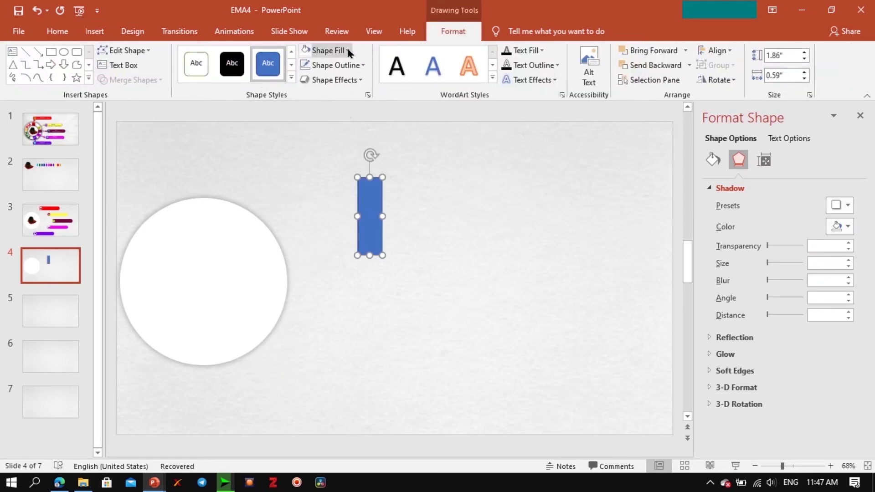
Remove the rectangle's outline, set it on the circle's top edge, and stretch it to 2.21" tall.
click(342, 67)
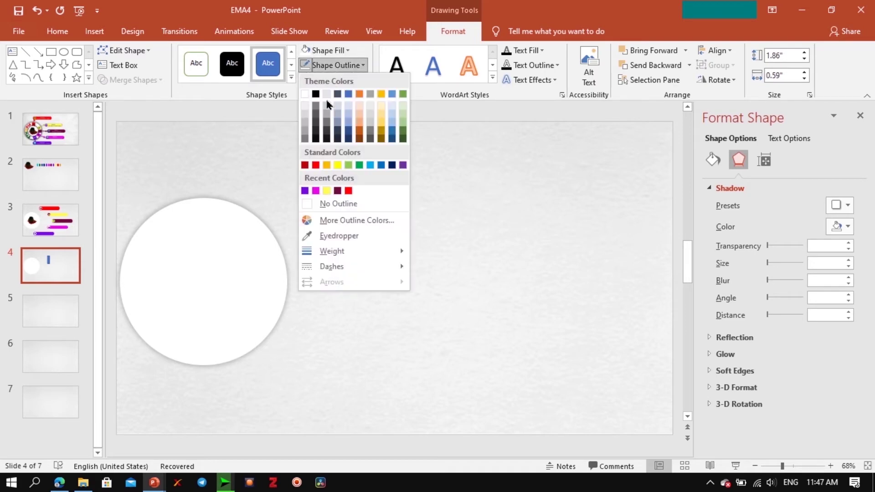
click(328, 204)
click(467, 195)
drag(370, 199, 196, 197)
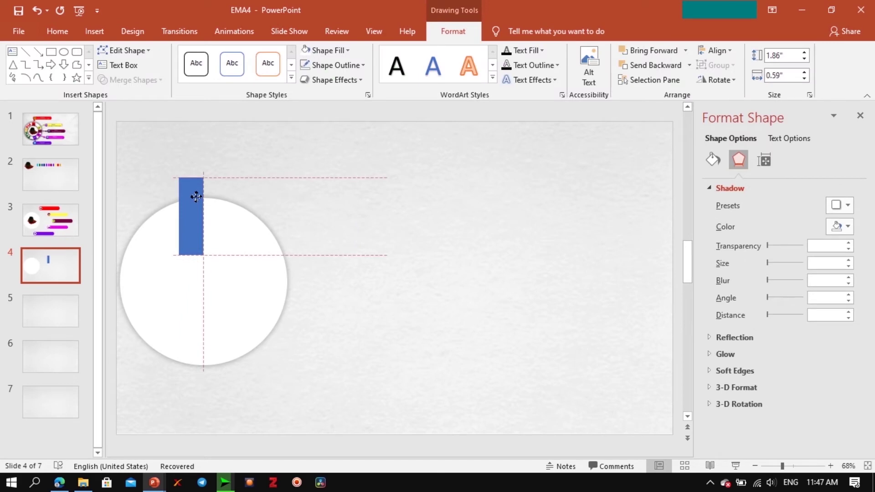
drag(196, 197, 196, 207)
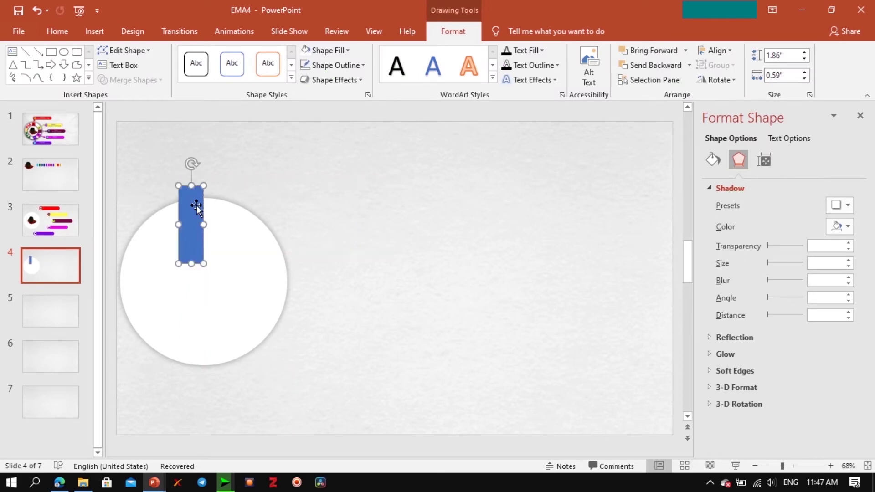
drag(191, 263, 191, 278)
click(325, 227)
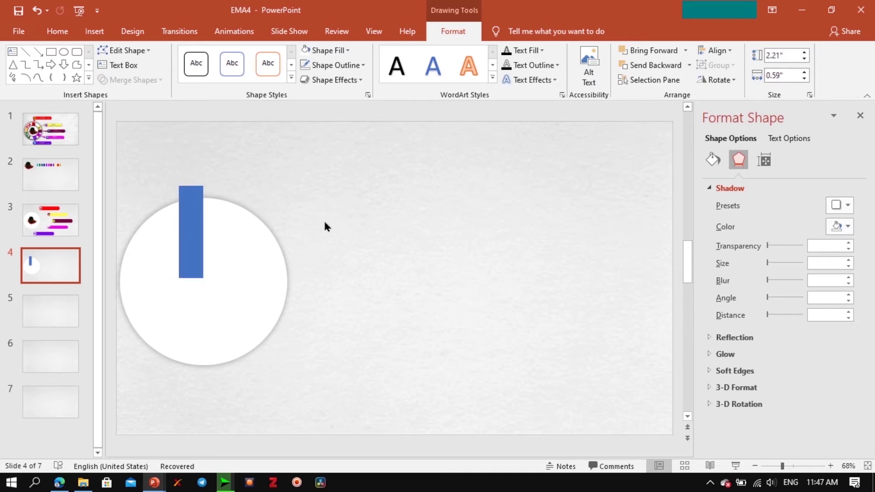
click(192, 212)
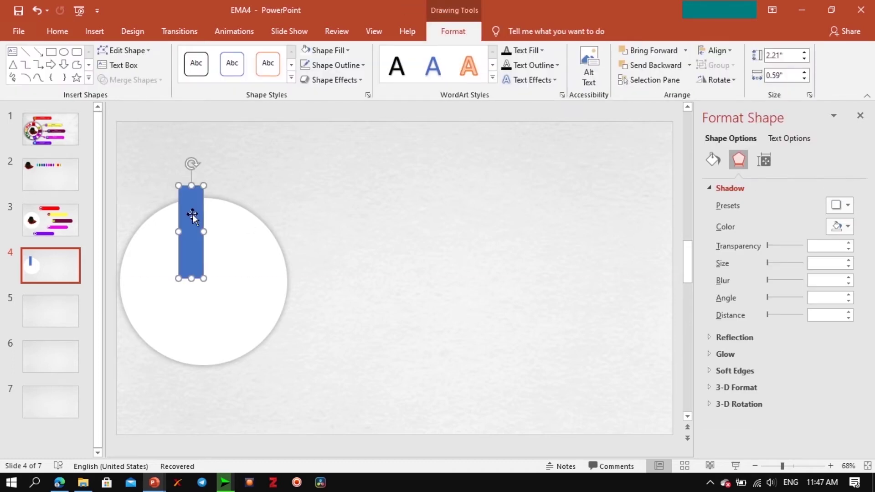
click(141, 168)
Fragment the circle and rectangle together with Merge Shapes.
drag(135, 155, 381, 430)
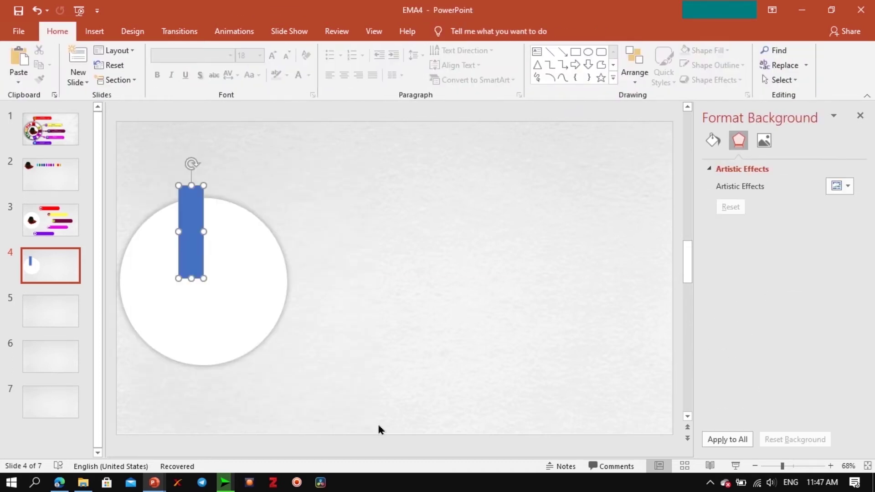
drag(403, 401, 84, 154)
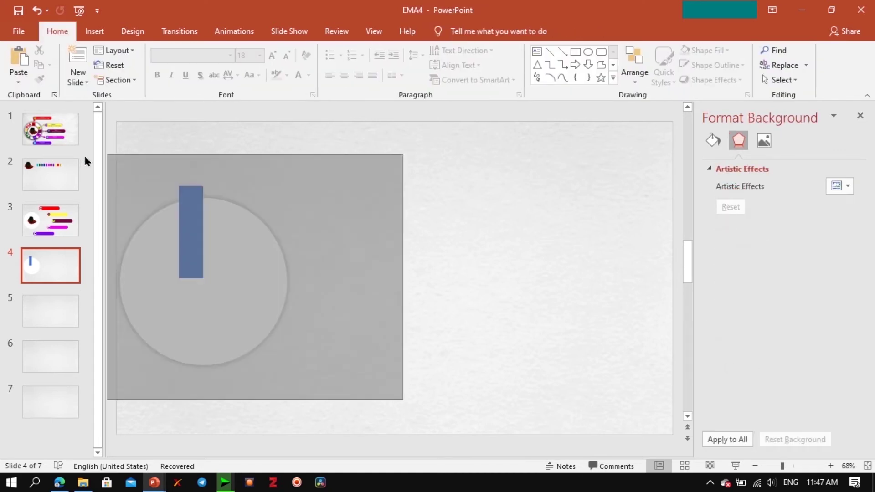
click(155, 82)
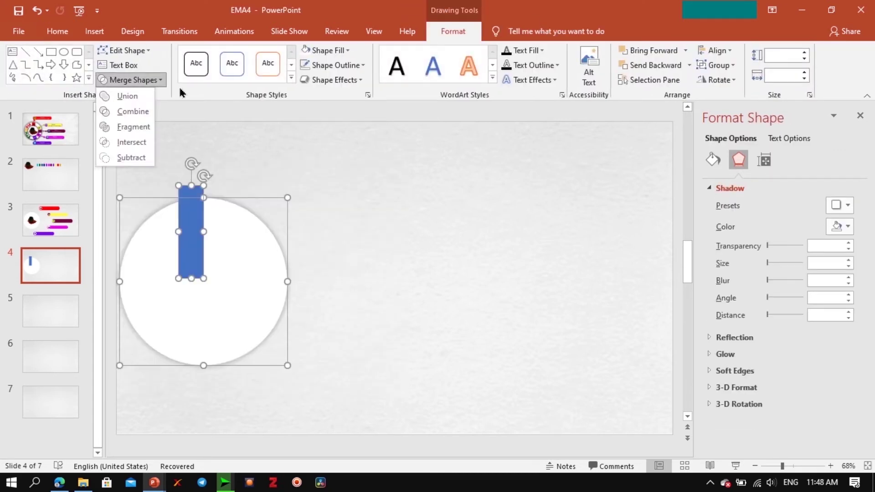
click(133, 127)
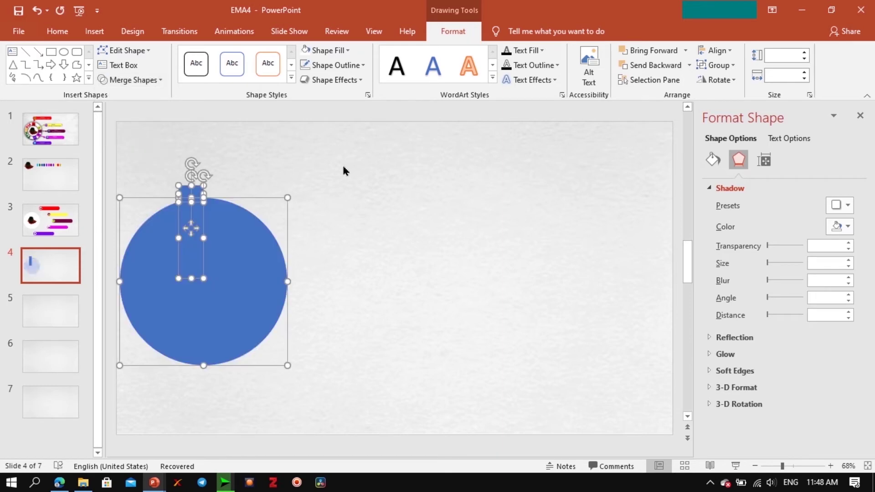
click(344, 167)
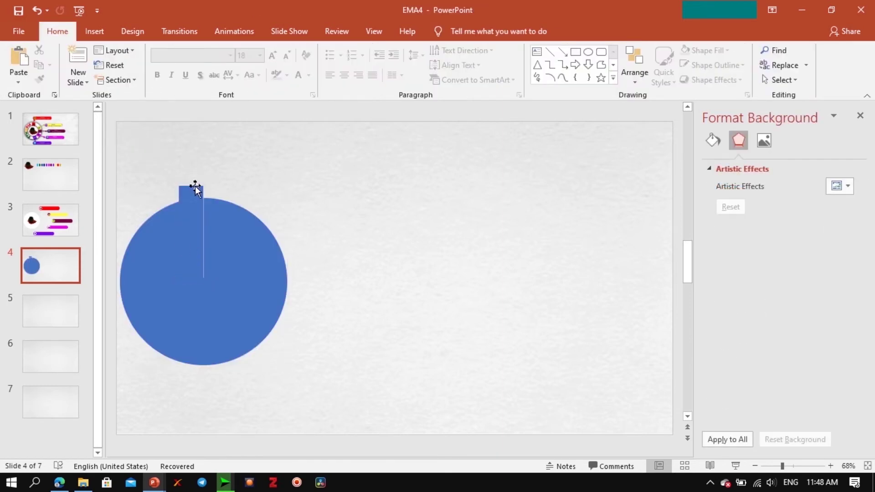
Pull the small top fragment and the vertical blue strip away from the notched circle.
drag(196, 187, 214, 165)
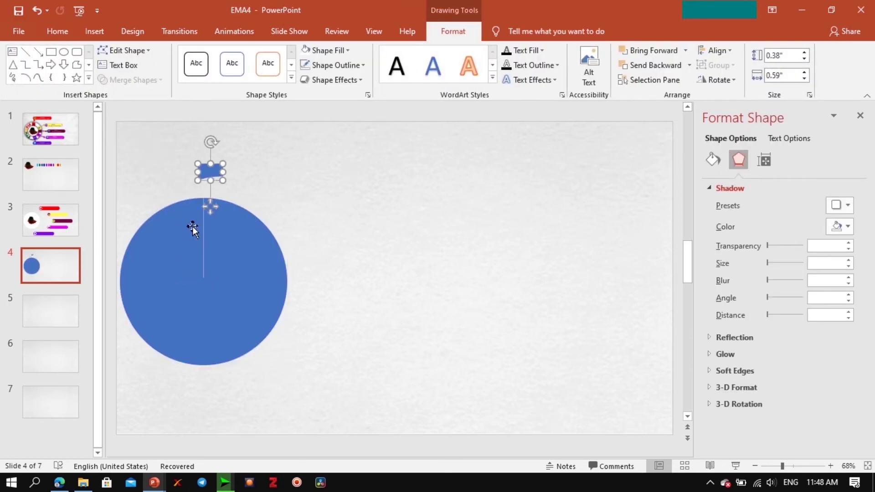
drag(193, 228, 347, 201)
click(425, 192)
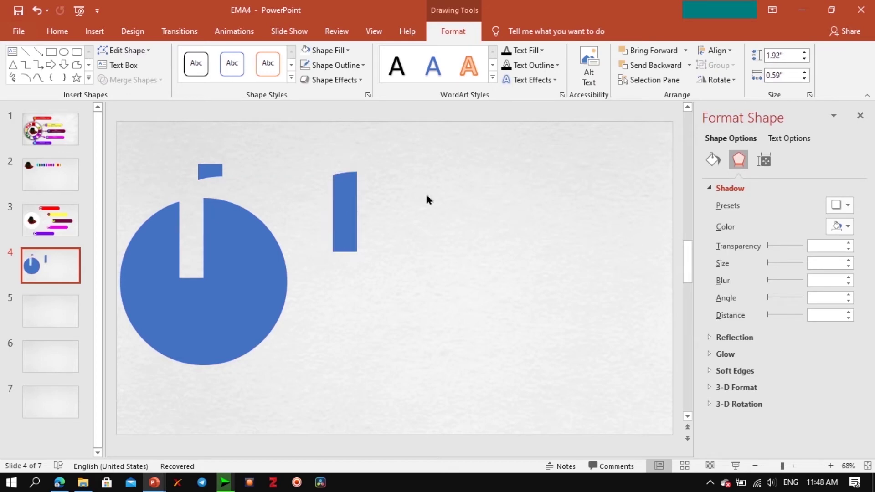
click(353, 200)
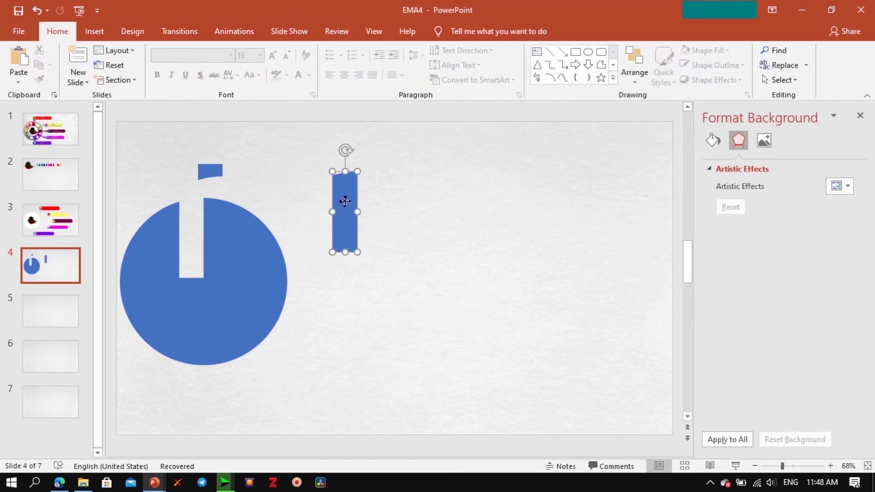
click(68, 229)
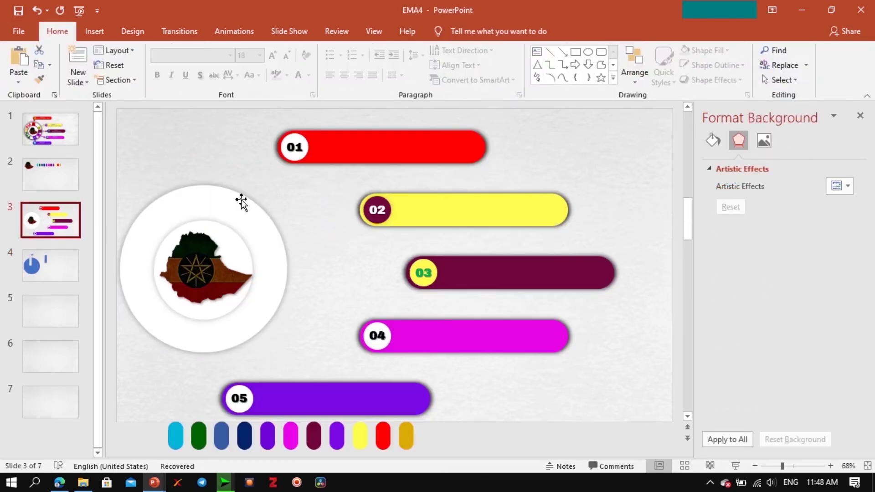
Paste the blue strip across the circle's top edge, tilt it slightly, and move the map top-right.
key(ctrl+v)
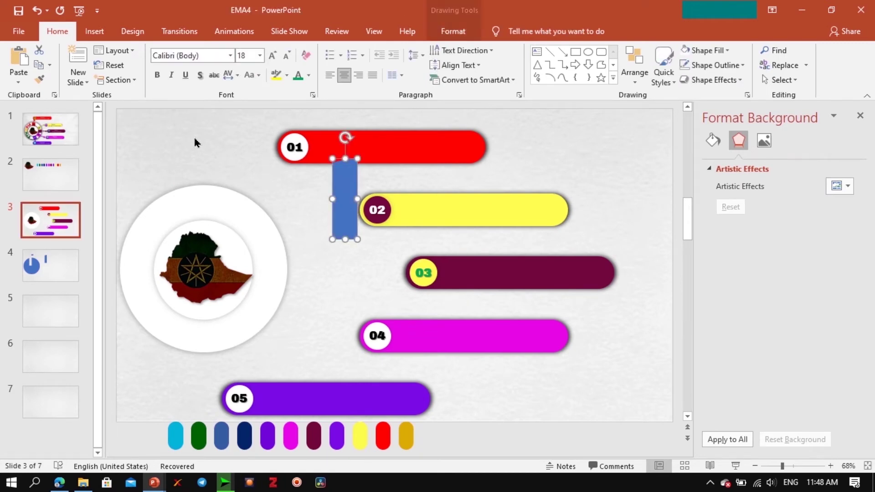
drag(348, 178, 199, 174)
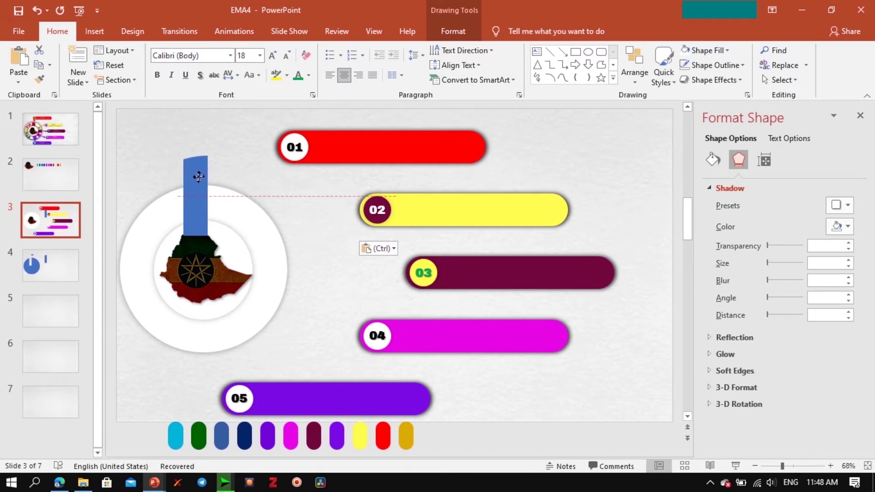
drag(199, 176, 190, 172)
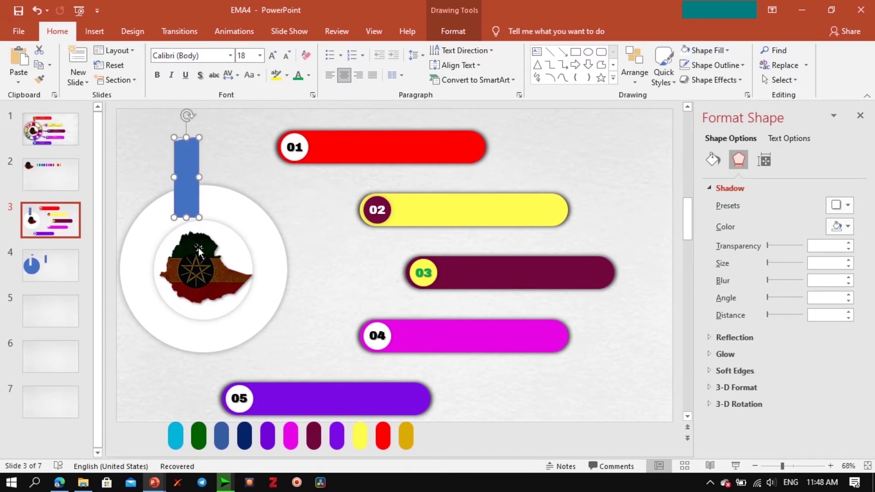
drag(198, 247, 579, 141)
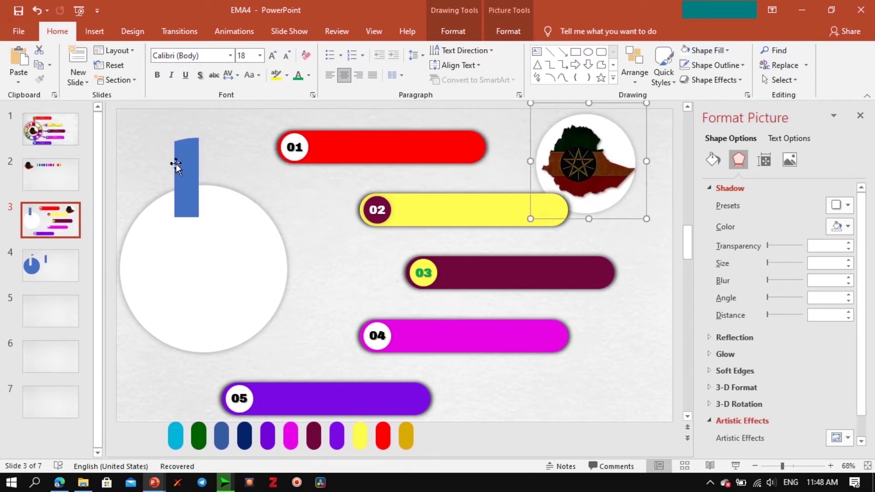
drag(176, 165, 185, 212)
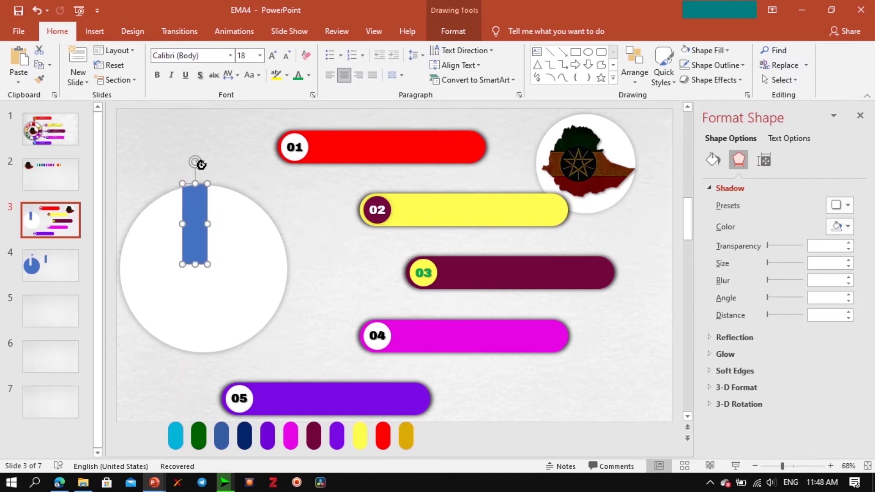
drag(197, 162, 204, 162)
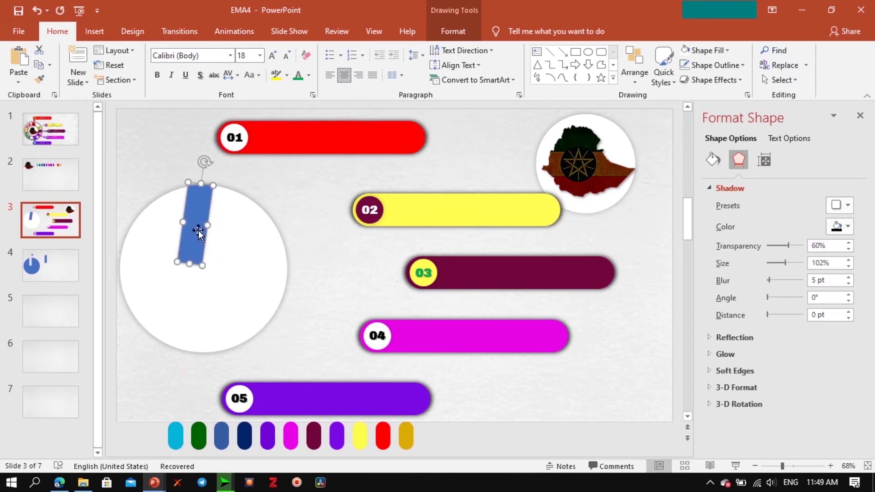
Fill the strip with the red sampled from bar 01 using the eyedropper.
click(713, 161)
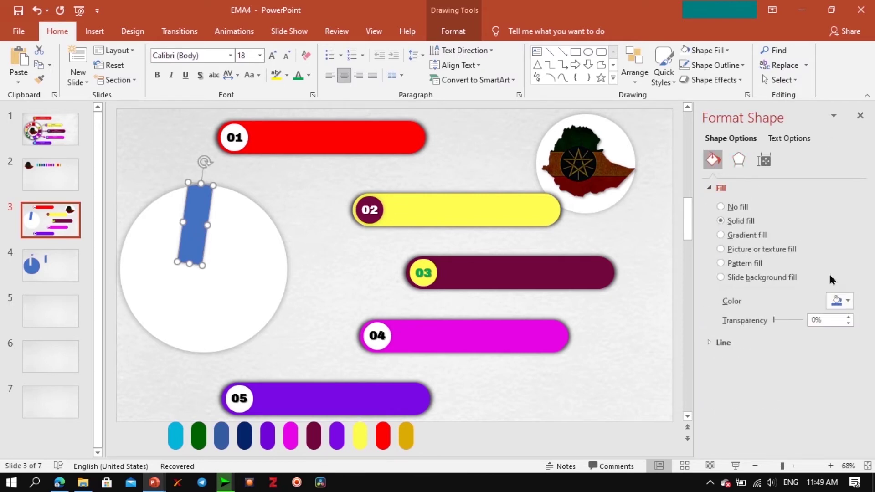
click(849, 301)
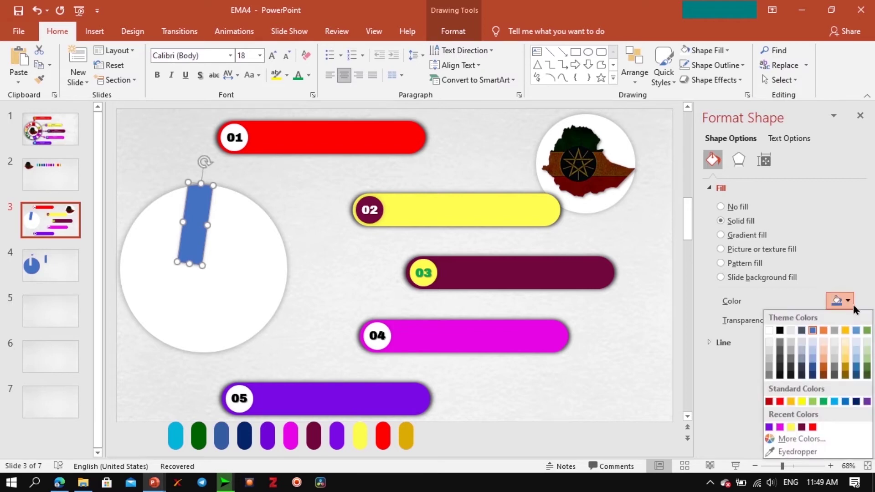
click(794, 452)
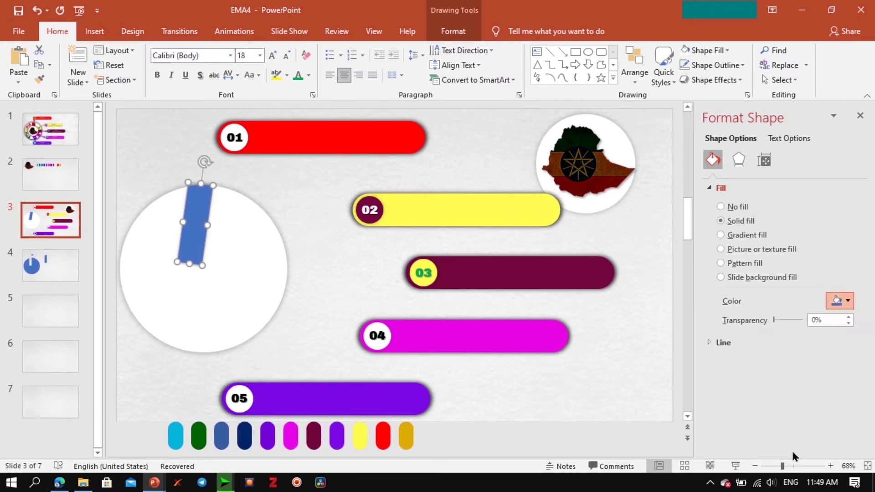
click(376, 145)
click(305, 190)
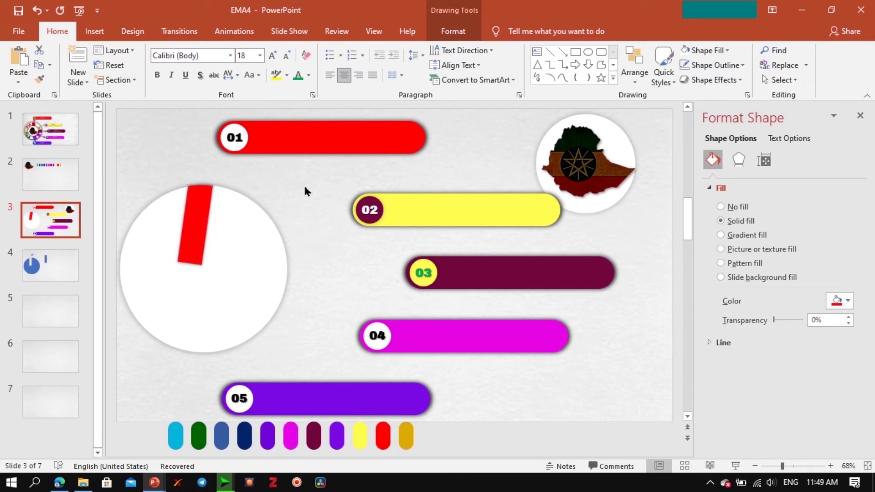
click(196, 223)
Rotate the red strip about 60° clockwise and set it as a spoke from the circle's centre.
drag(196, 222, 203, 230)
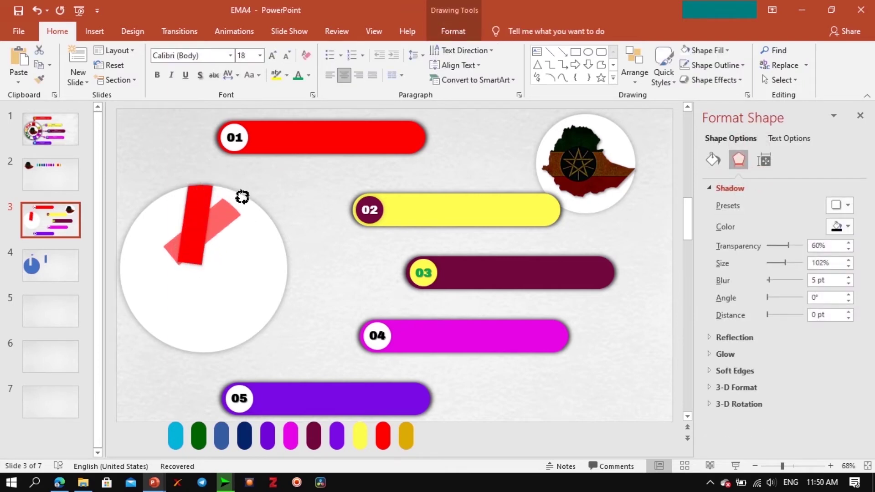
drag(210, 168, 255, 201)
drag(220, 223, 250, 239)
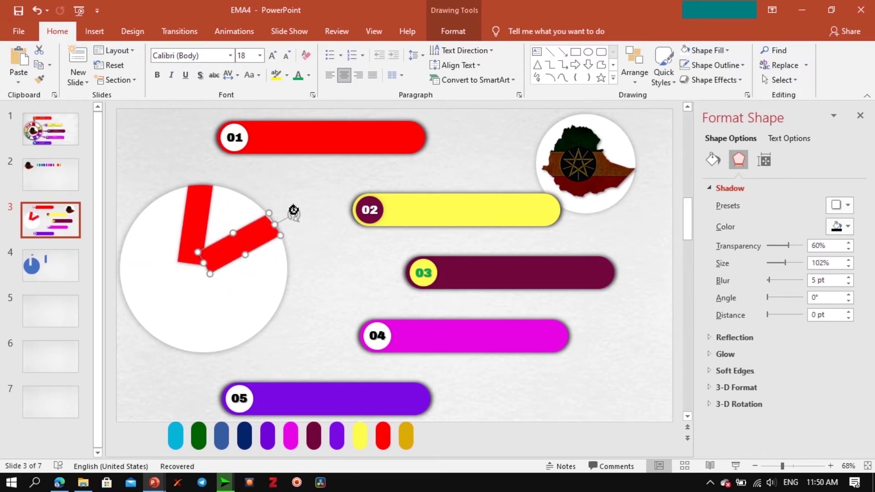
drag(293, 211, 297, 216)
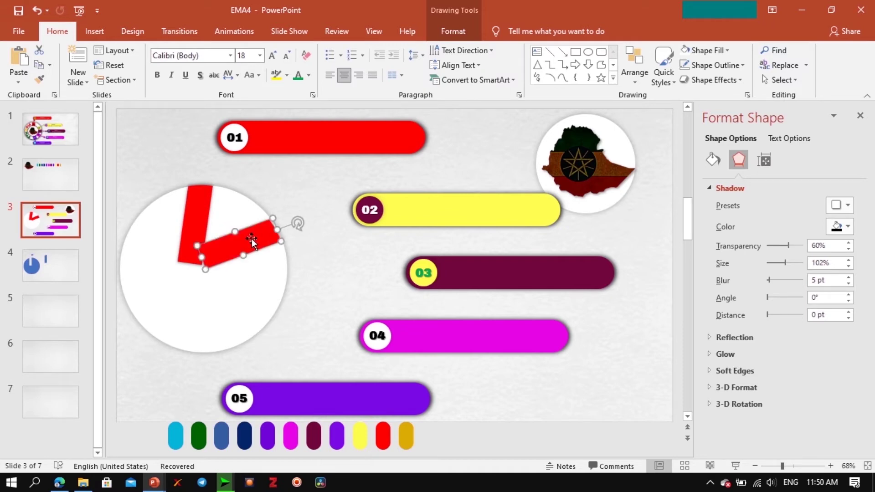
drag(252, 239, 253, 239)
click(338, 197)
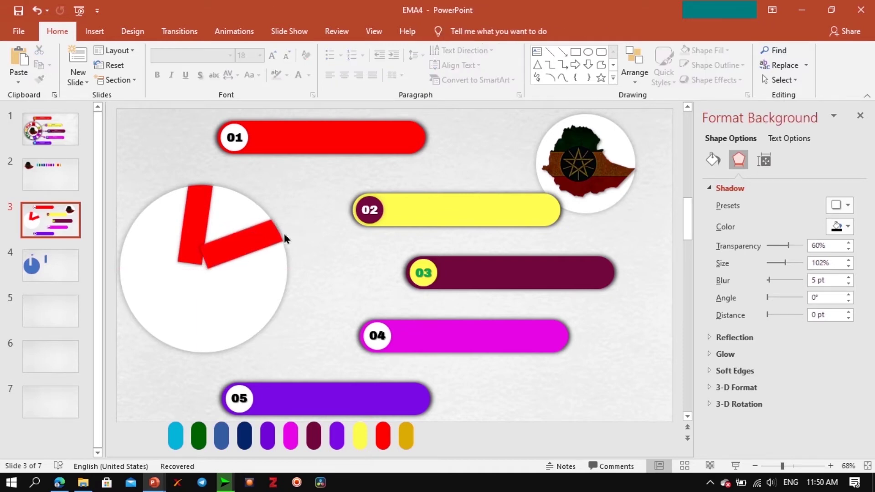
click(248, 249)
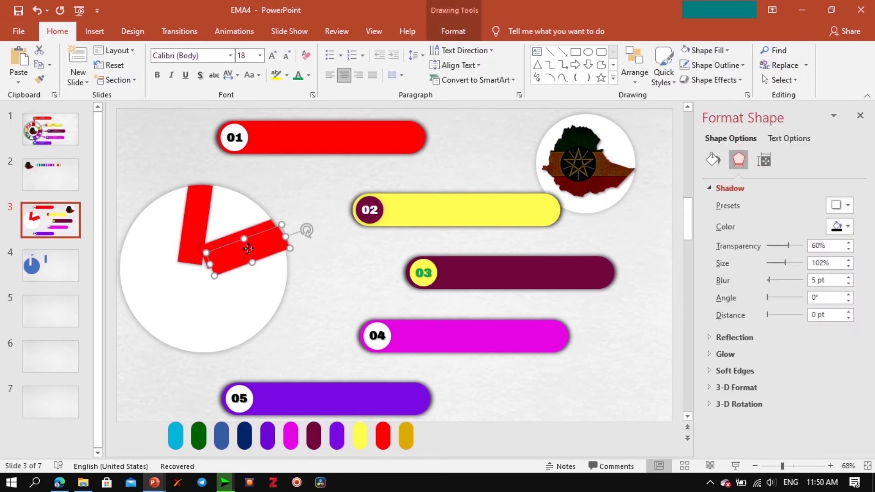
Duplicate the spoke and turn the copy to point horizontally right.
drag(250, 250, 249, 286)
mouse_move(299, 259)
mouse_down()
mouse_move(297, 295)
mouse_move(303, 280)
mouse_move(263, 275)
mouse_move(313, 289)
mouse_move(315, 302)
mouse_up()
click(162, 130)
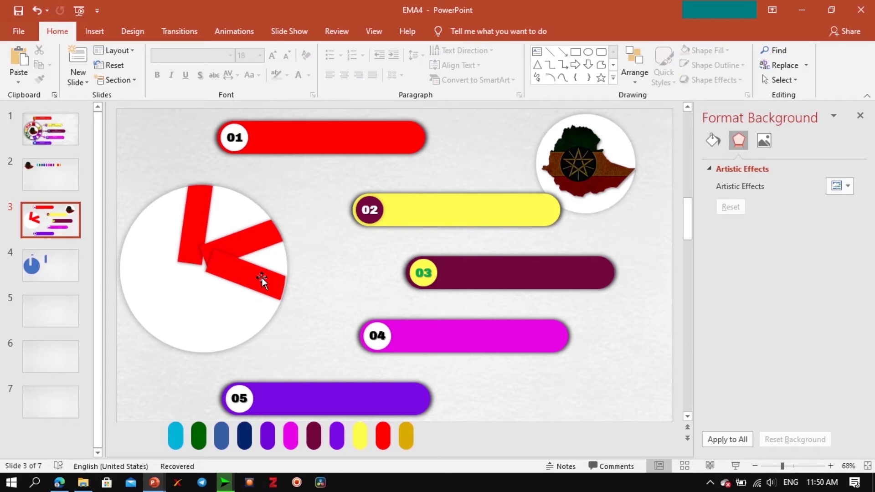
mouse_move(262, 278)
mouse_down()
mouse_move(256, 288)
mouse_move(254, 255)
mouse_up()
drag(292, 303, 310, 283)
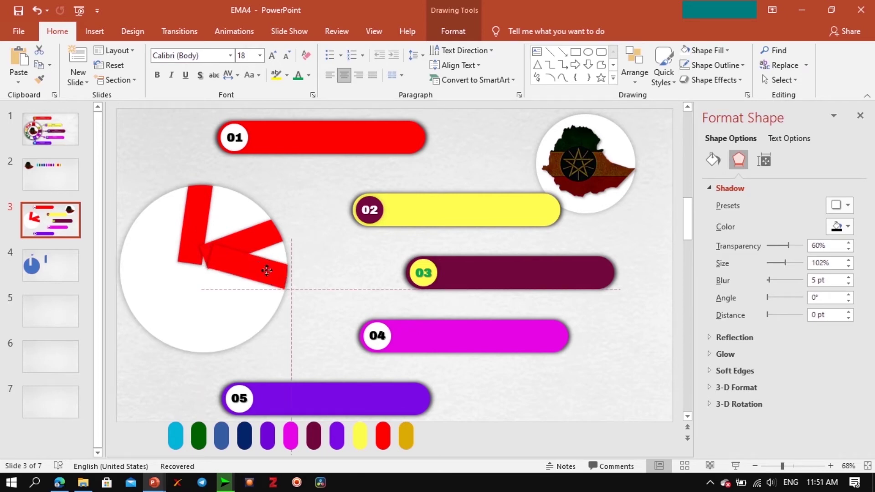
drag(310, 284, 269, 270)
click(341, 254)
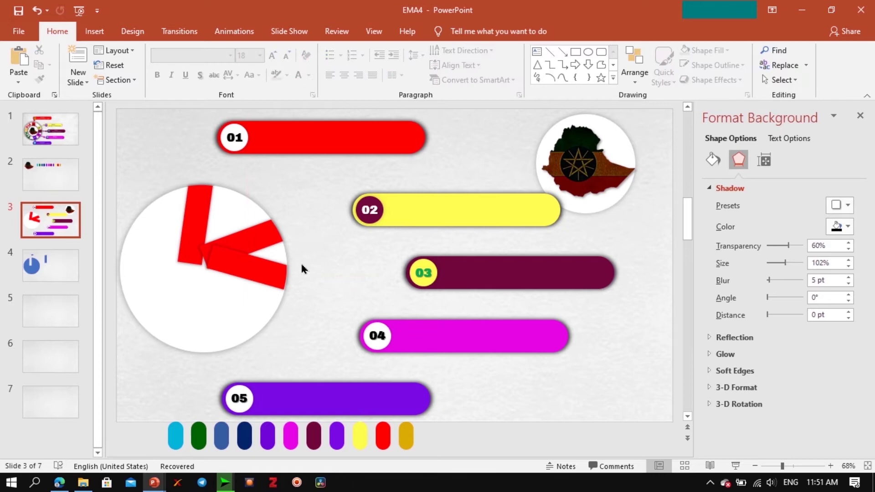
click(248, 273)
Add a fourth spoke angled down toward the lower right.
drag(247, 273, 228, 300)
key(alt+Right)
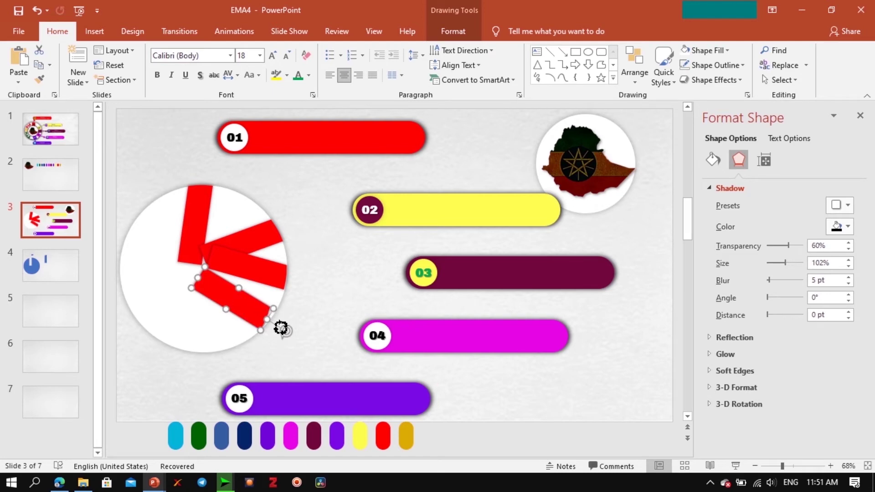
mouse_move(281, 329)
mouse_down()
mouse_move(276, 340)
mouse_move(257, 312)
mouse_up()
drag(281, 339, 278, 346)
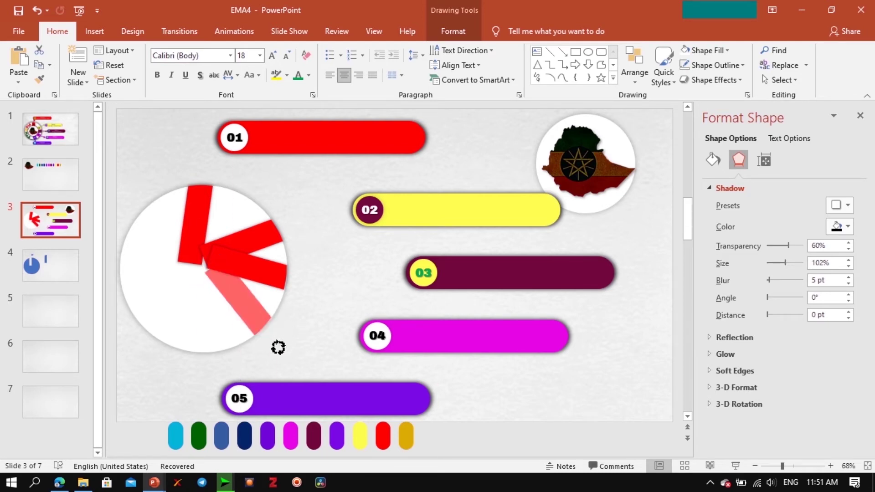
click(312, 313)
Add a fifth upright spoke aligned under the spokes' meeting point.
click(247, 308)
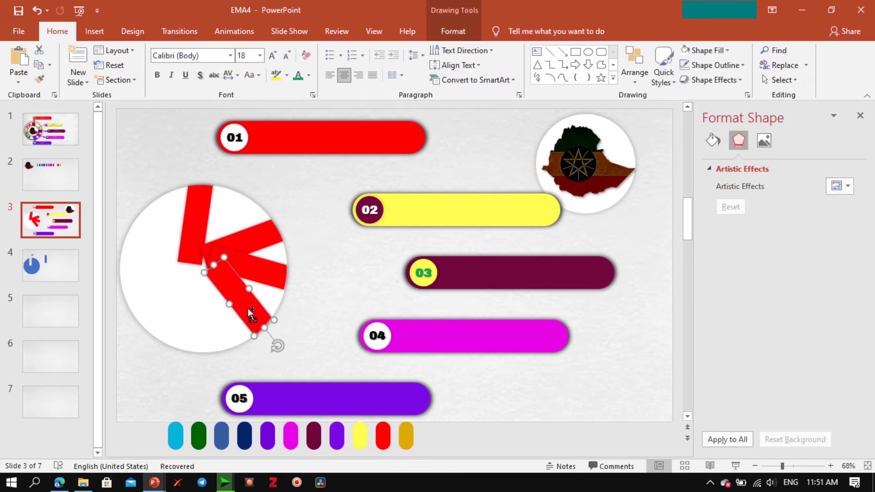
ctrl+drag(248, 308, 205, 317)
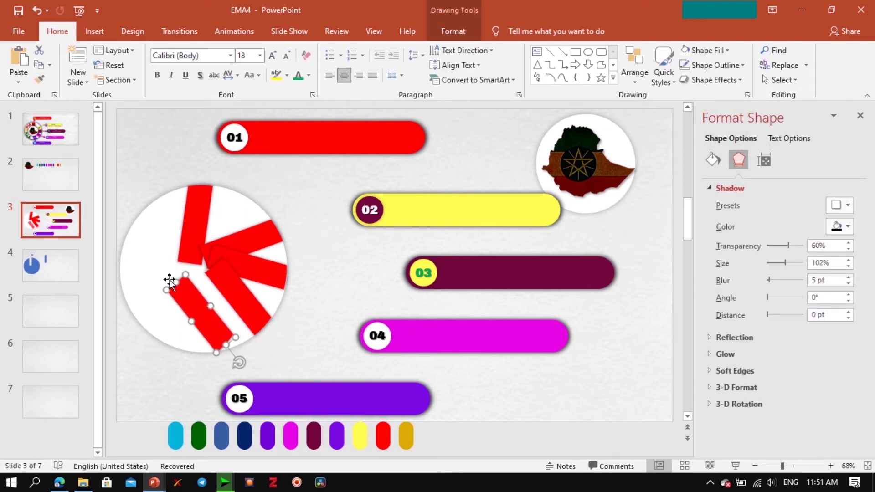
drag(240, 363, 199, 374)
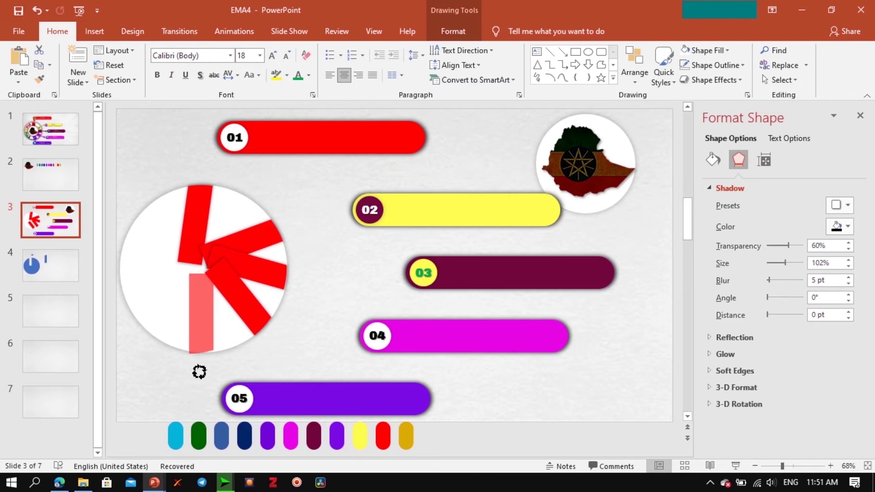
drag(195, 305, 208, 306)
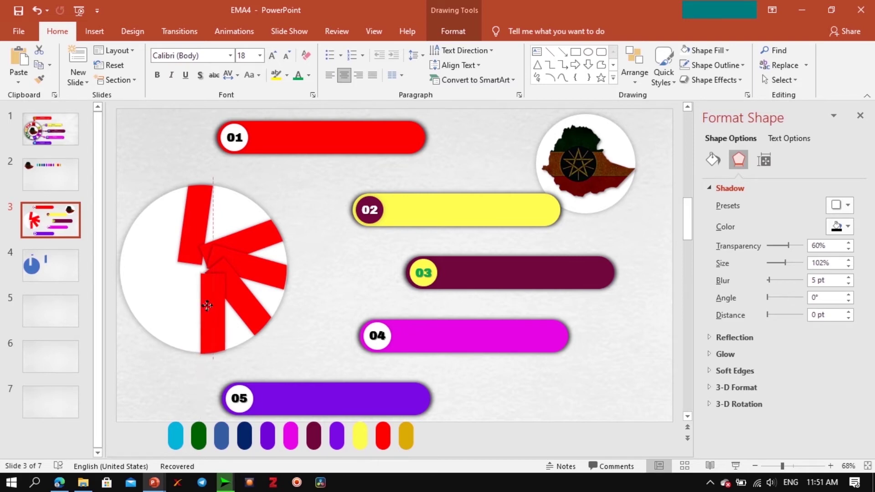
drag(207, 306, 212, 305)
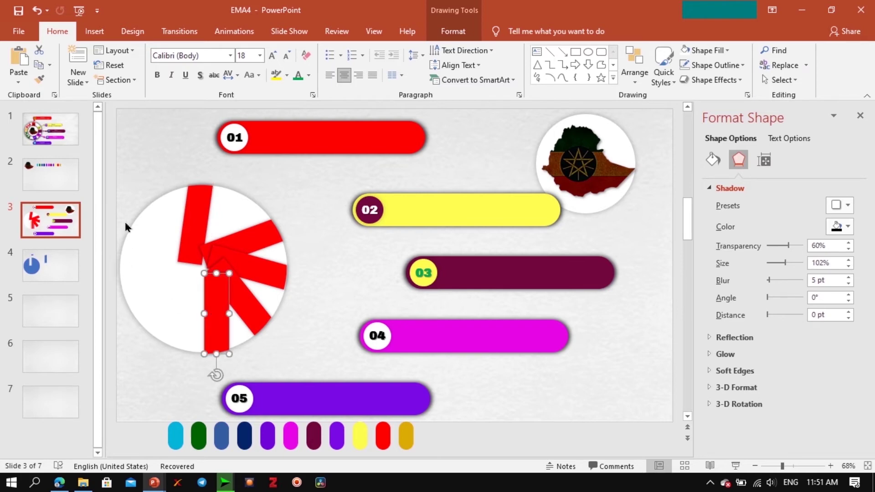
click(141, 178)
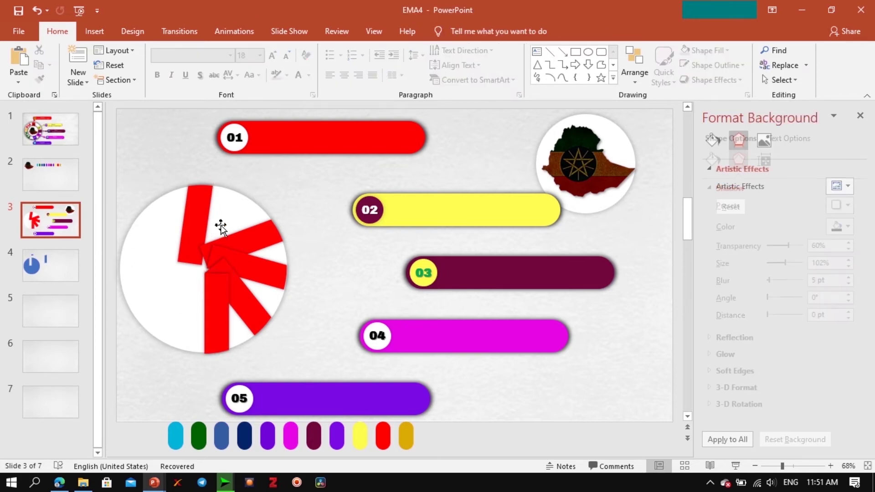
Select all five red spokes and group them with Ctrl+G.
click(192, 226)
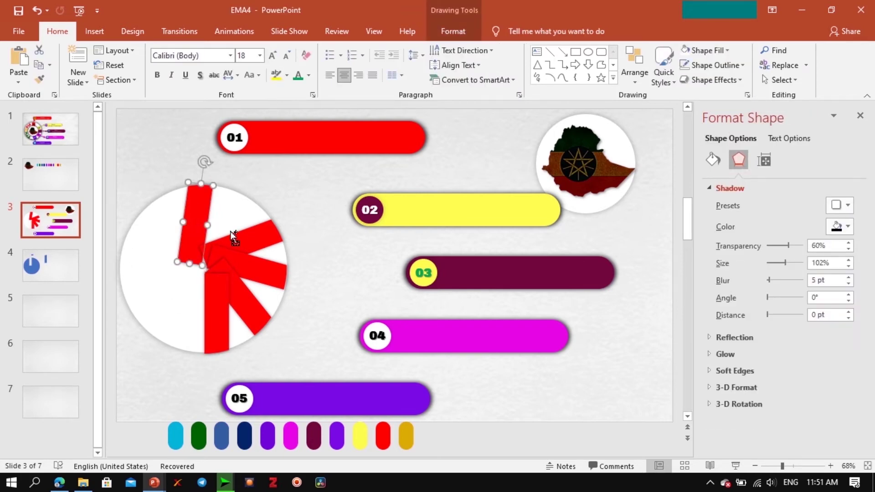
shift+click(245, 236)
shift+click(258, 267)
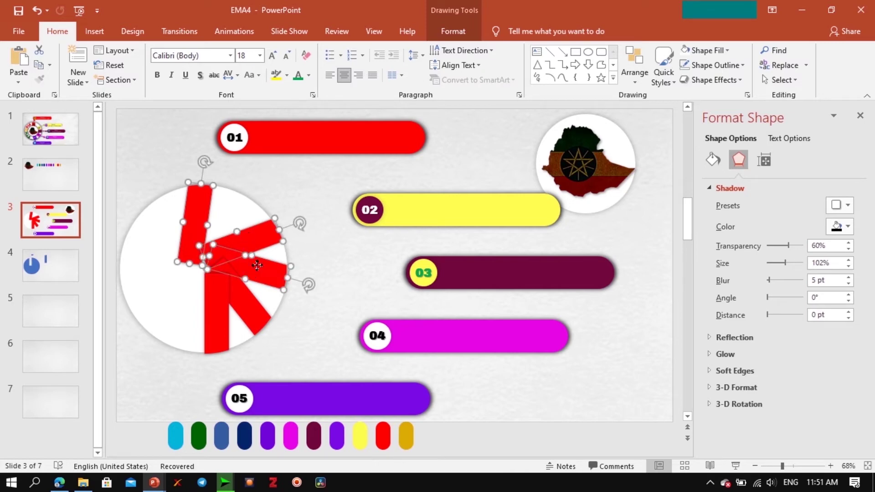
shift+click(249, 298)
shift+click(221, 317)
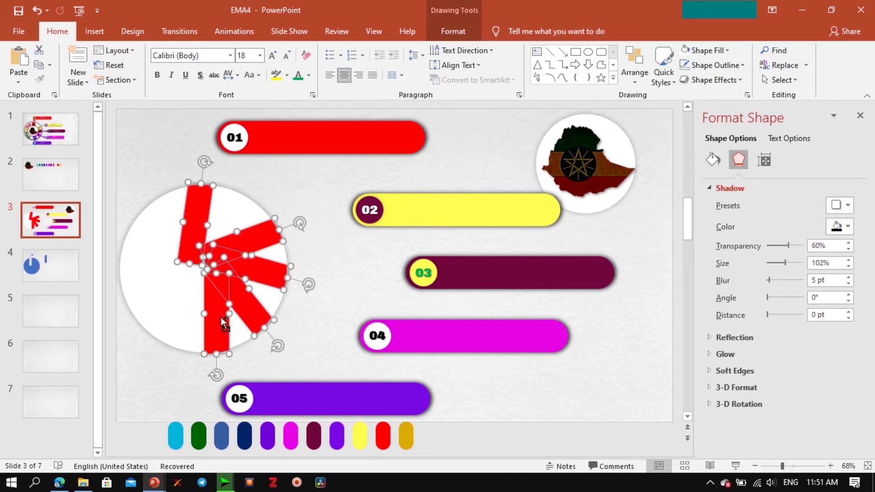
key(ctrl+g)
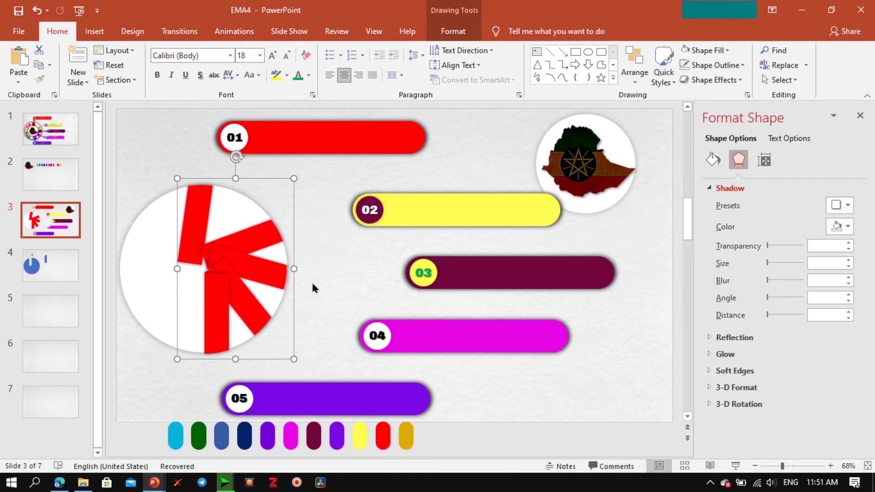
Colour the upper diagonal spoke yellow and the horizontal spoke maroon with the eyedropper.
click(311, 281)
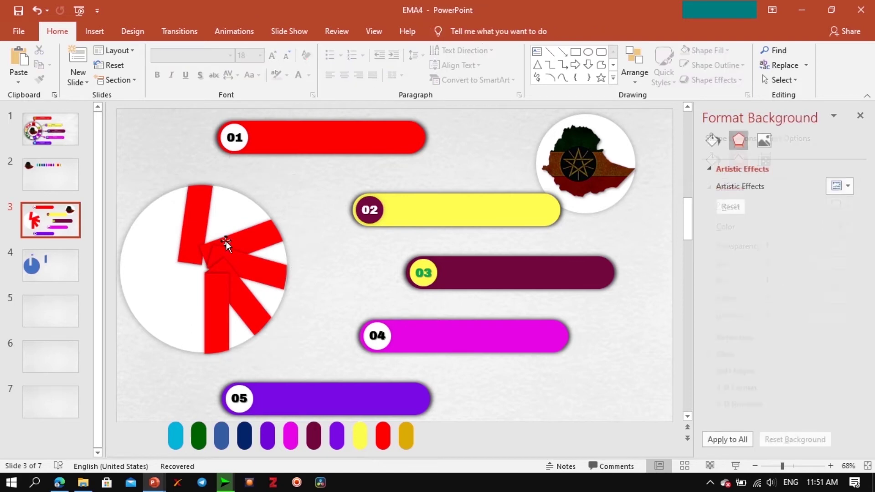
click(195, 225)
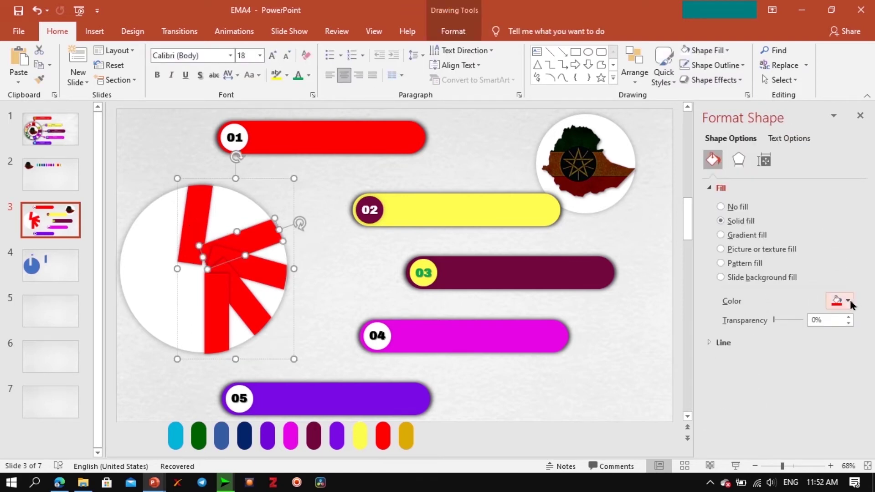
click(848, 300)
click(798, 451)
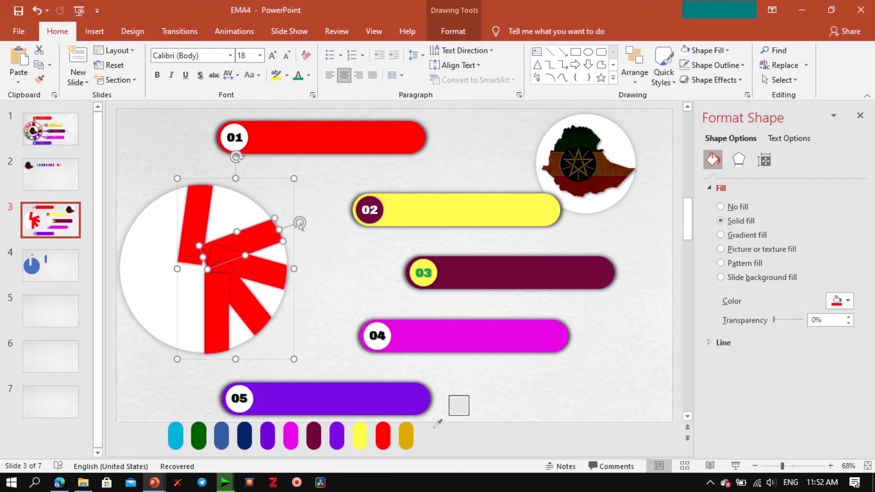
click(361, 438)
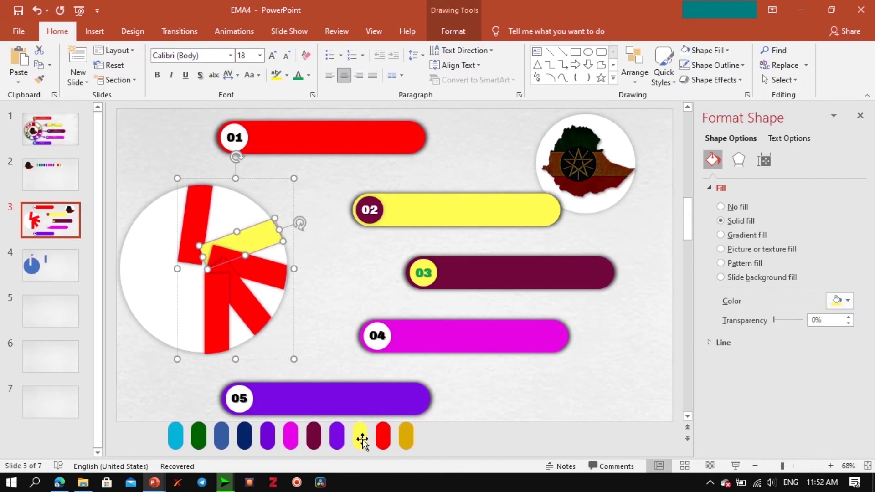
click(274, 273)
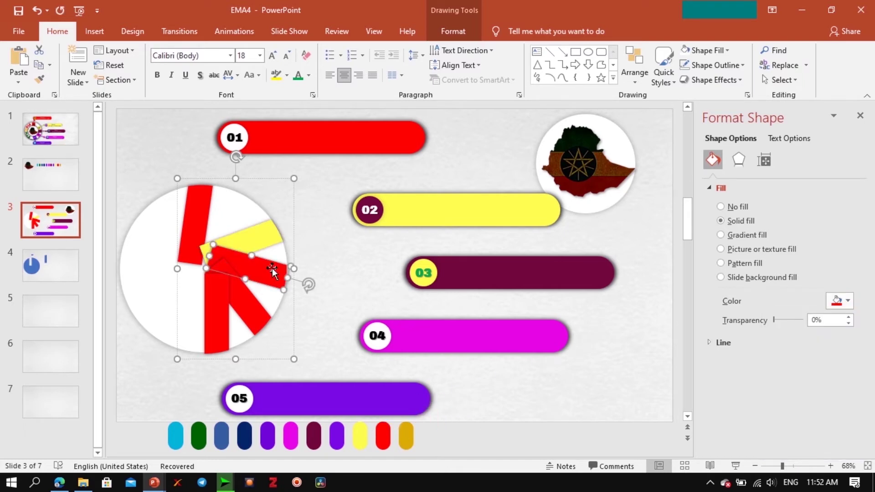
click(848, 301)
click(798, 451)
click(569, 264)
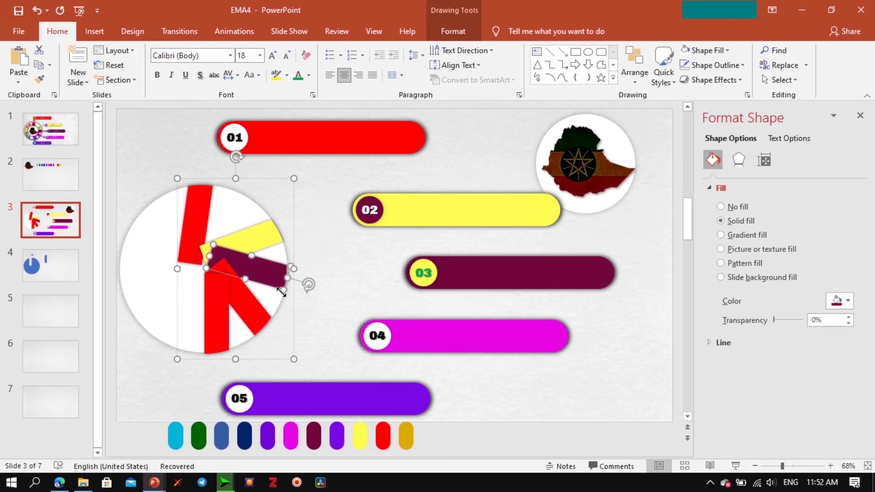
Colour the lower diagonal spoke magenta and the vertical spoke purple.
click(848, 300)
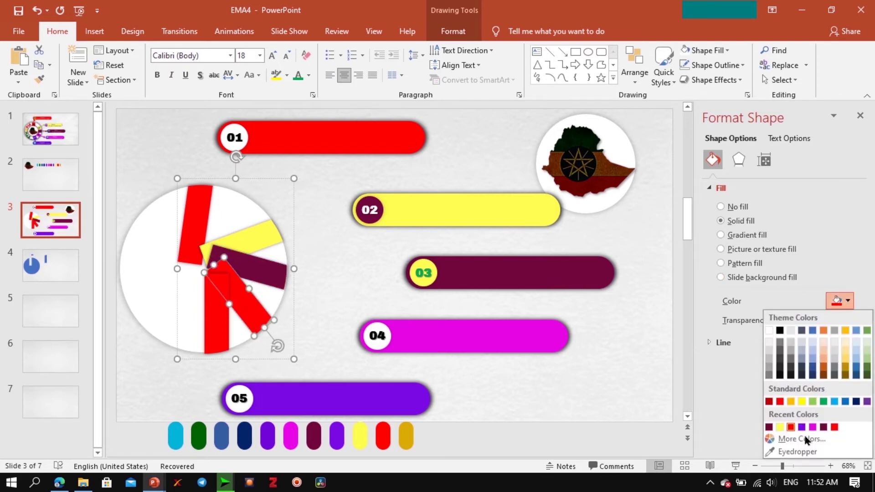
click(800, 449)
click(513, 343)
click(219, 328)
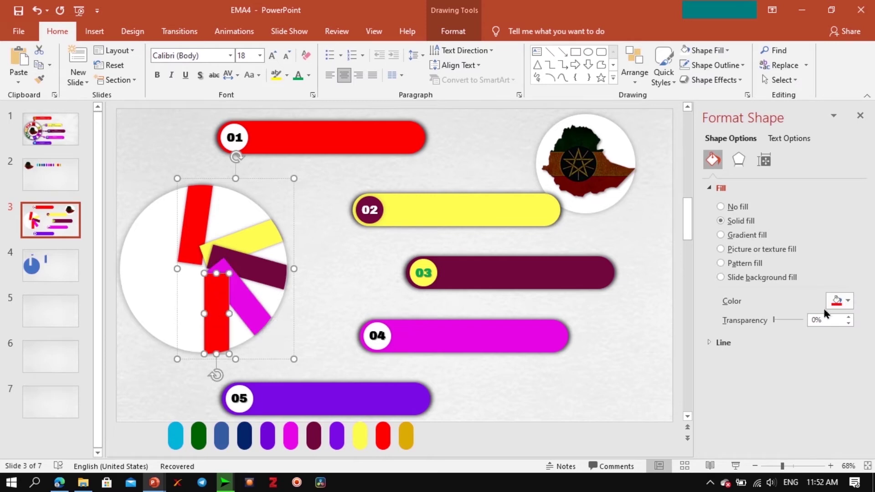
click(847, 301)
click(797, 452)
click(403, 407)
Move the Ethiopia map picture into the centre of the spoke wheel.
click(556, 396)
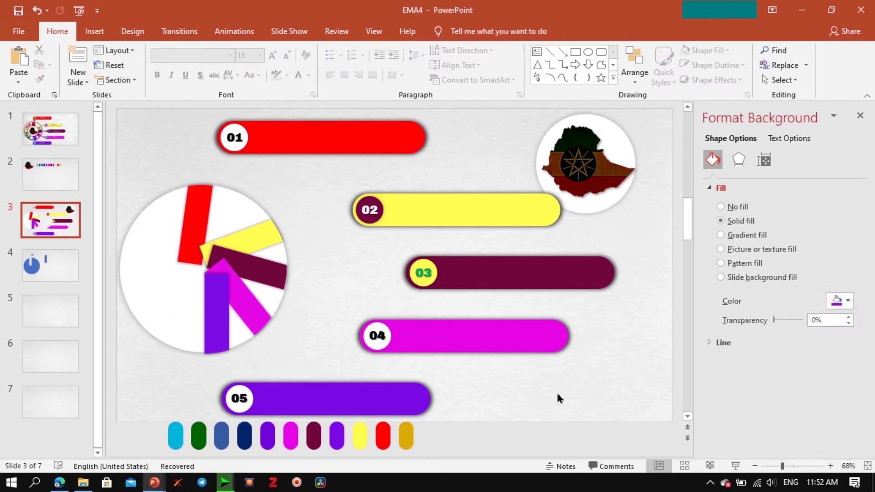
click(610, 160)
drag(610, 159, 188, 258)
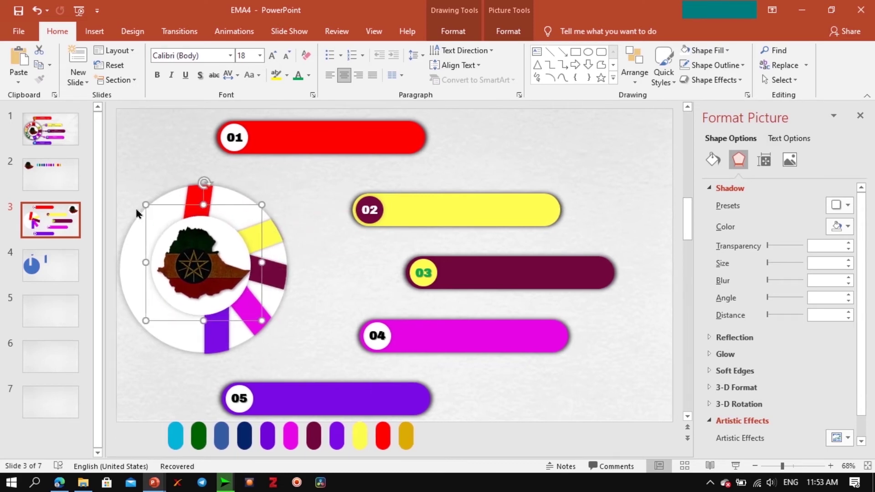
Align the map and ring pictures middle and center, then view slide 1's finished infographic.
drag(118, 181, 314, 393)
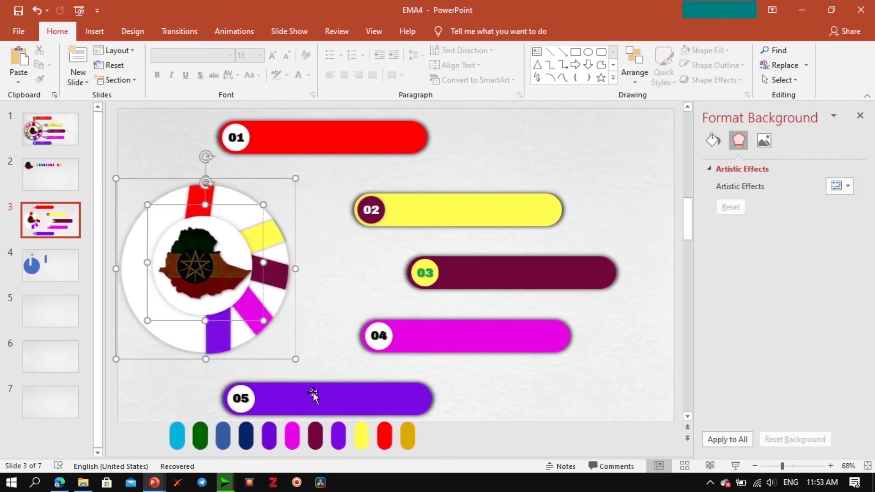
click(505, 29)
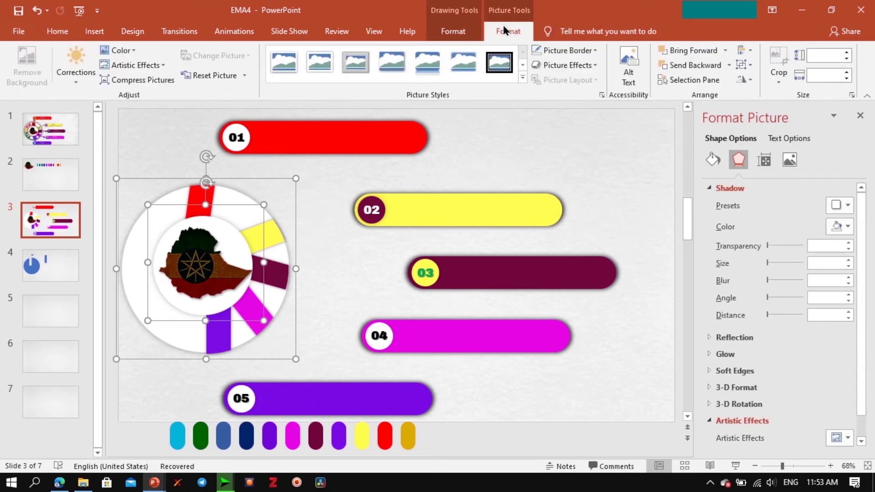
click(453, 31)
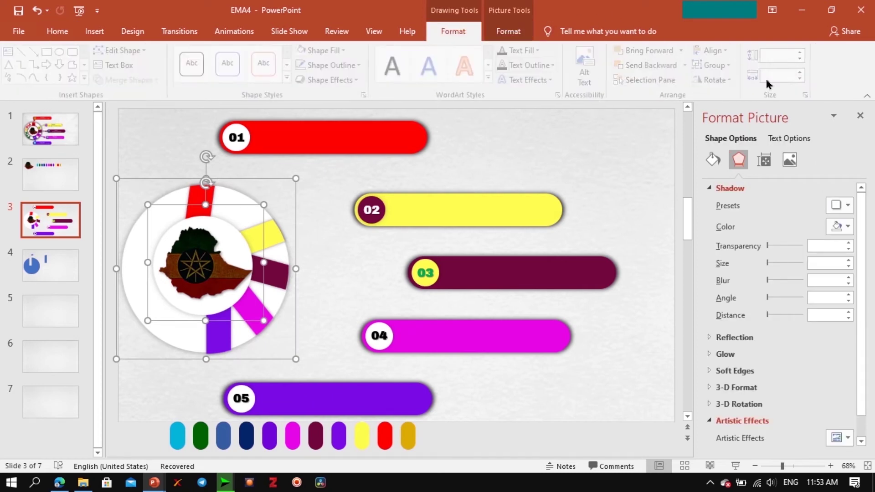
click(717, 50)
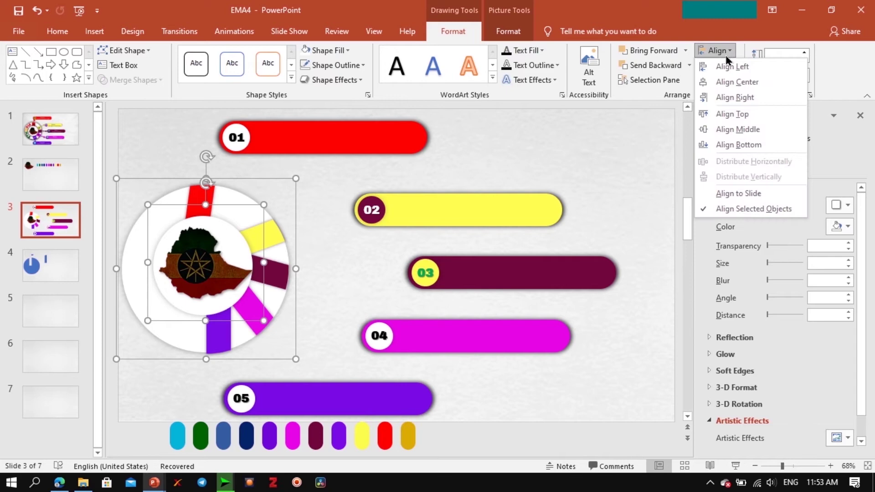
click(750, 131)
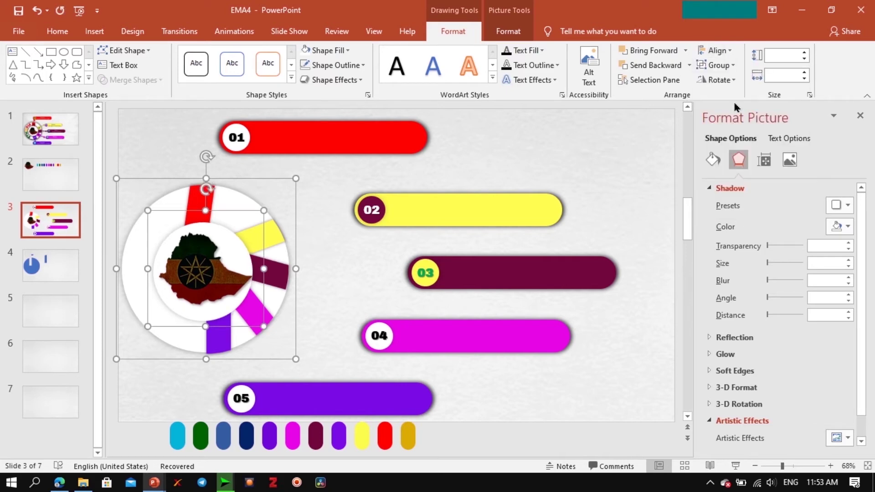
click(719, 51)
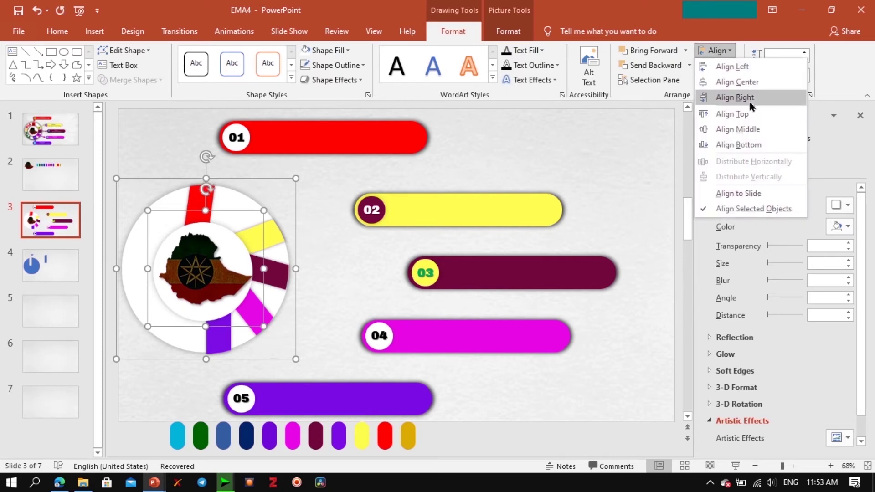
click(753, 85)
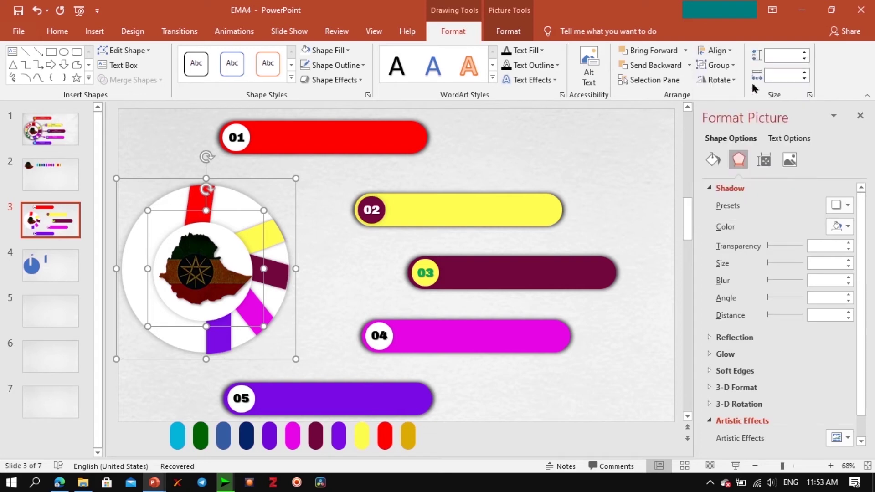
click(471, 151)
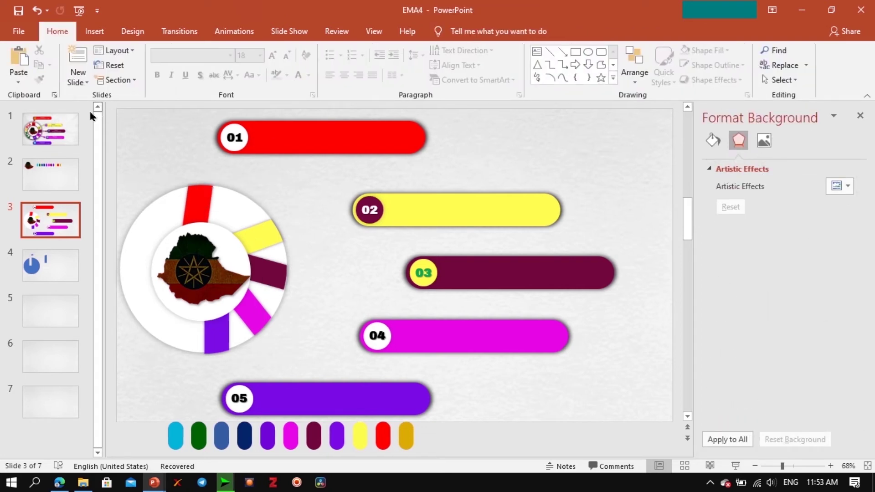
click(50, 129)
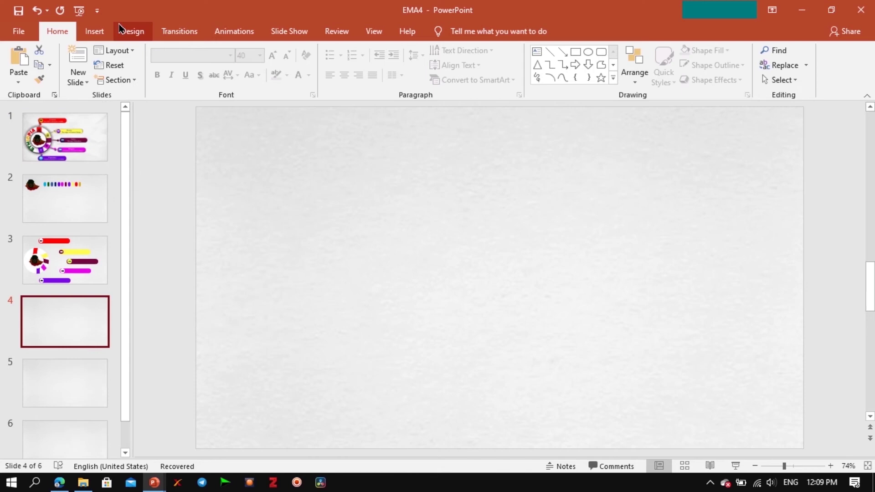
Add an ETHIOPIA text box on slide 4 in Archivo Black at size 44.
click(95, 31)
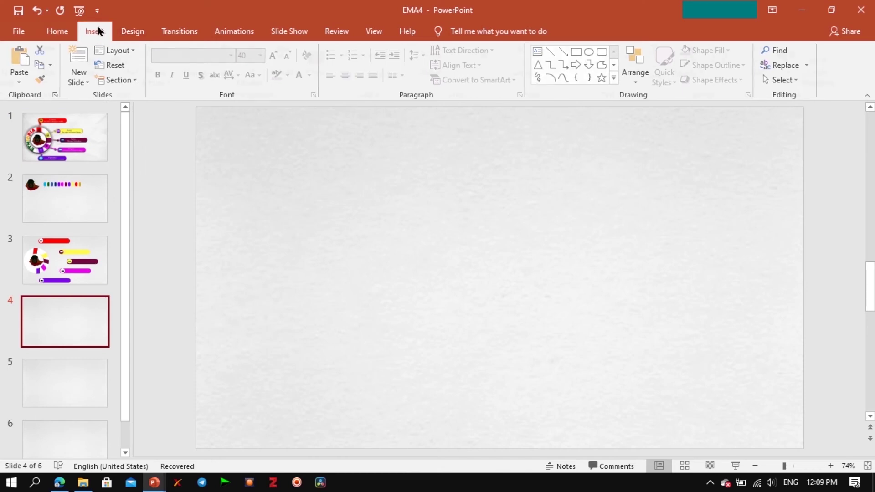
click(579, 68)
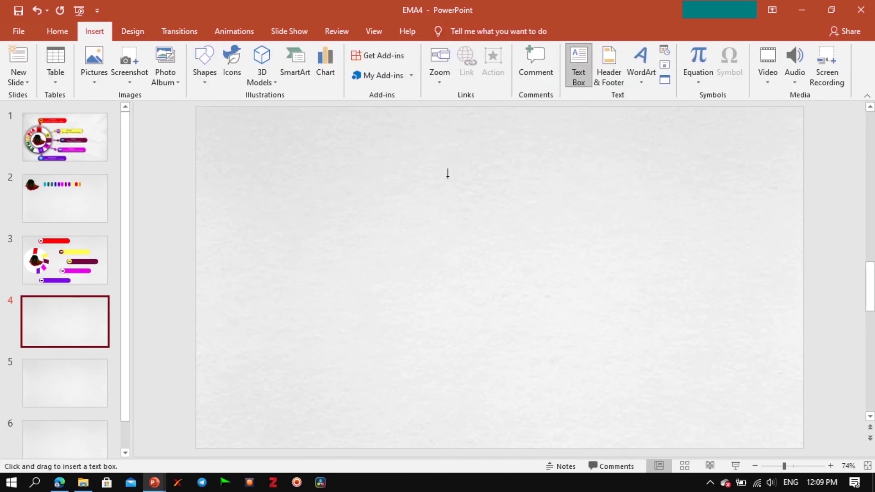
click(322, 236)
text(ETHI)
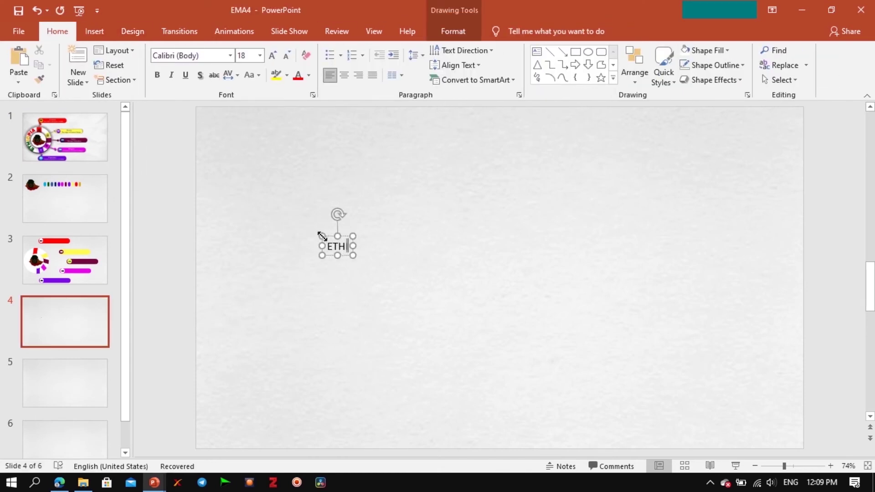
text(OPIA)
key(ctrl+a)
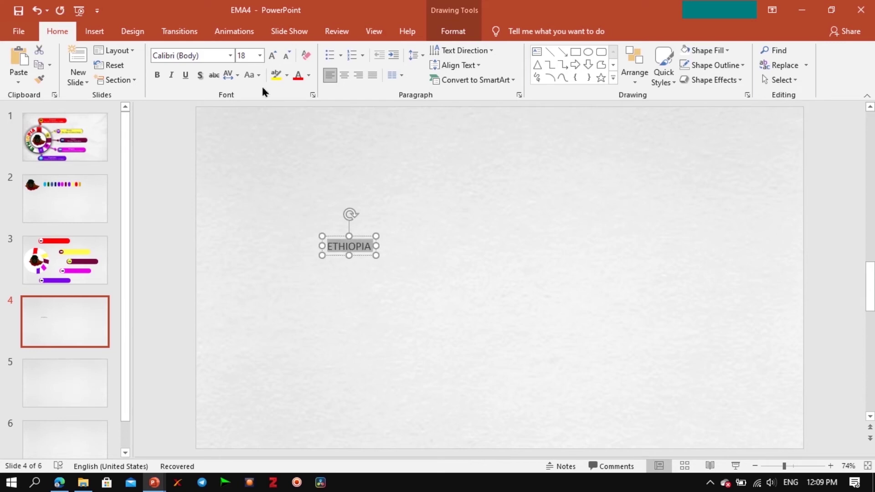
click(231, 56)
click(217, 131)
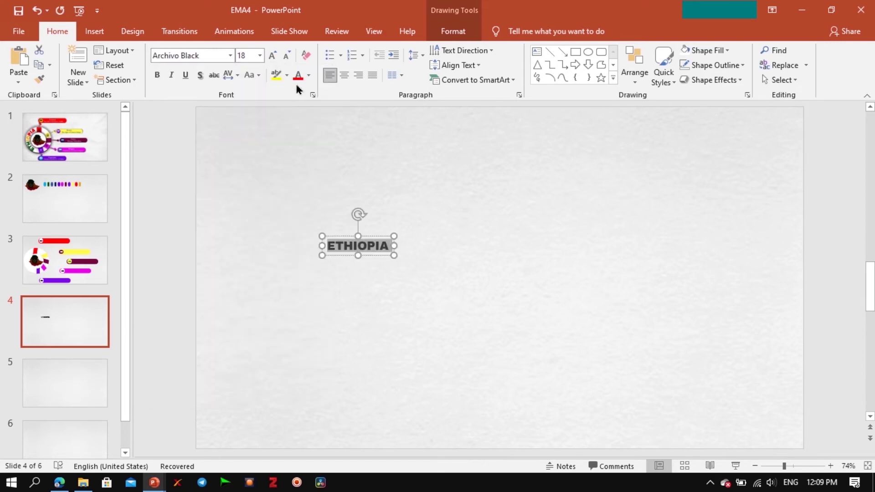
click(260, 56)
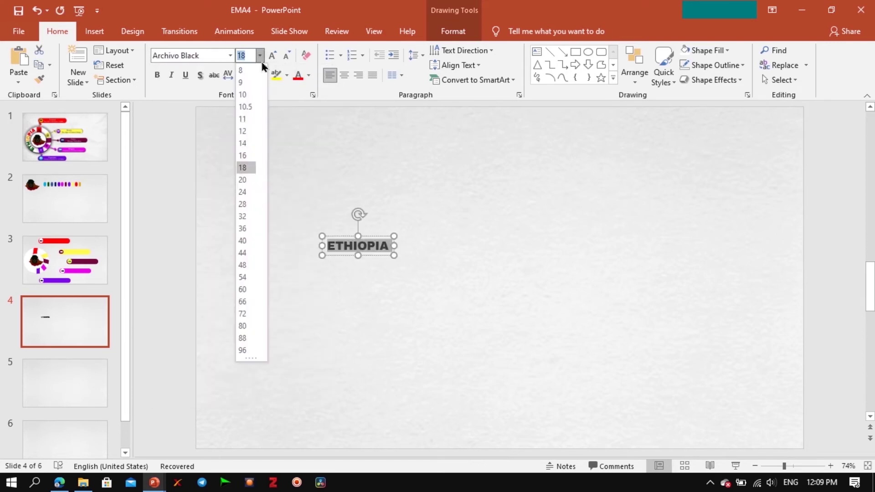
click(242, 249)
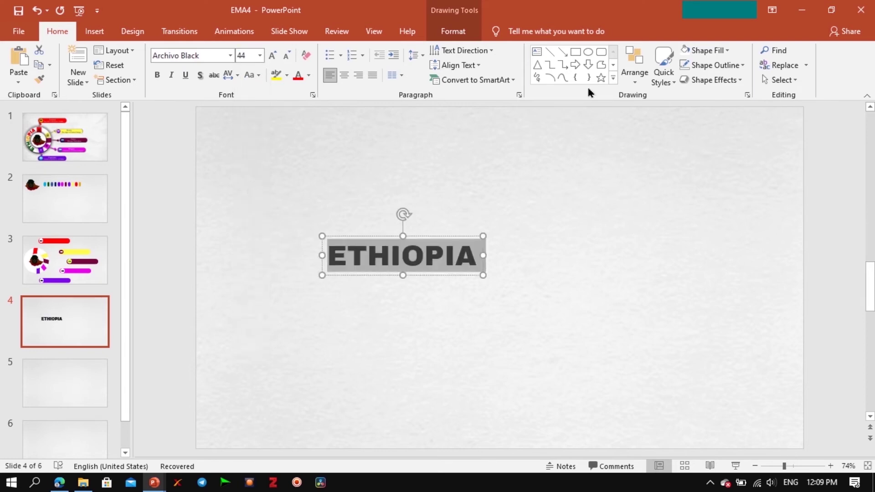
Apply the Fill: Black; Shadow WordArt style to ETHIOPIA, then go to slide 2.
click(454, 31)
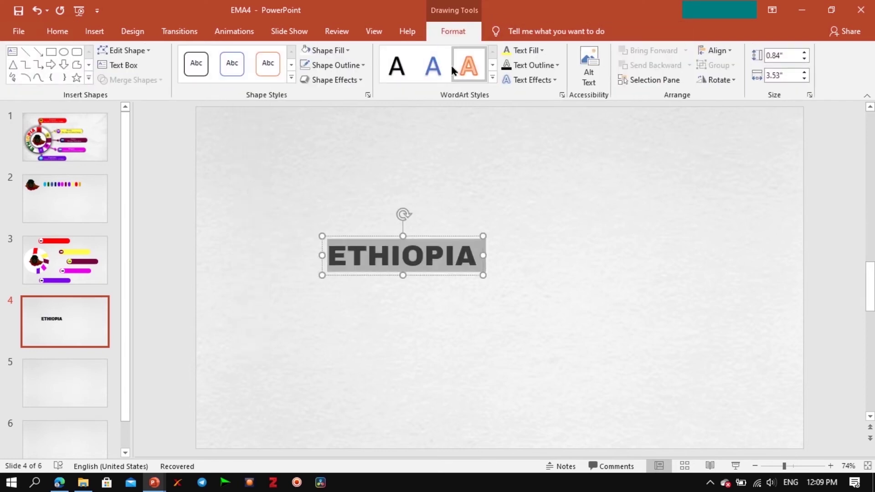
click(493, 77)
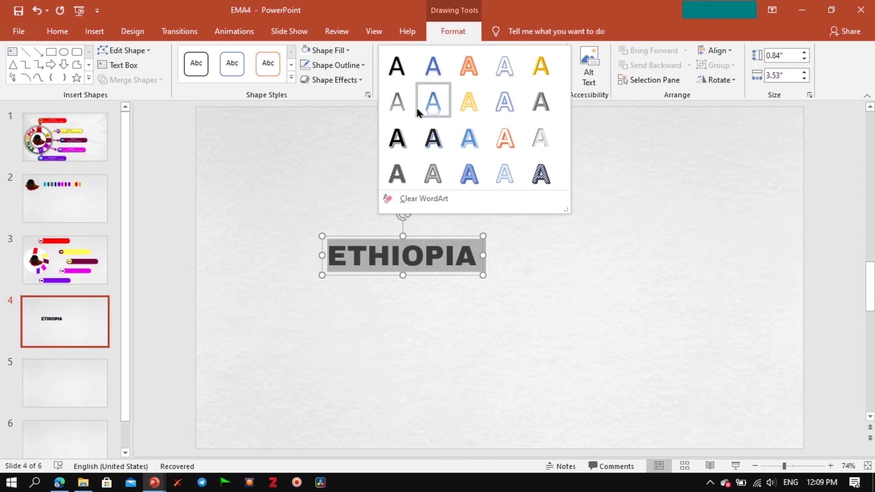
click(392, 73)
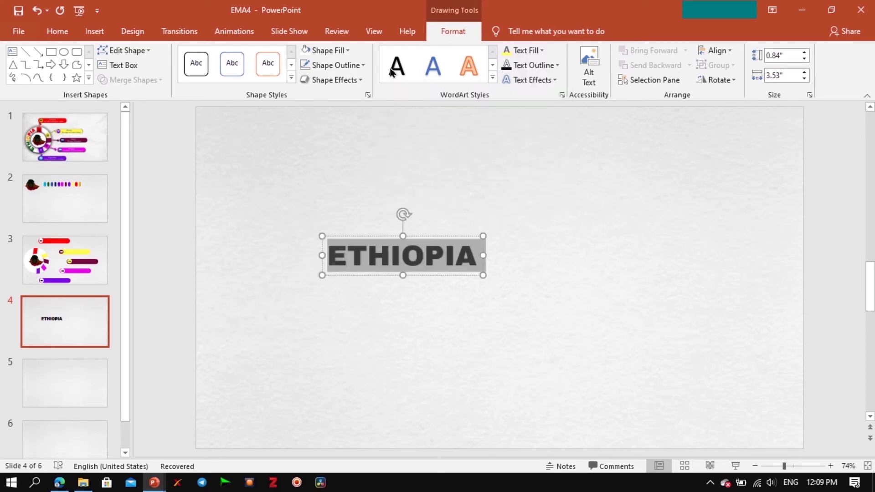
click(416, 235)
click(83, 181)
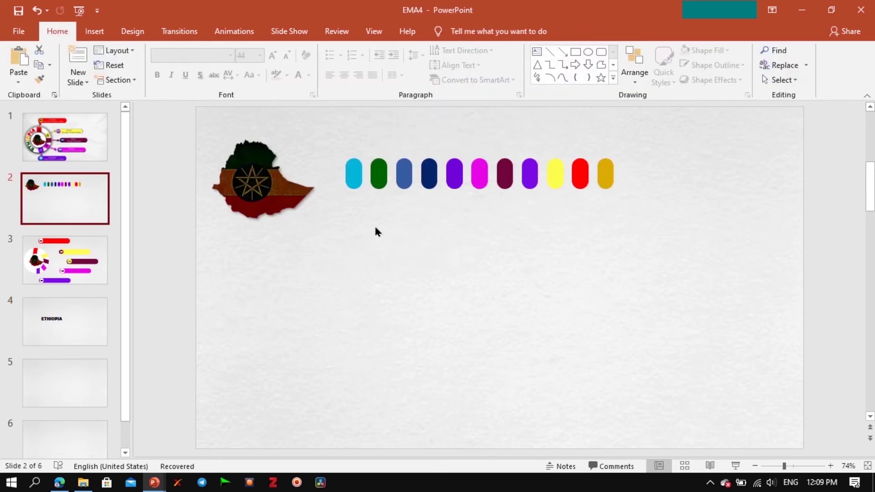
Copy the row of coloured pills from slide 2 onto slide 4.
click(381, 177)
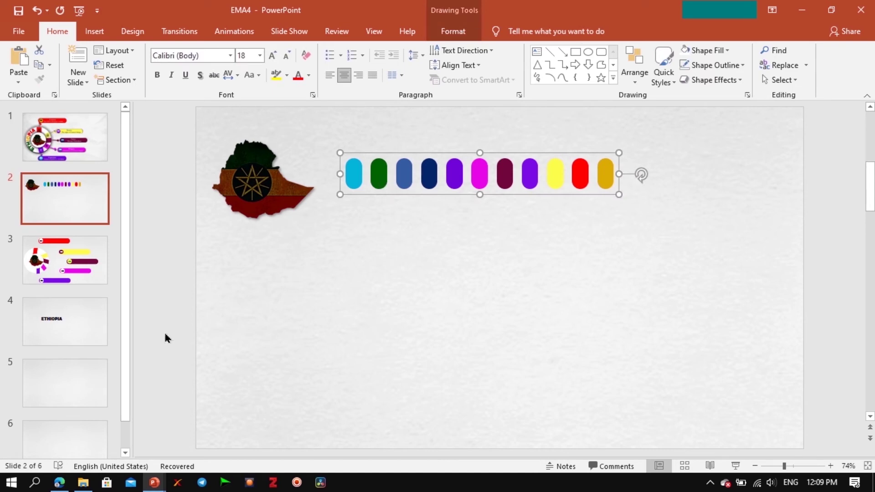
click(83, 327)
key(ctrl+v)
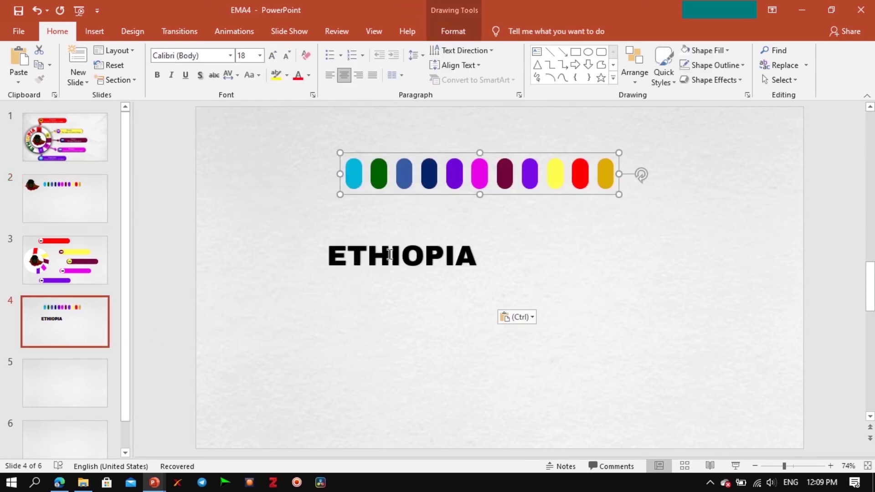
Colour the letters ETH dark green and IOP the yellow pill's yellow.
drag(390, 254, 328, 255)
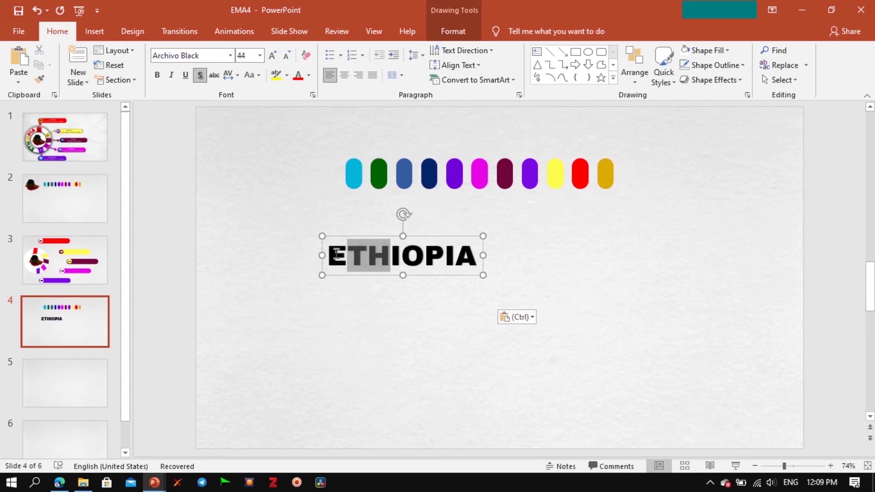
click(309, 75)
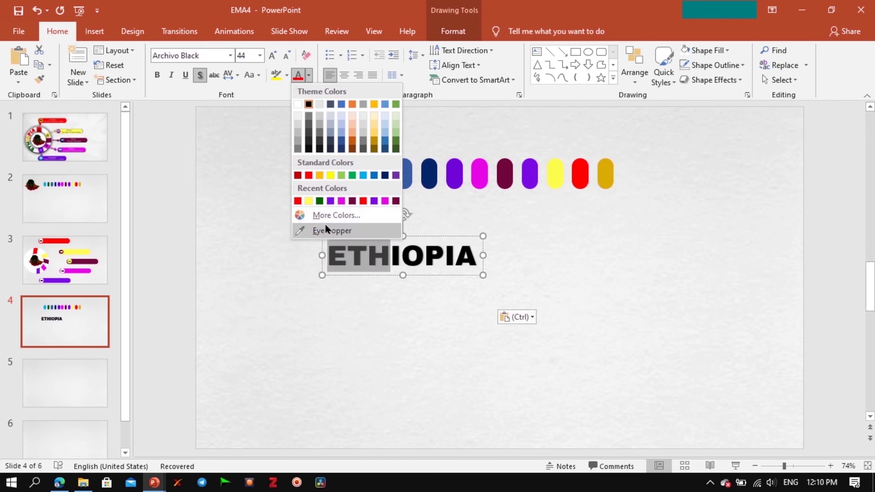
click(319, 201)
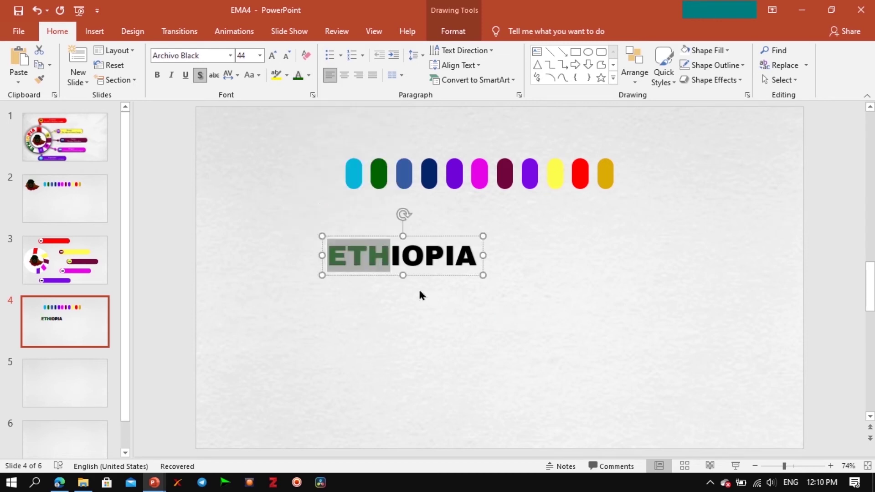
drag(394, 256, 434, 257)
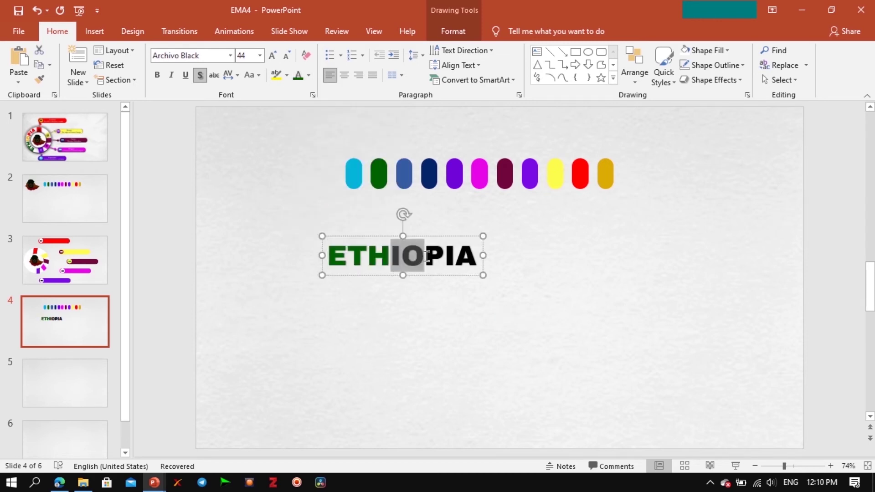
click(309, 75)
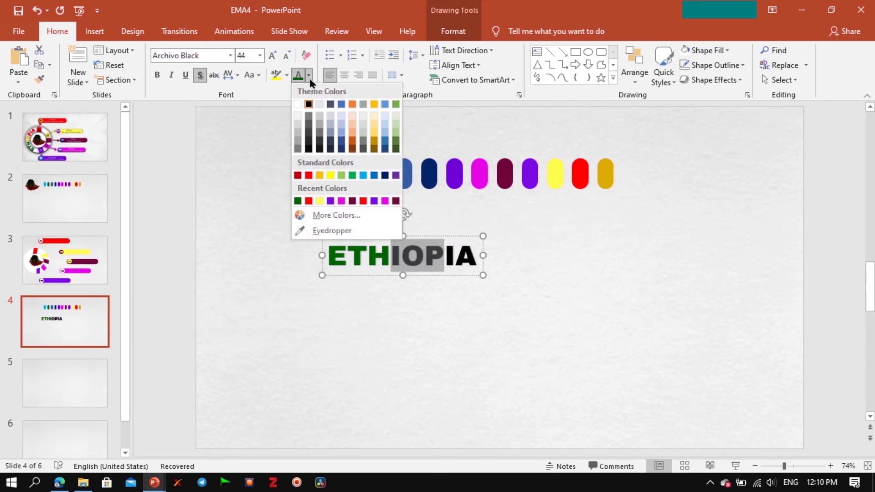
click(340, 231)
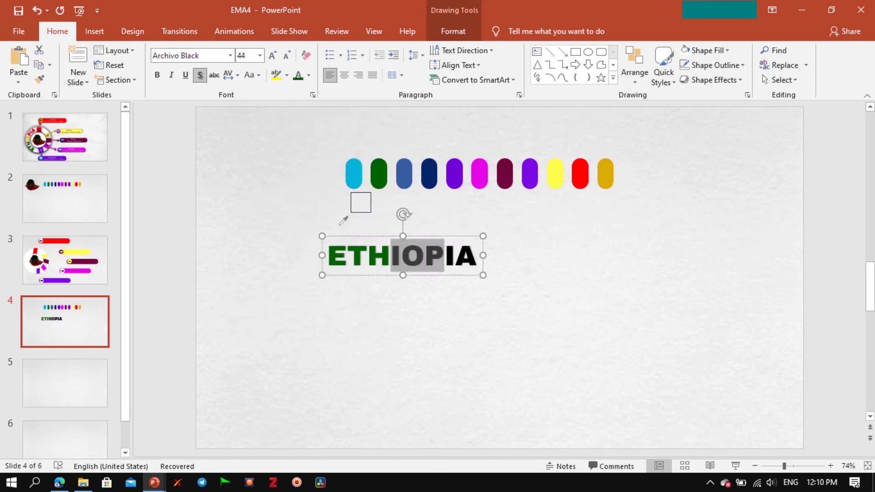
click(559, 174)
Colour the letters IA with the red pill's red using the eyedropper.
click(527, 256)
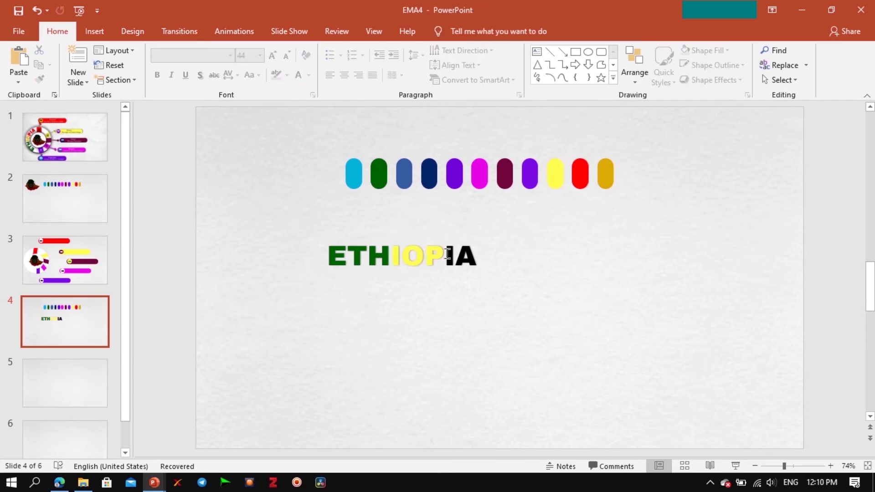
drag(445, 256, 464, 255)
triple_click(463, 255)
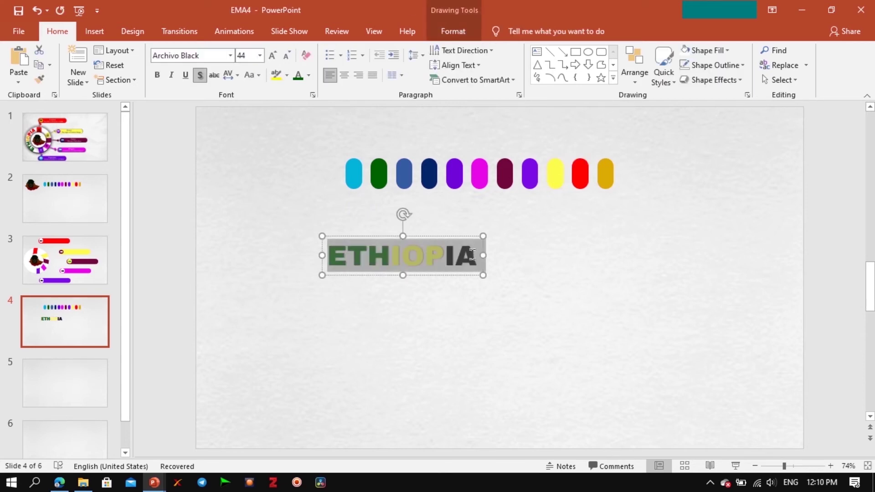
click(446, 256)
click(455, 254)
key(shift+End)
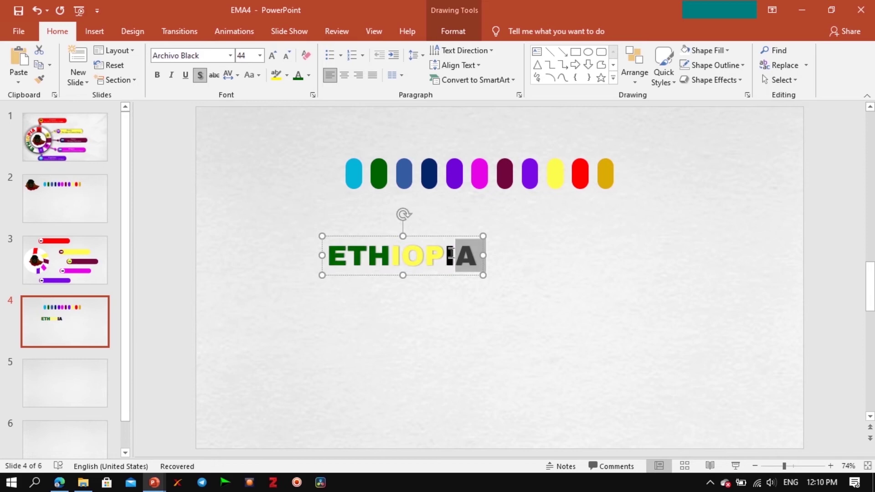
drag(451, 254, 450, 255)
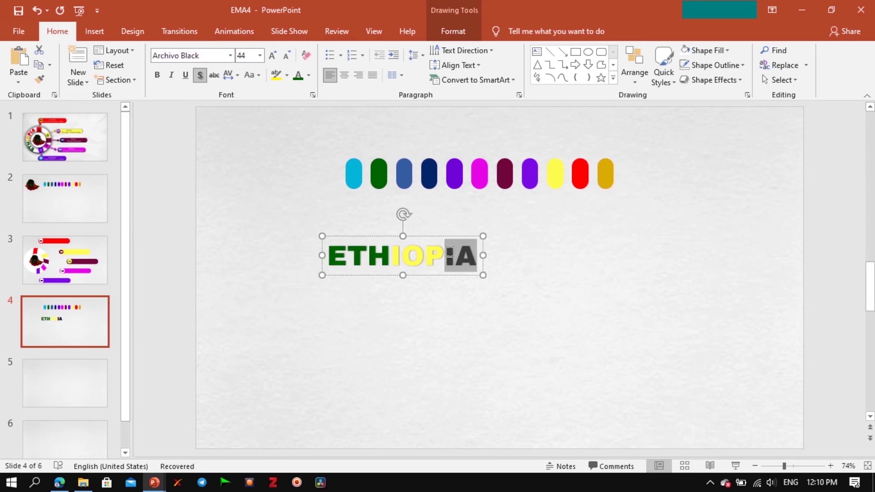
click(308, 75)
click(321, 232)
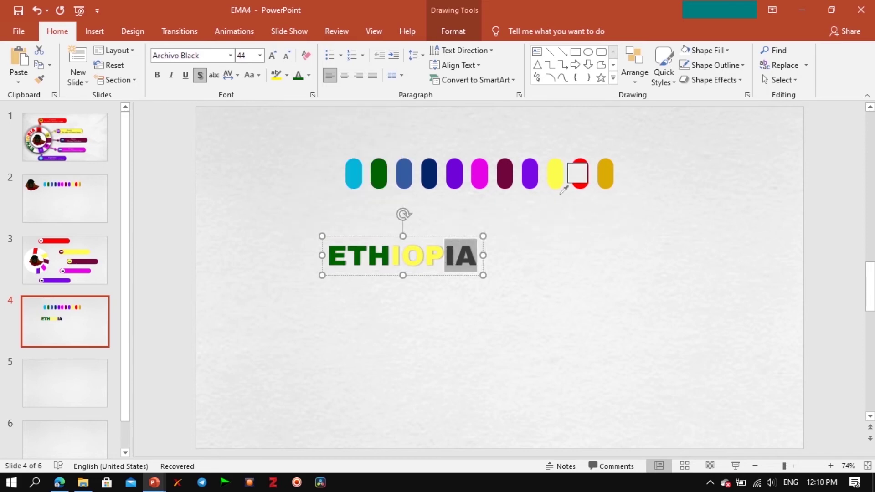
click(579, 176)
Delete the row of coloured pills from slide 4.
click(519, 181)
click(513, 175)
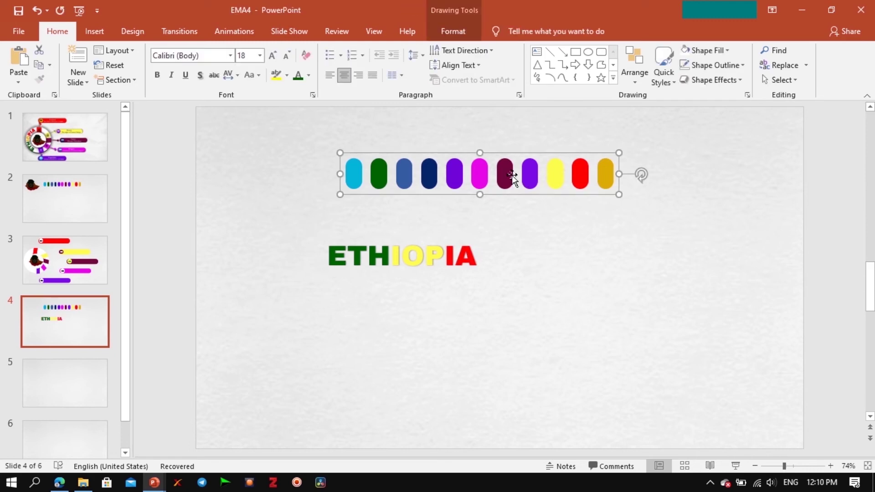
key(Delete)
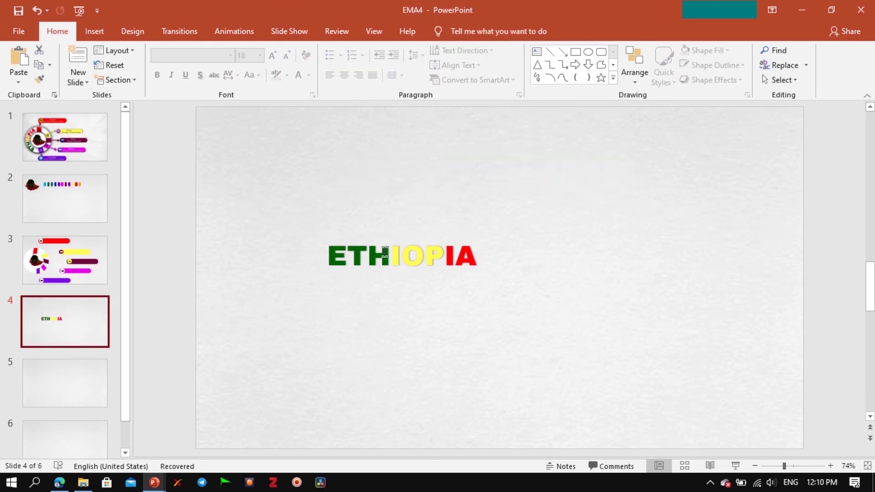
Apply the Circle transform text effect to the ETHIOPIA text.
double_click(386, 249)
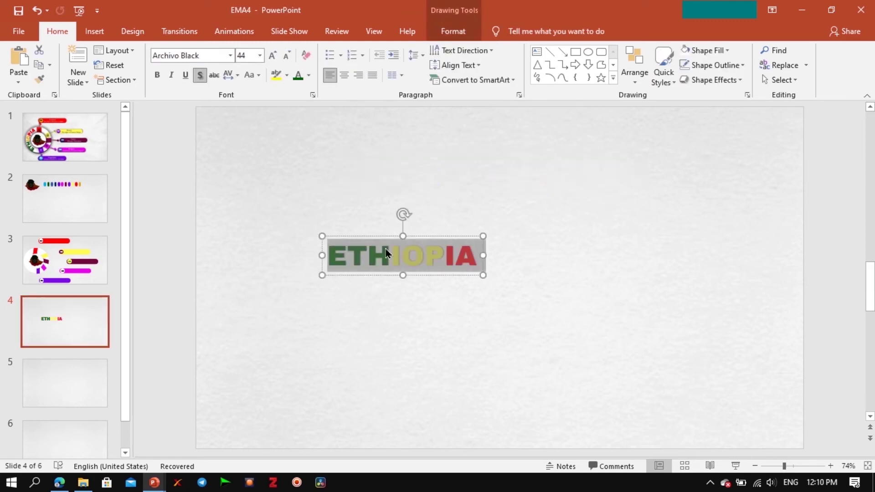
click(473, 36)
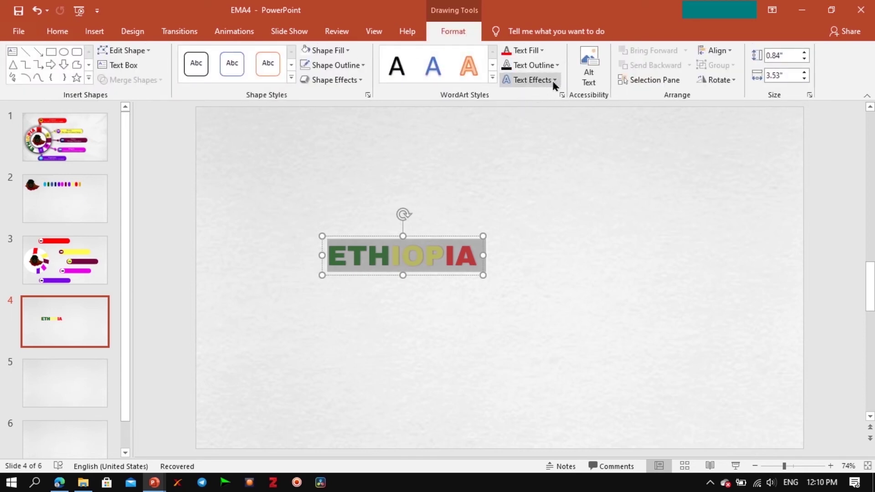
click(554, 82)
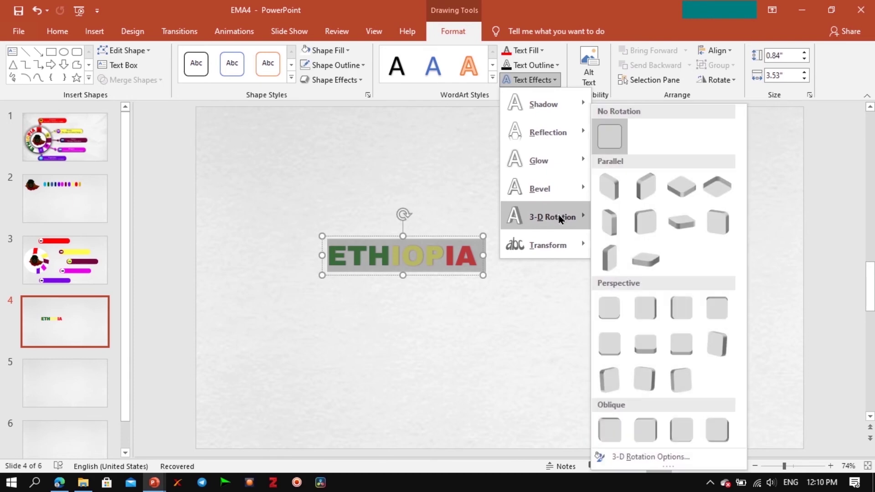
mouse_move(545, 244)
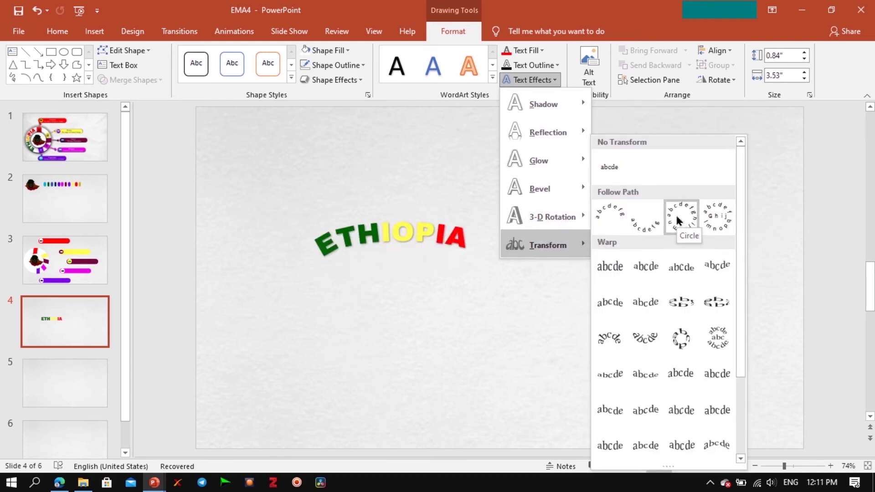
click(677, 223)
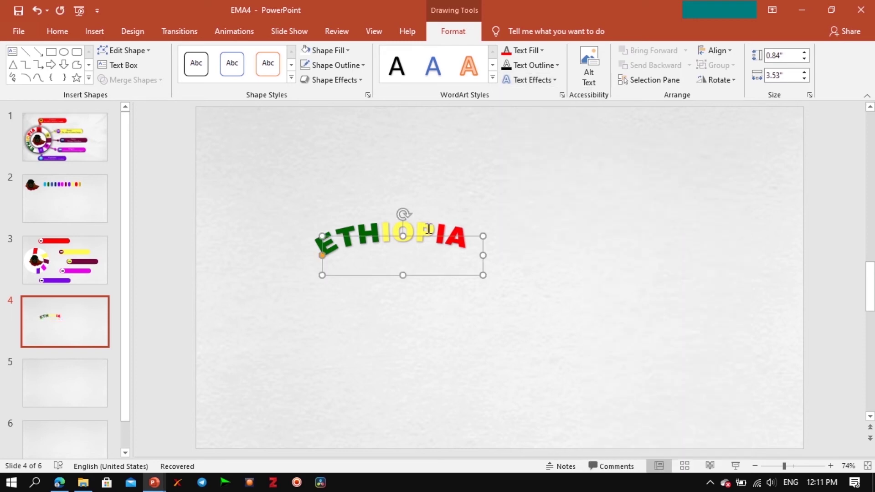
Resize the text box to 3.48 inches wide and bend ETHIOPIA into an upward arch.
drag(402, 273, 403, 367)
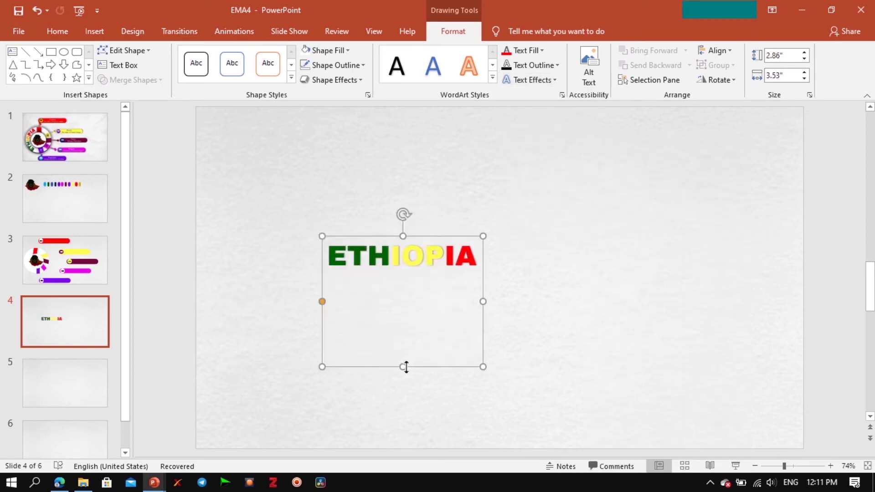
drag(482, 302, 457, 301)
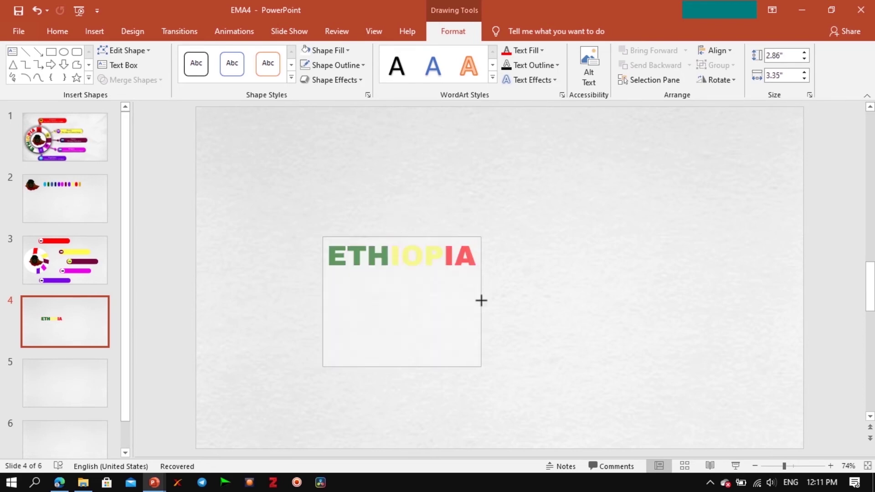
drag(458, 301, 481, 302)
mouse_move(322, 301)
mouse_down()
mouse_move(321, 287)
mouse_move(324, 301)
mouse_up()
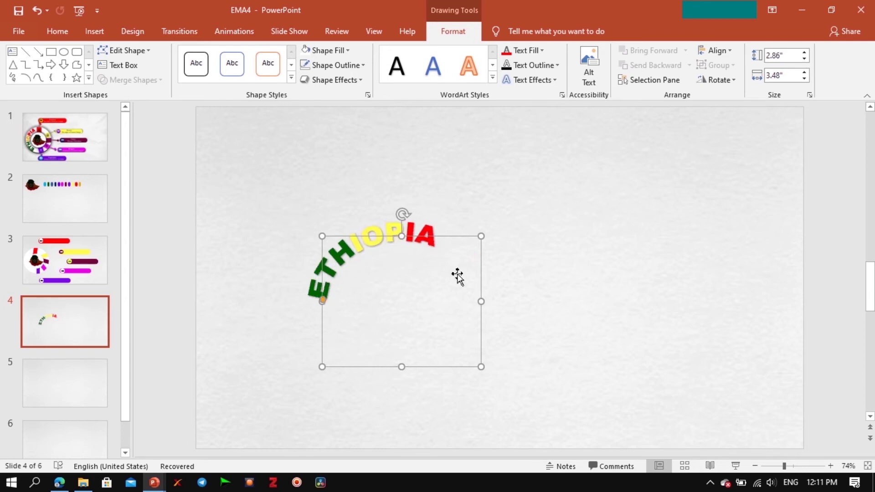
double_click(351, 253)
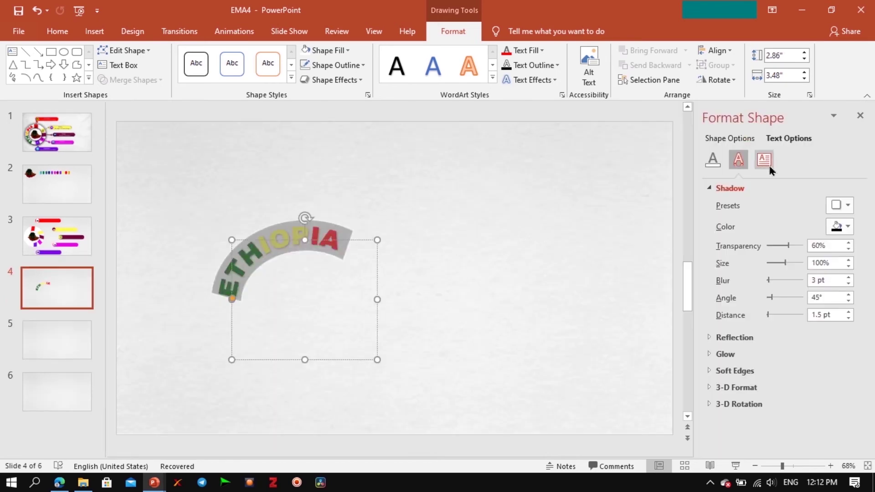
Apply the Offset: Bottom shadow preset to the arched ETHIOPIA text.
click(846, 205)
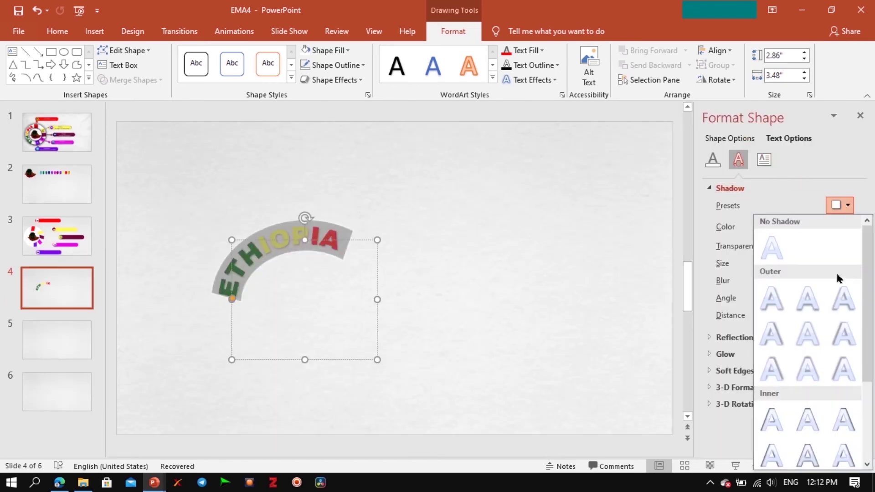
click(820, 306)
click(438, 313)
click(274, 242)
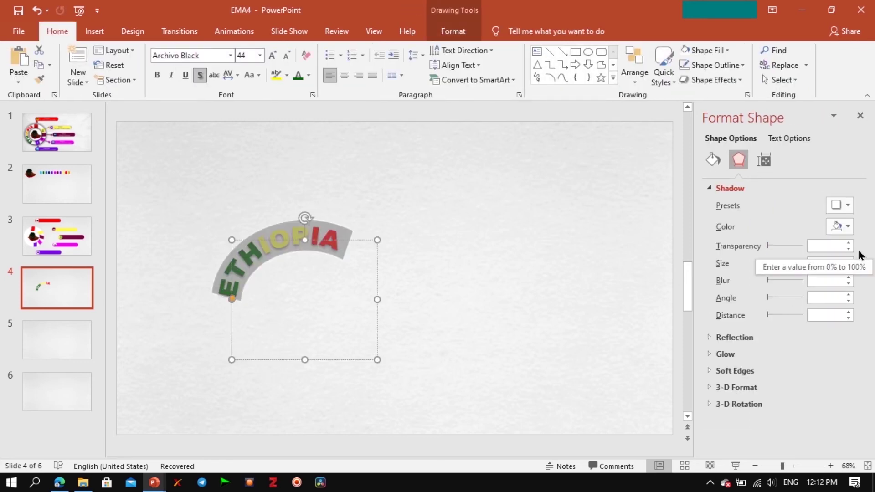
Set the shadow to 0% transparency, 102% size and 8 pt blur, then go to slide 3.
click(786, 138)
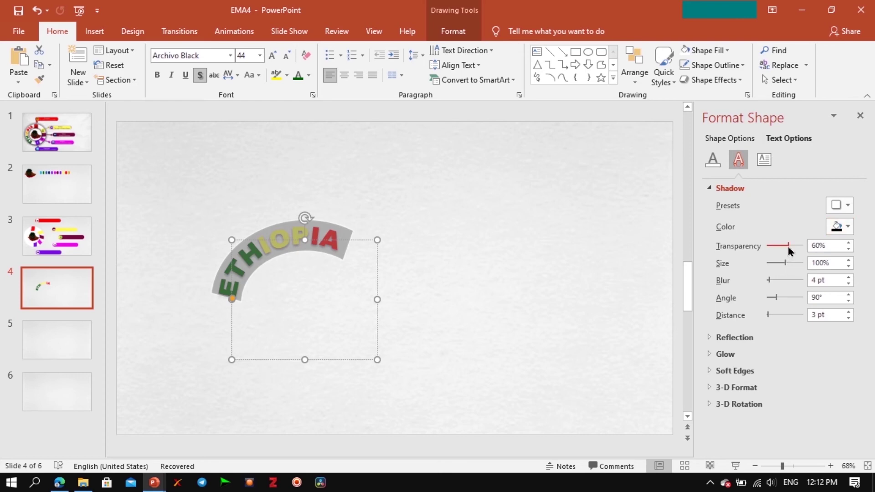
drag(788, 246, 768, 245)
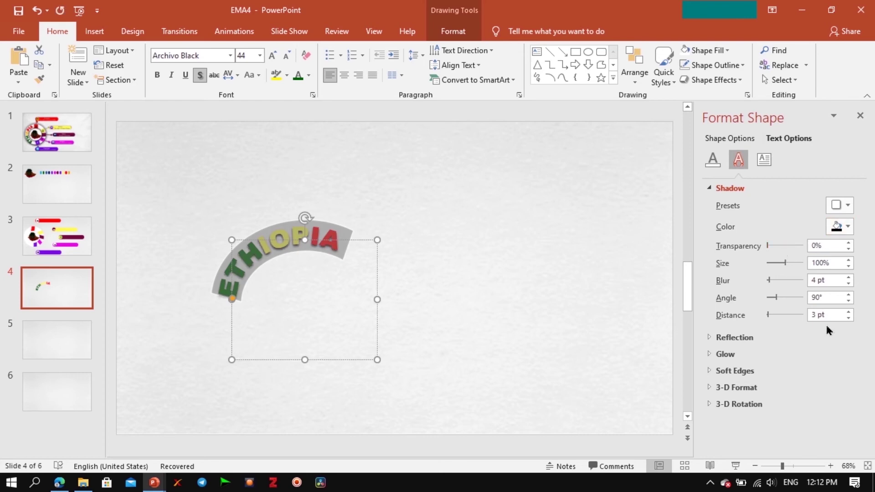
click(849, 261)
click(848, 260)
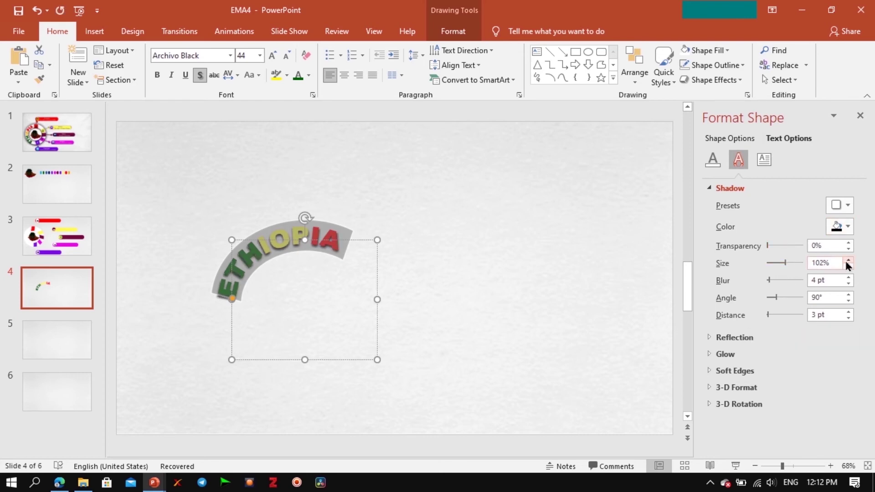
double_click(822, 283)
text(8)
key(Return)
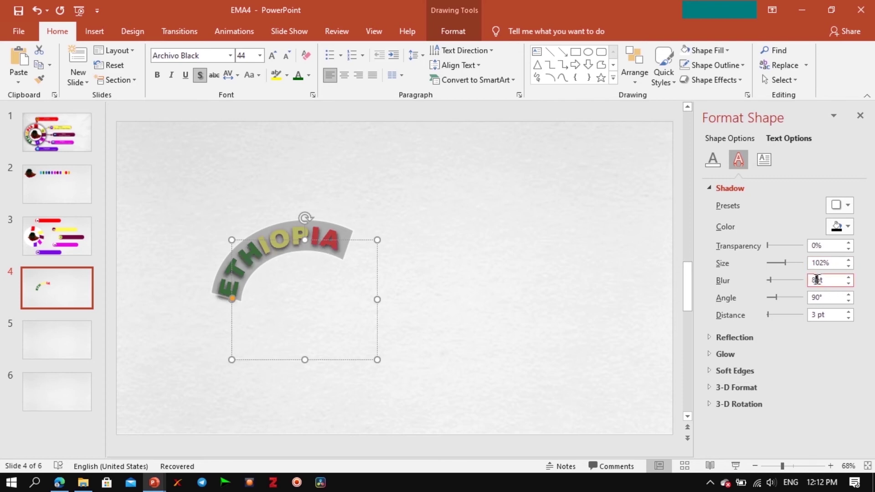
click(616, 280)
click(57, 236)
Paste the ETHIOPIA arch, rotate it about 60° counter-clockwise and fit it on the upper-left rim.
key(ctrl+v)
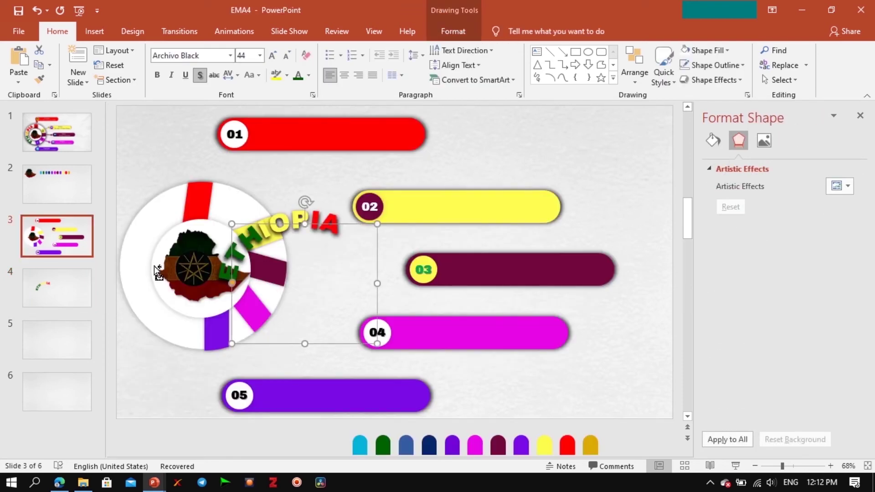
mouse_move(305, 201)
mouse_down()
mouse_move(231, 241)
mouse_move(330, 254)
mouse_up()
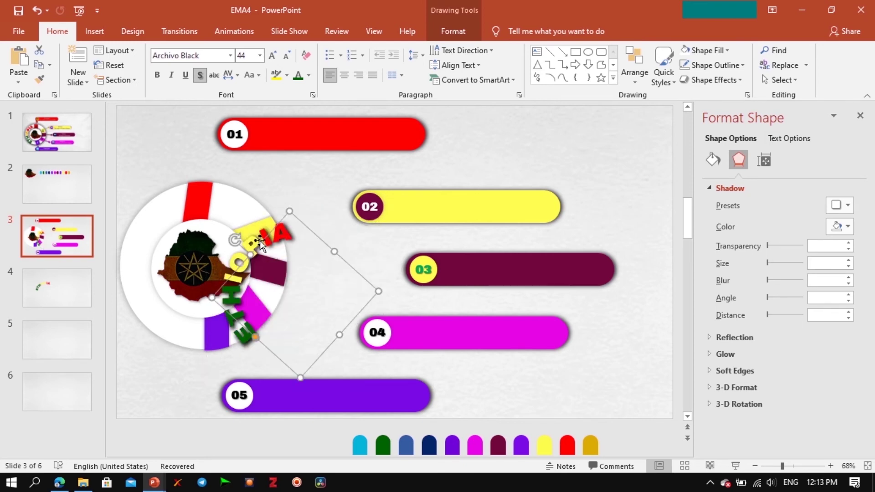
mouse_move(263, 238)
mouse_down()
mouse_move(153, 222)
mouse_move(163, 211)
mouse_move(136, 214)
mouse_move(130, 226)
mouse_up()
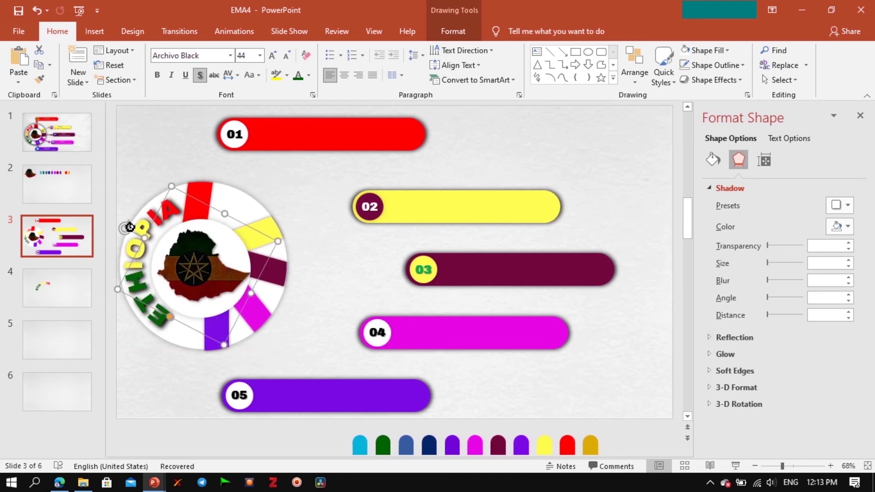
click(351, 176)
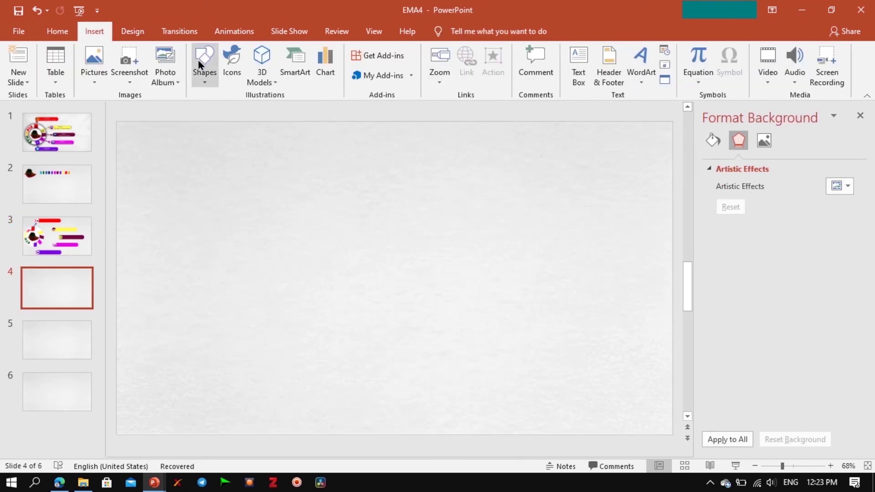
Draw a short diagonal straight line left of slide 4's centre.
click(204, 78)
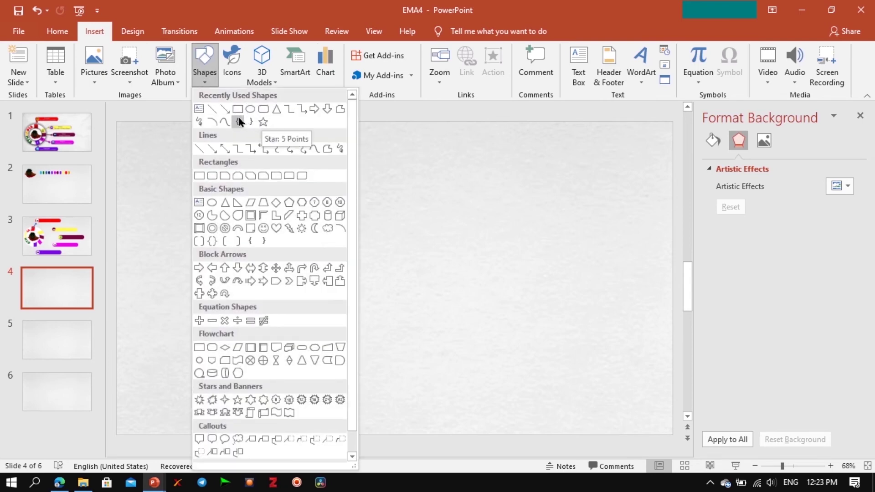
click(225, 109)
drag(230, 259, 316, 208)
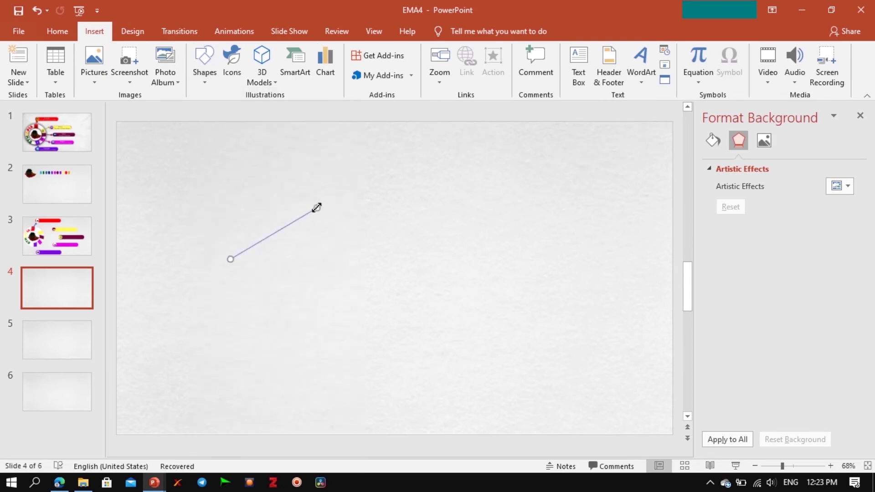
Give the line an Offset: Center shadow at 13% transparency.
click(842, 186)
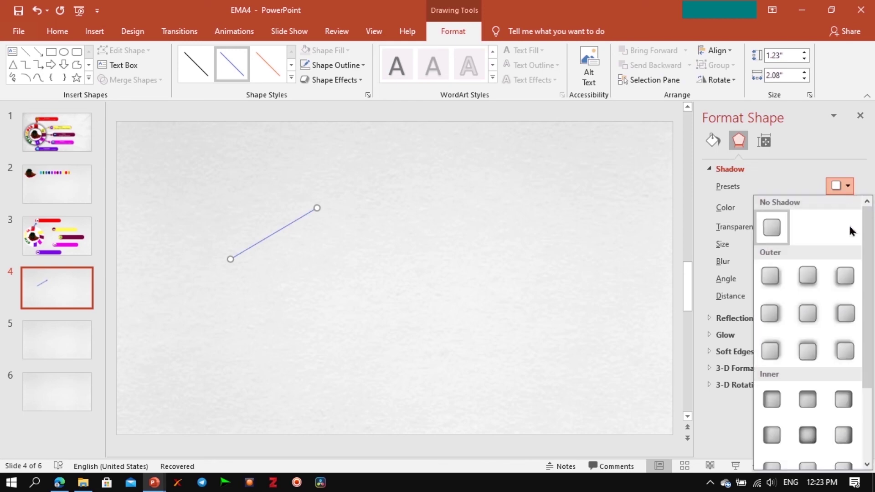
click(822, 319)
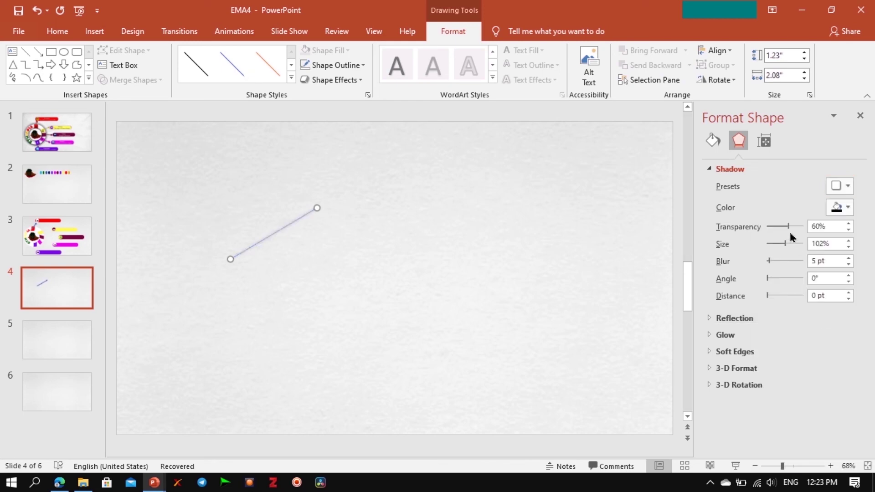
drag(781, 230, 774, 229)
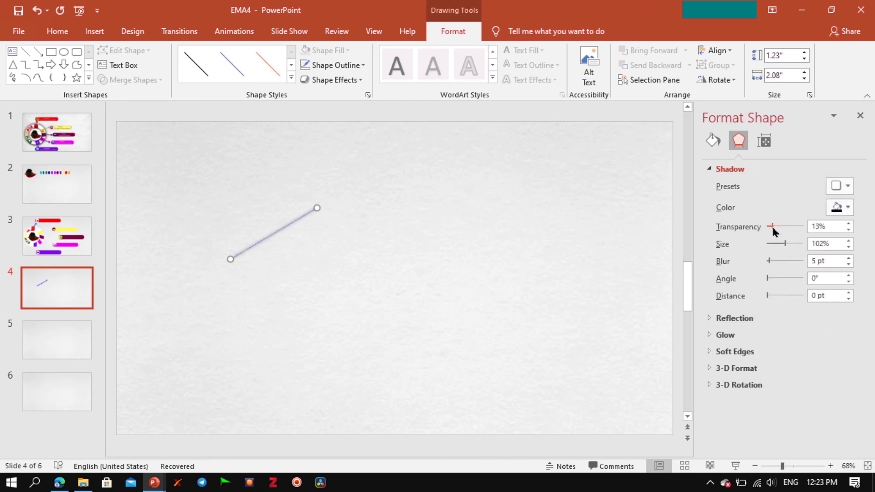
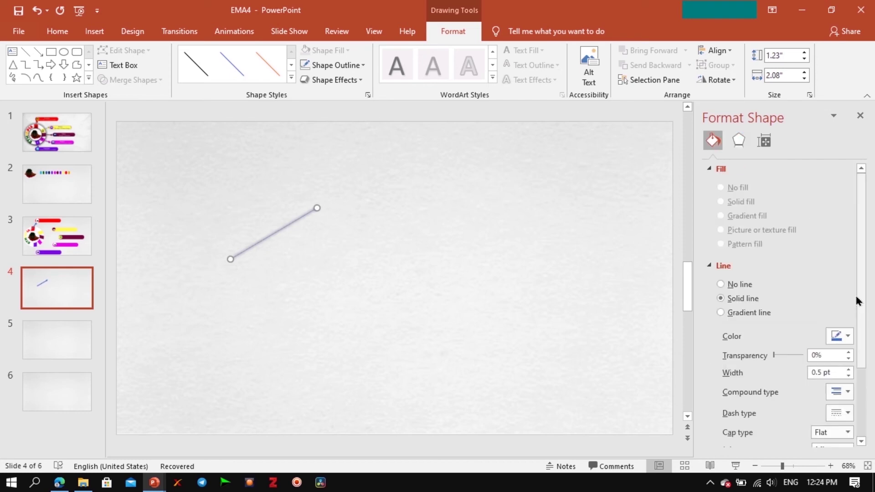
Thicken the blue line on slide 4 to 10 pt.
drag(859, 300, 865, 353)
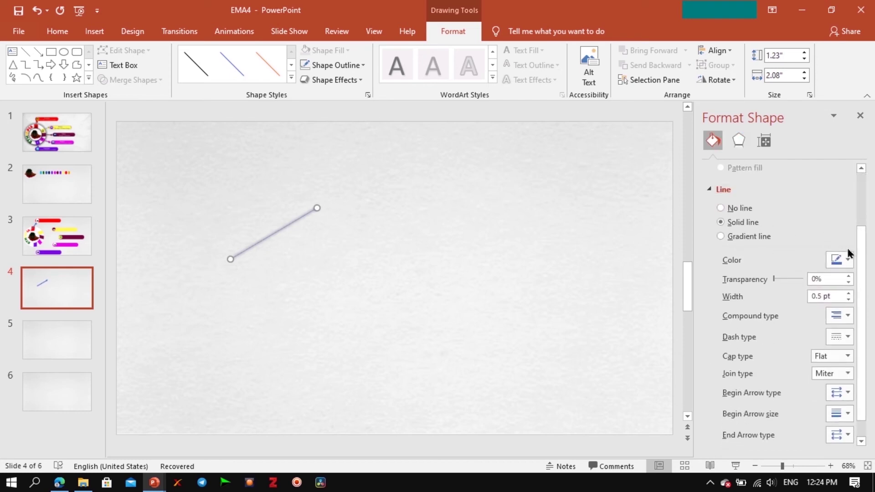
click(848, 294)
click(849, 294)
click(848, 293)
click(849, 294)
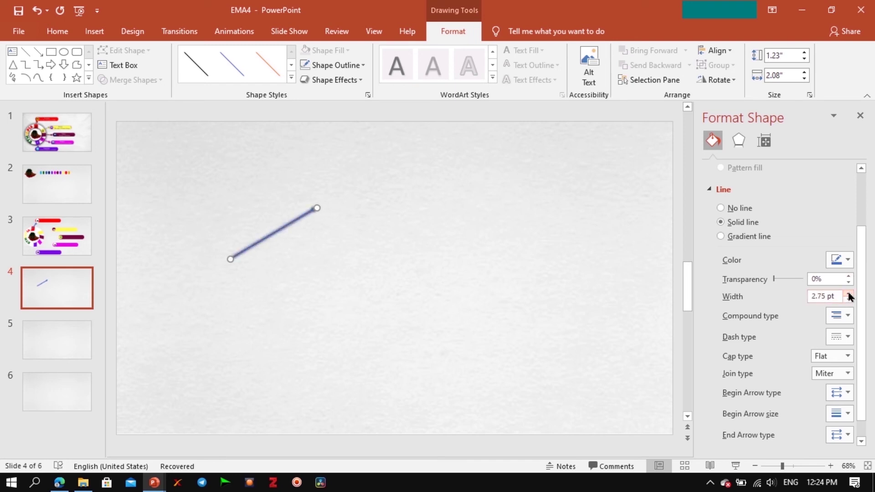
click(849, 294)
click(849, 293)
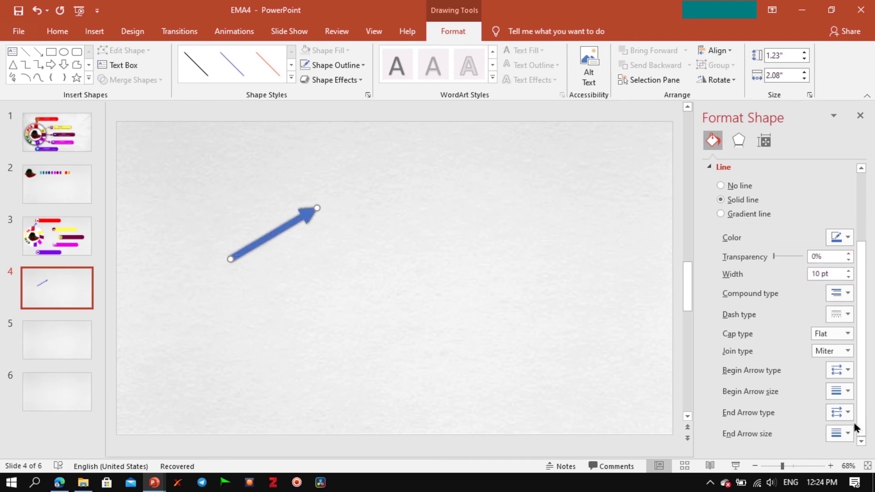
Give the line an Oval round end, then reselect it and move to slide 3.
click(849, 413)
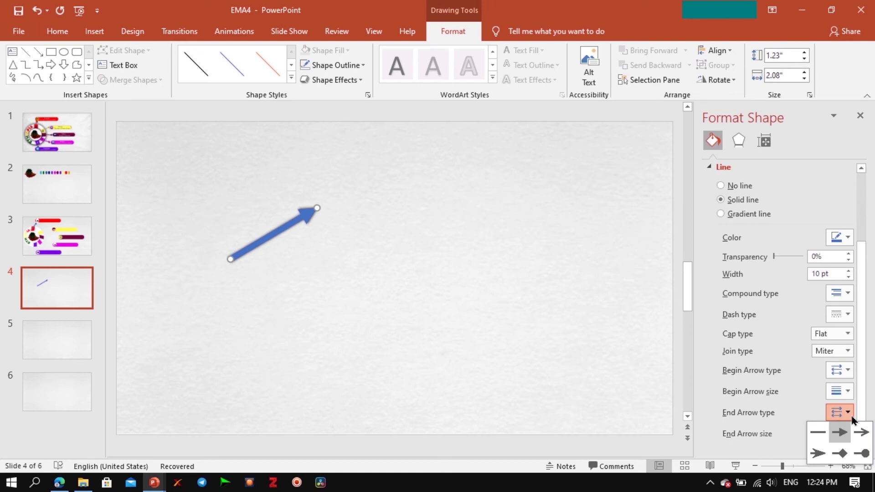
click(862, 454)
click(463, 299)
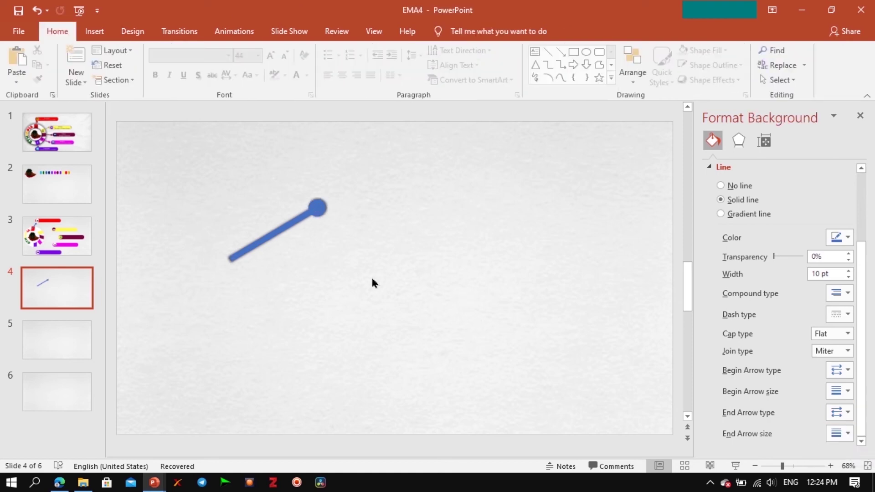
click(318, 207)
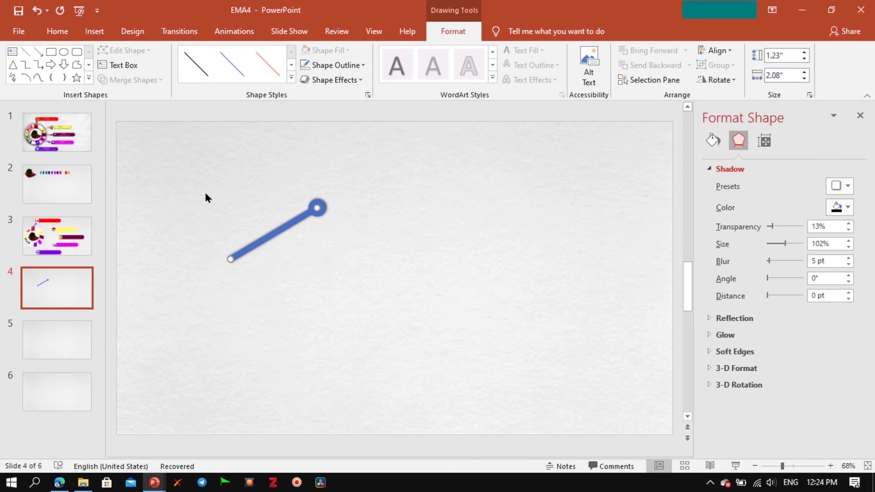
click(57, 235)
Paste the round-ended line onto slide 3 between the red slice and bar 01.
key(ctrl+v)
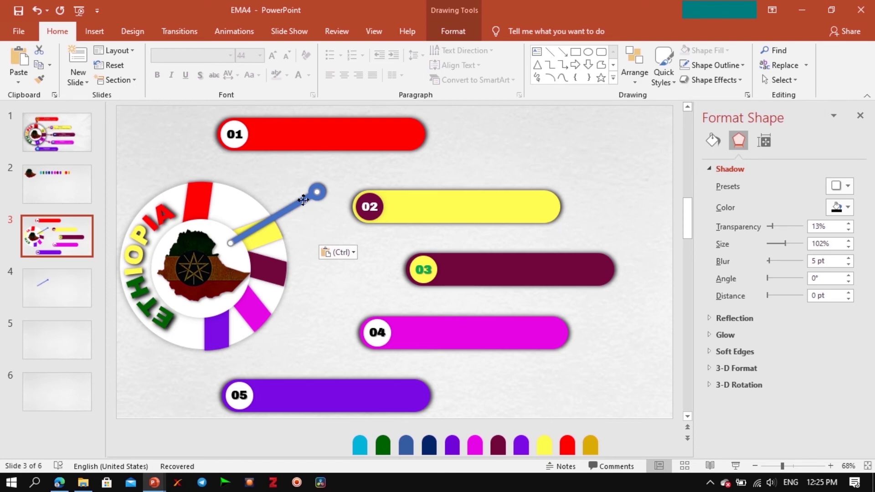
mouse_move(304, 201)
mouse_down()
mouse_move(262, 172)
mouse_move(234, 178)
mouse_up()
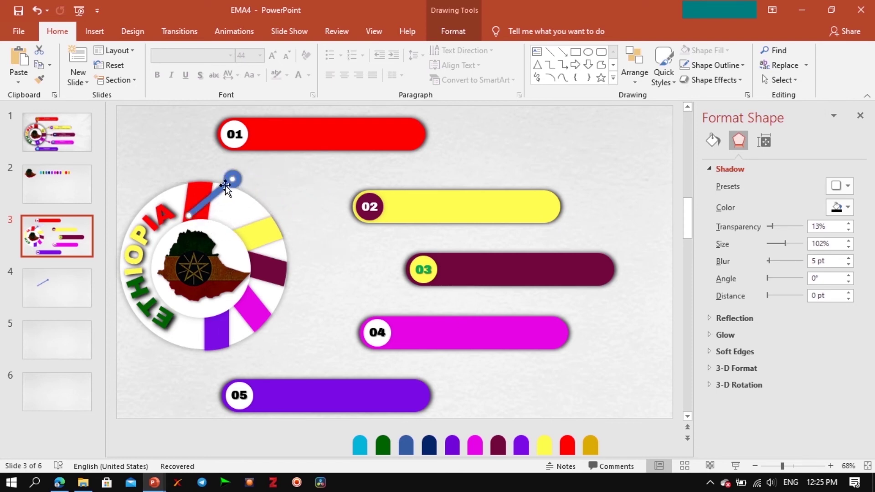
drag(225, 185, 222, 160)
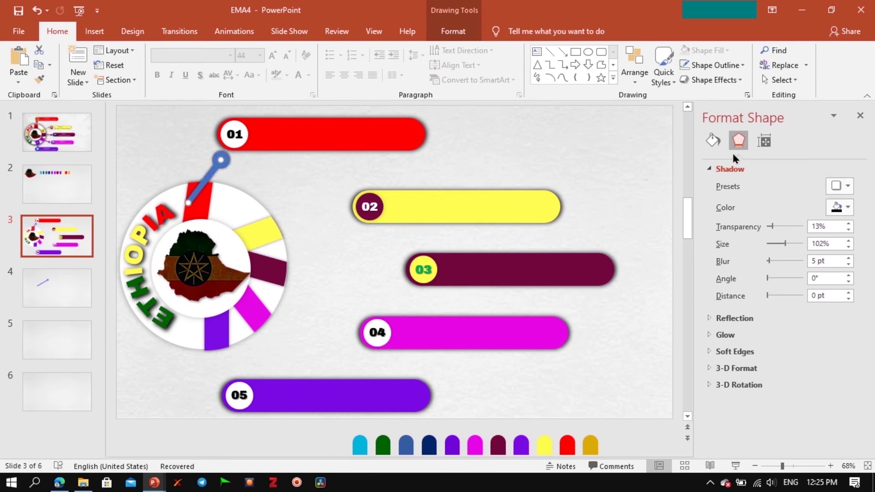
Recolour the connector red by eyedropping the 01 bar.
click(714, 141)
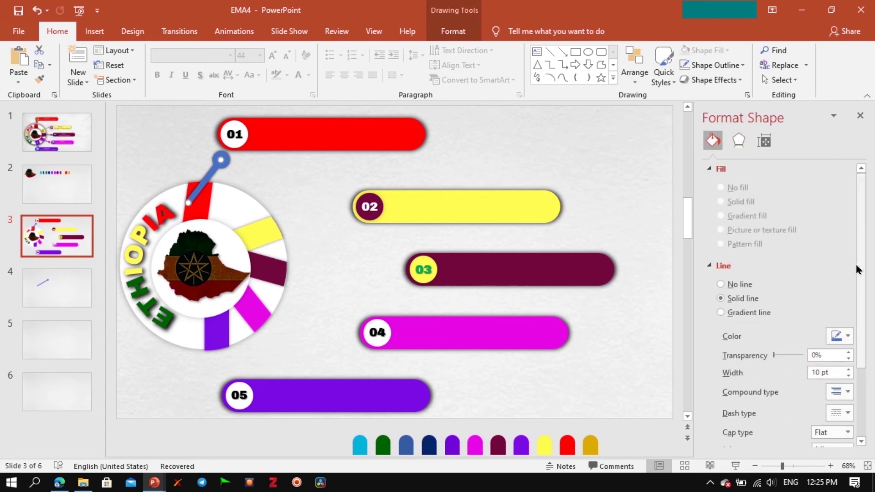
click(845, 336)
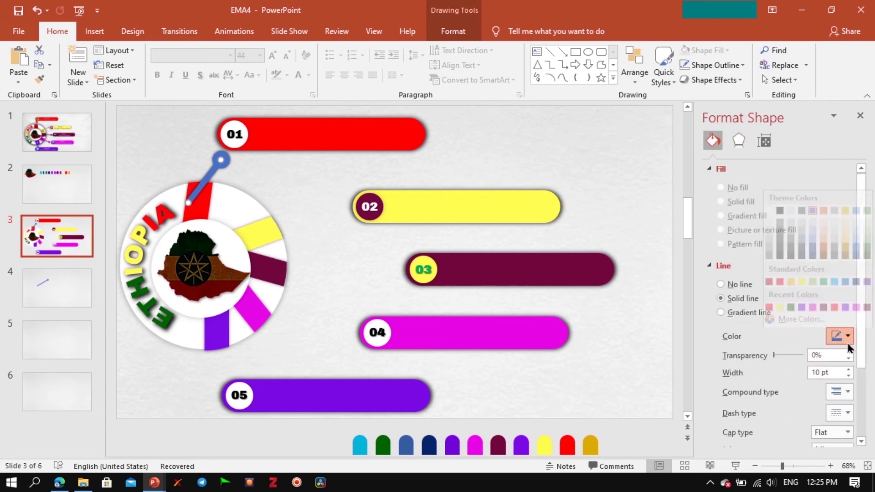
click(797, 320)
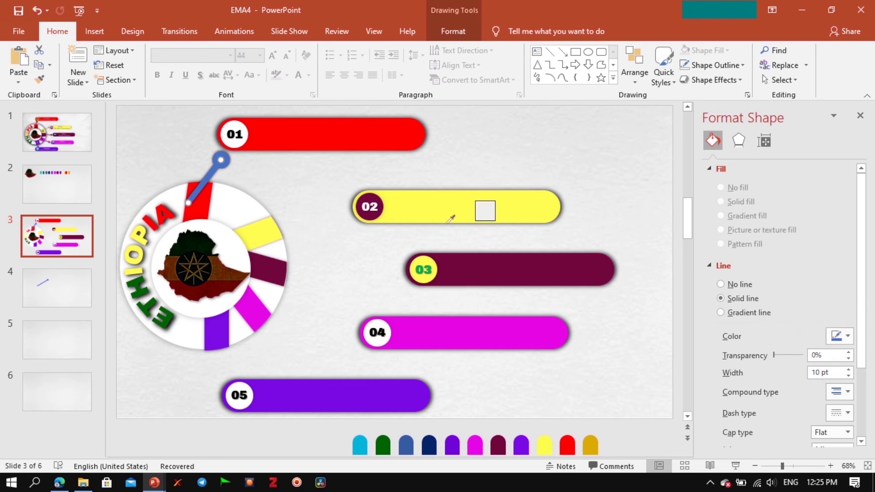
click(384, 132)
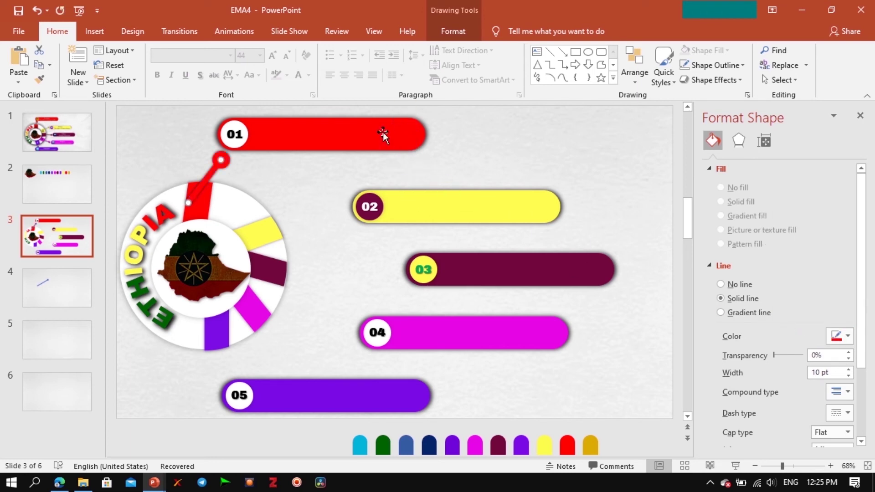
click(314, 197)
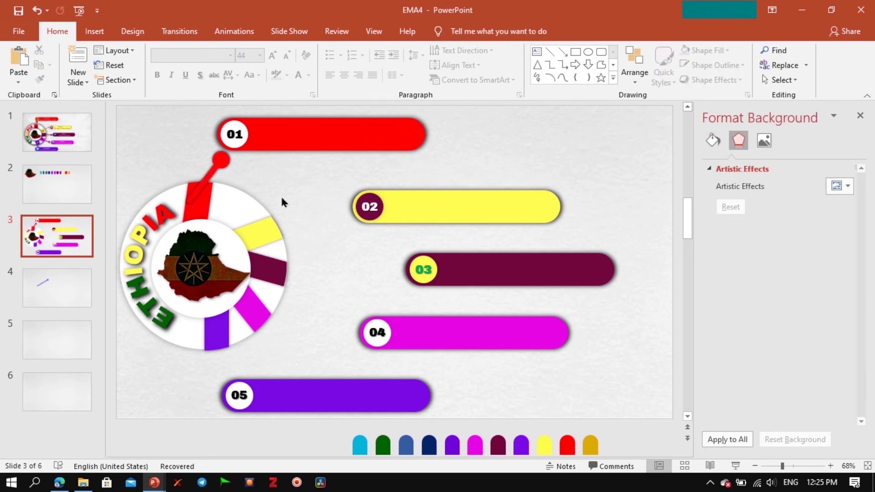
click(221, 160)
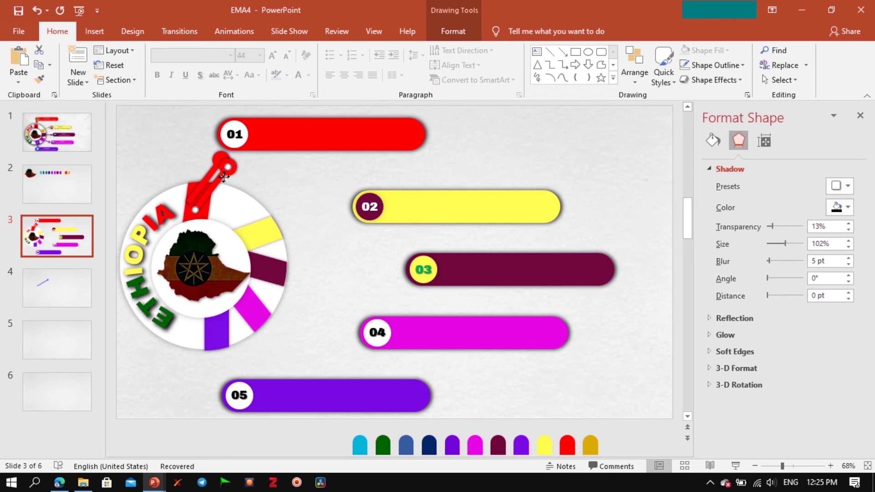
Duplicate the red connector beside the yellow slice and colour it yellow like bar 02.
mouse_move(223, 177)
mouse_down()
mouse_move(332, 221)
mouse_move(297, 254)
mouse_move(373, 272)
mouse_up()
click(714, 141)
click(845, 335)
click(802, 318)
click(532, 205)
click(318, 254)
click(316, 226)
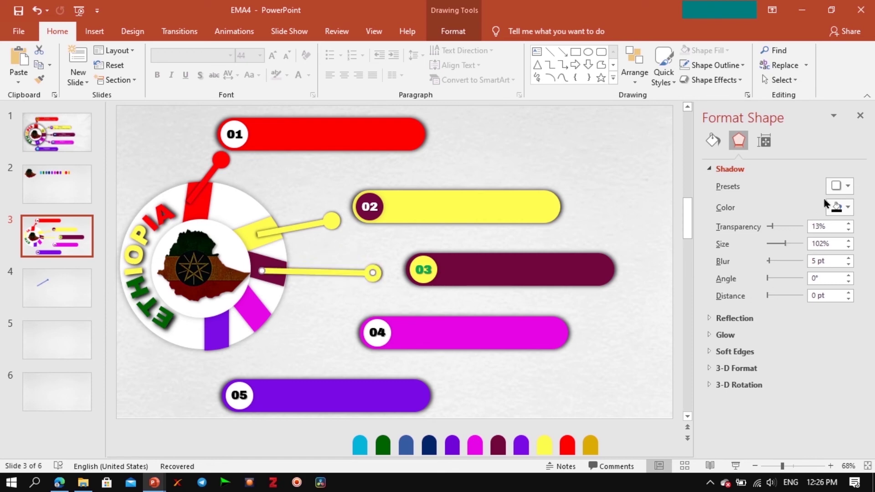
Make the next connector maroon to match bar 03.
click(714, 141)
click(843, 336)
click(846, 296)
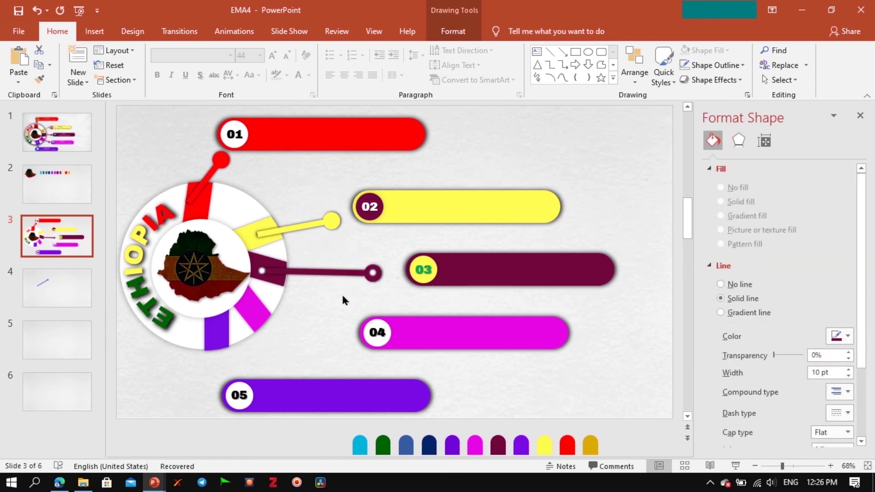
Copy a connector down toward bar 04 and colour it magenta.
drag(333, 274, 318, 311)
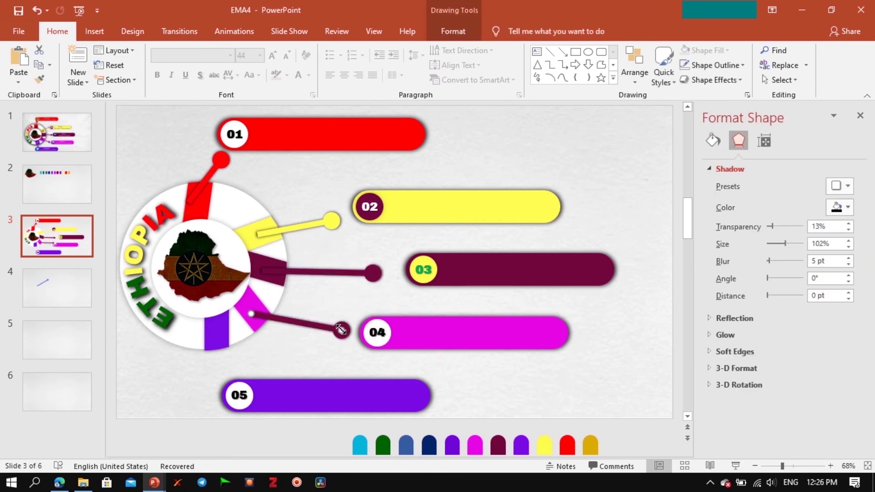
click(714, 141)
click(841, 336)
click(778, 293)
click(368, 361)
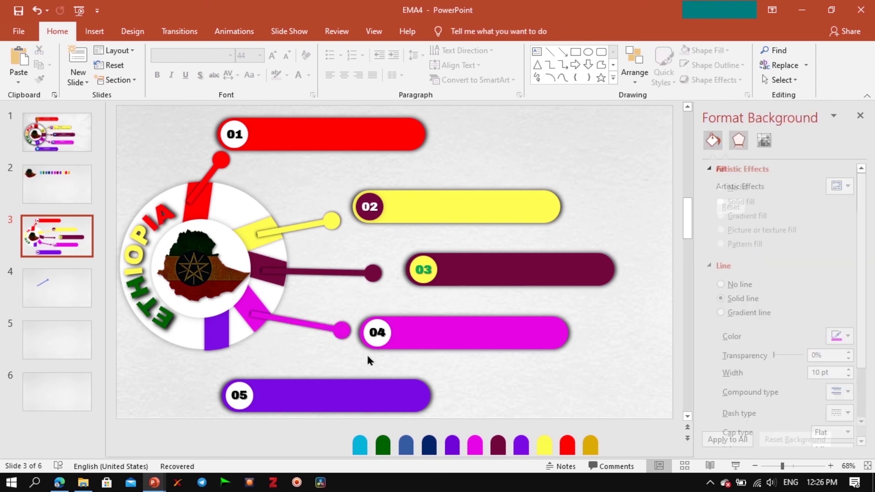
click(338, 331)
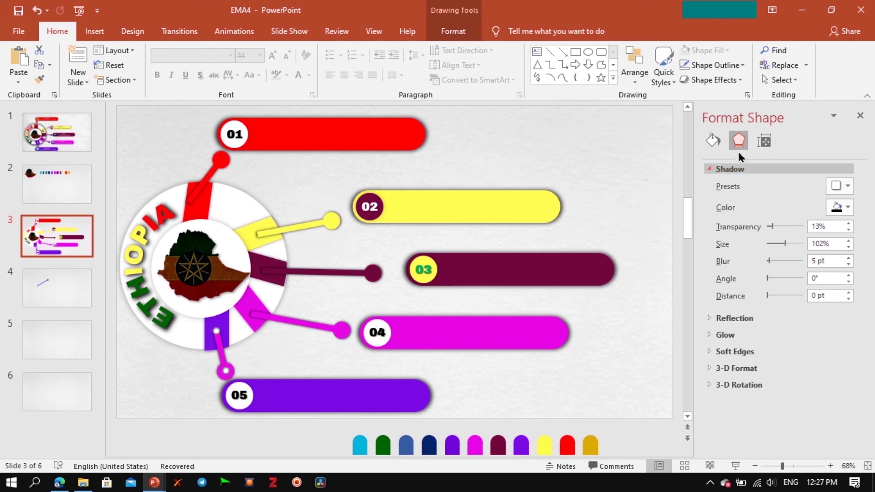
Eyedrop the 05 bar's purple onto its connector, then select the connector group.
click(714, 141)
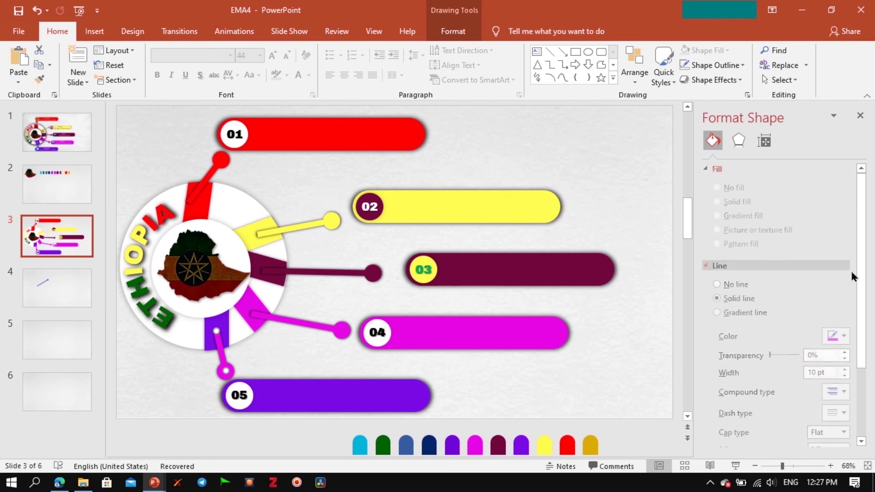
click(849, 337)
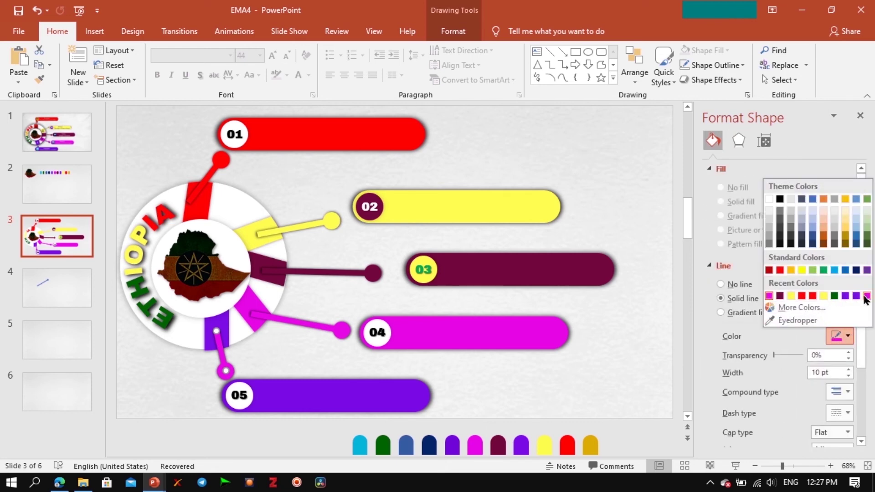
click(821, 320)
click(413, 392)
click(272, 378)
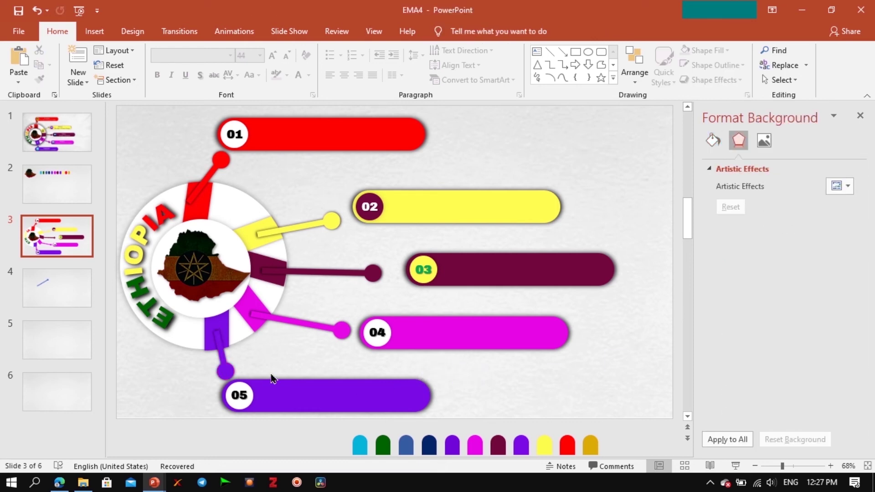
click(219, 365)
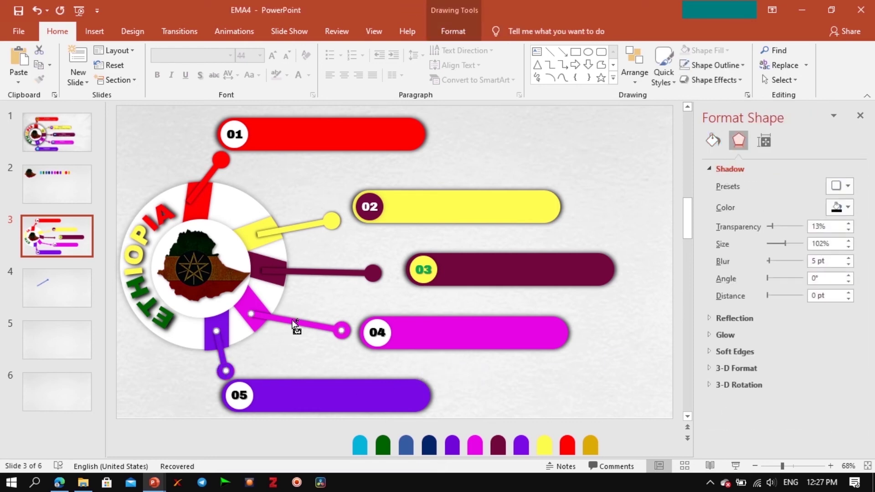
click(302, 228)
click(211, 178)
Send the connector group to the back behind the wheel and check the layering.
click(218, 171)
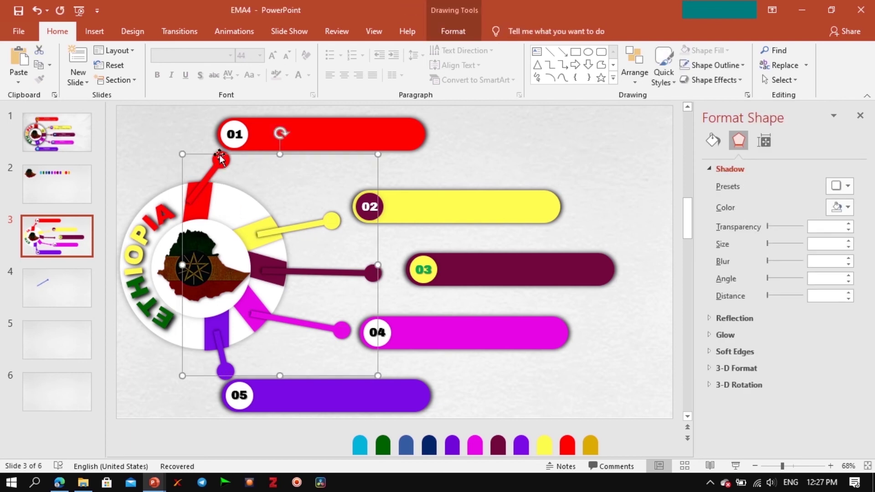
right_click(220, 157)
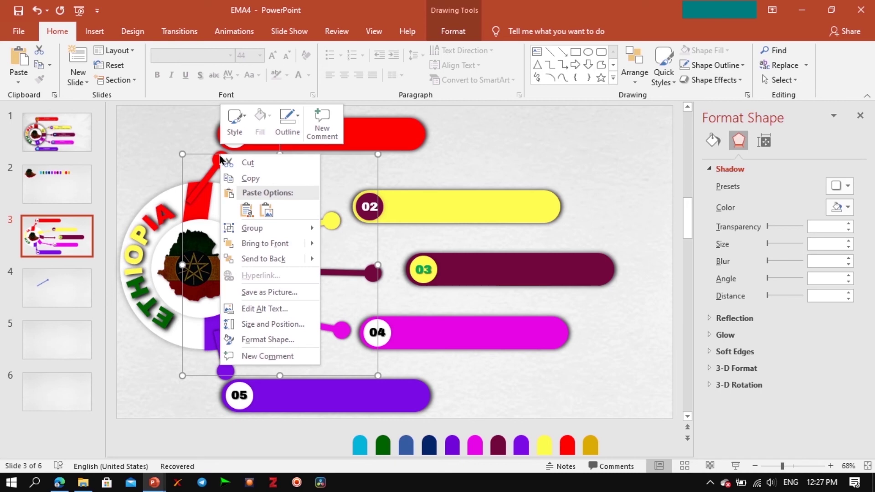
click(279, 259)
click(127, 139)
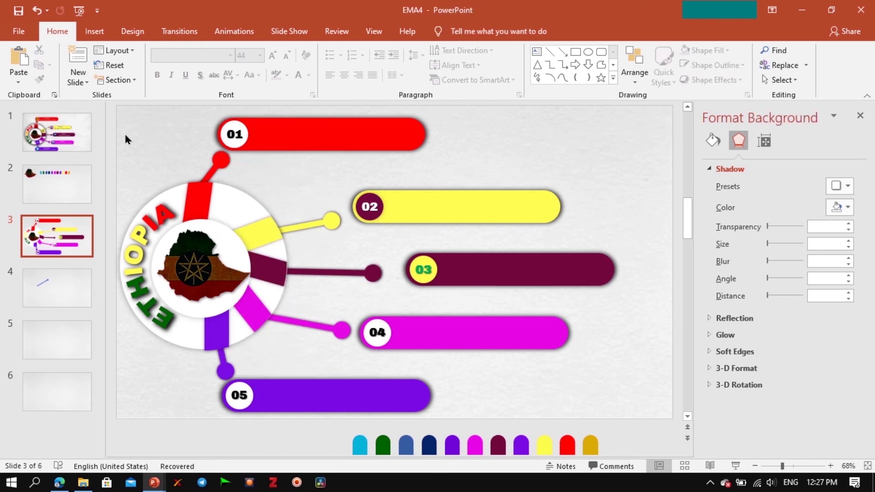
click(374, 271)
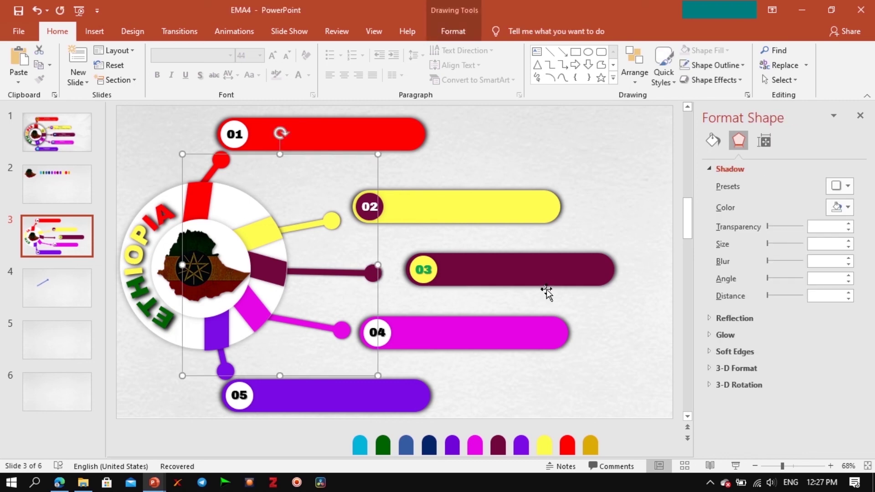
click(591, 170)
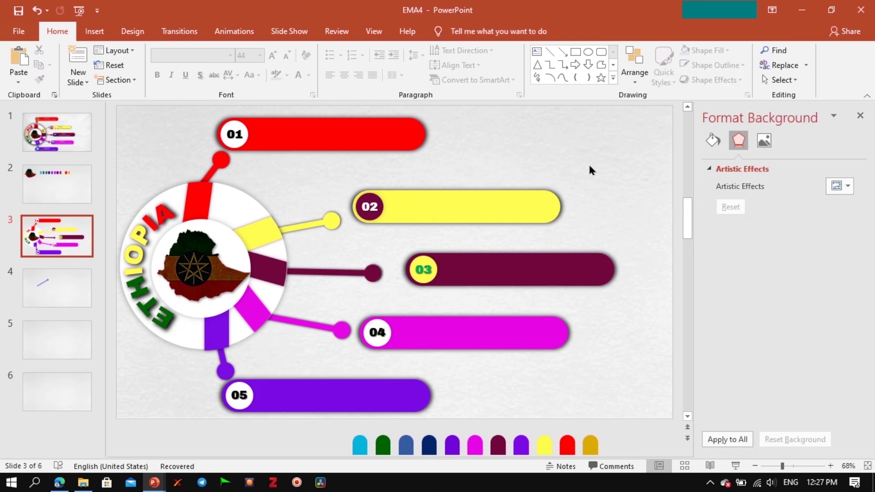
Inspect the background picture's formatting on reference slide 1, then return to slide 3.
click(42, 129)
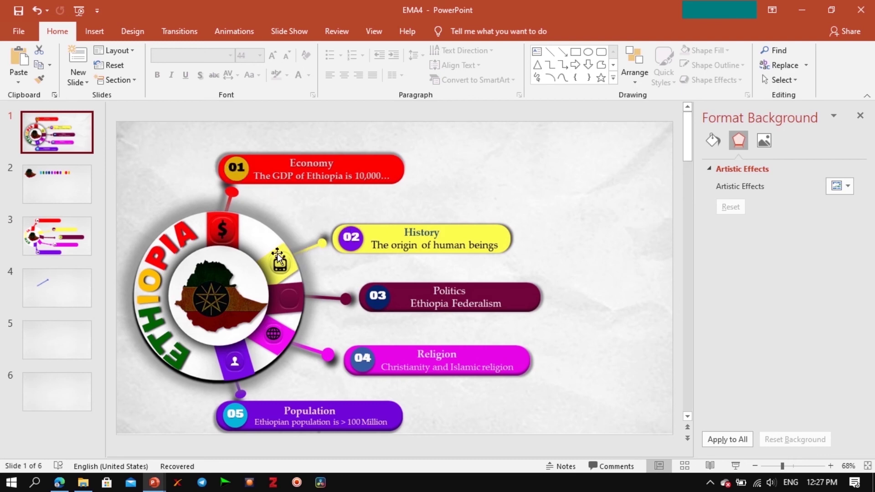
click(223, 241)
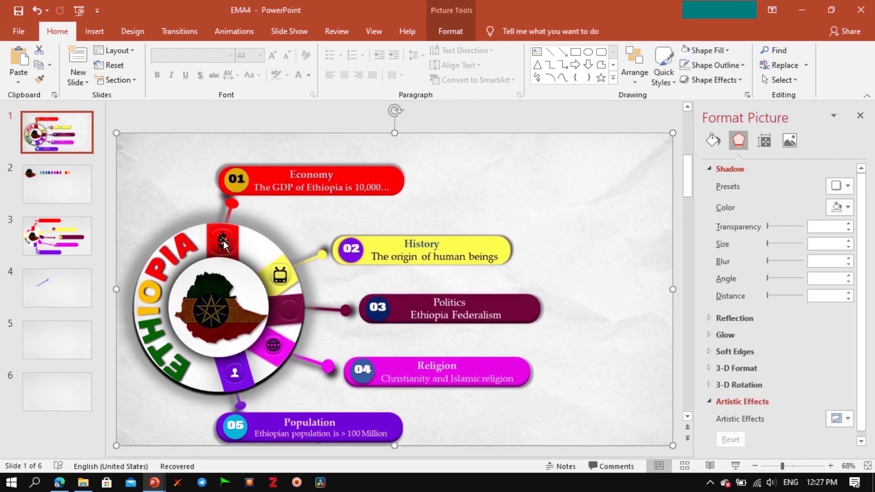
double_click(225, 241)
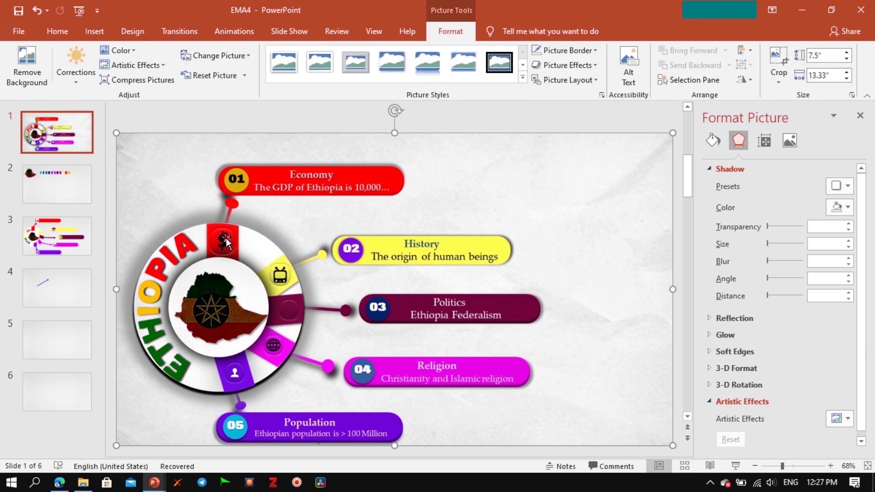
click(54, 232)
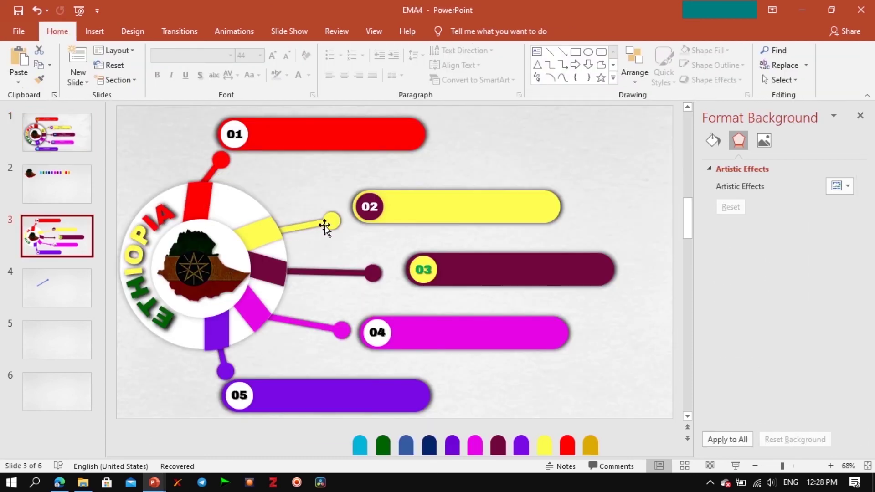
Browse the Icons library, then set the History bar text to 18 pt.
click(87, 31)
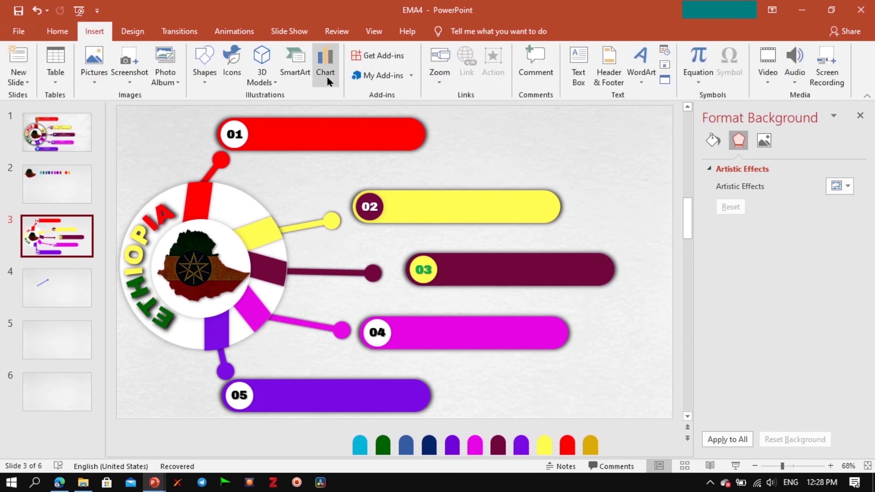
click(223, 80)
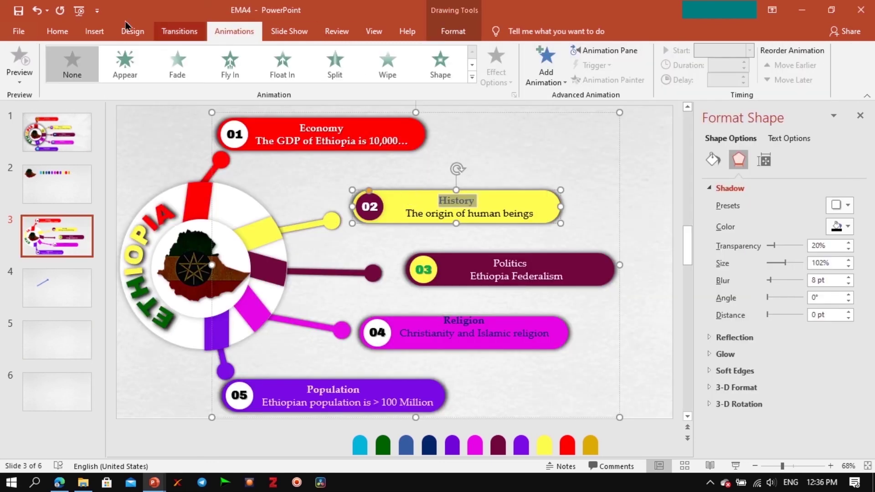
click(58, 32)
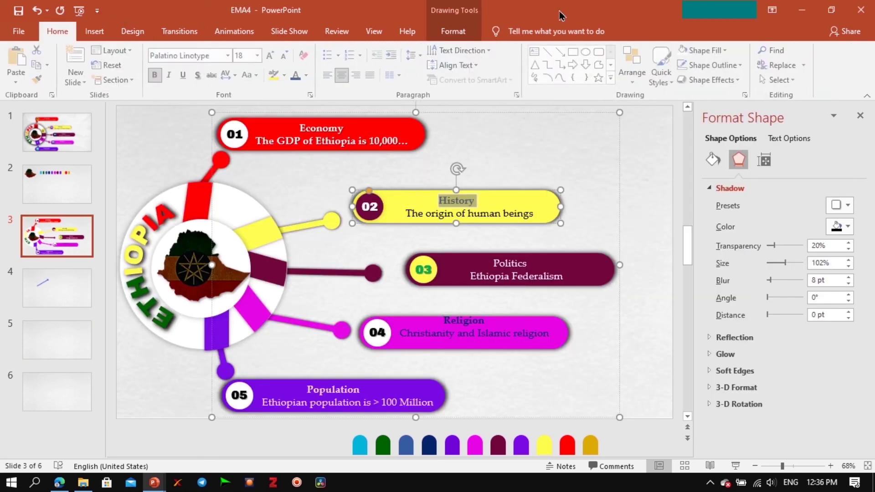
click(260, 57)
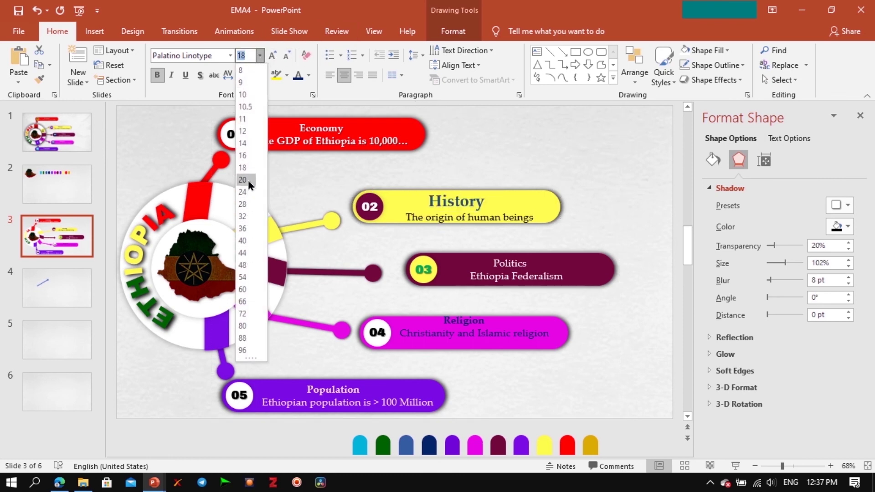
click(653, 160)
Preview the finished slide as a full-screen slide show and exit it.
click(640, 183)
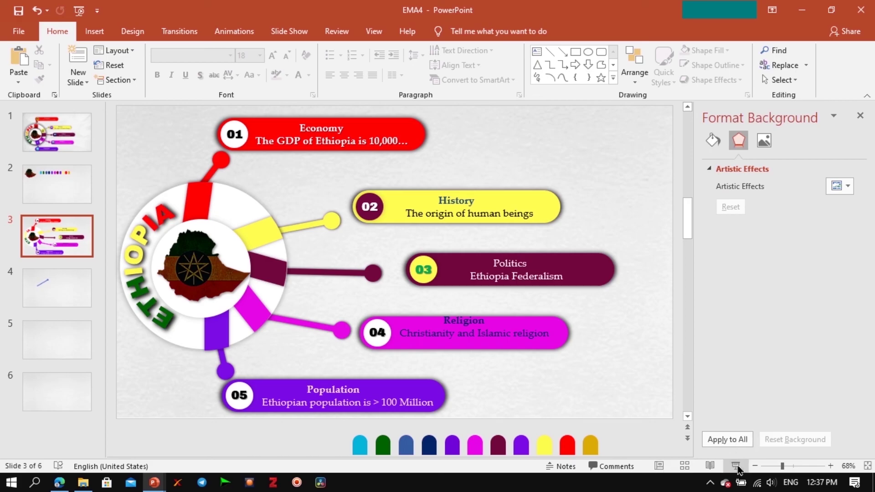
click(738, 468)
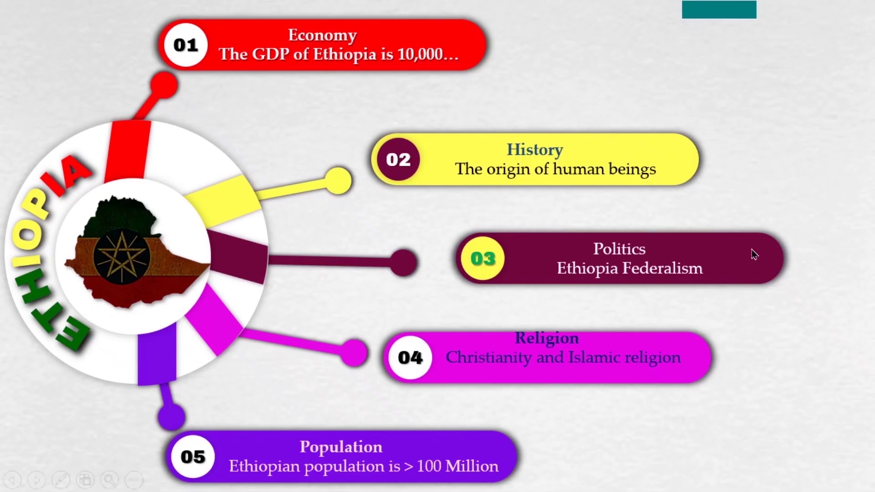
key(Escape)
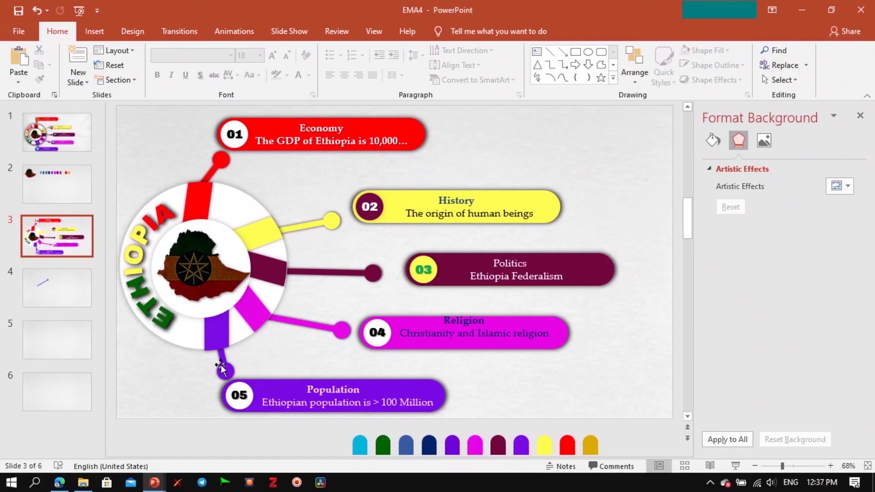